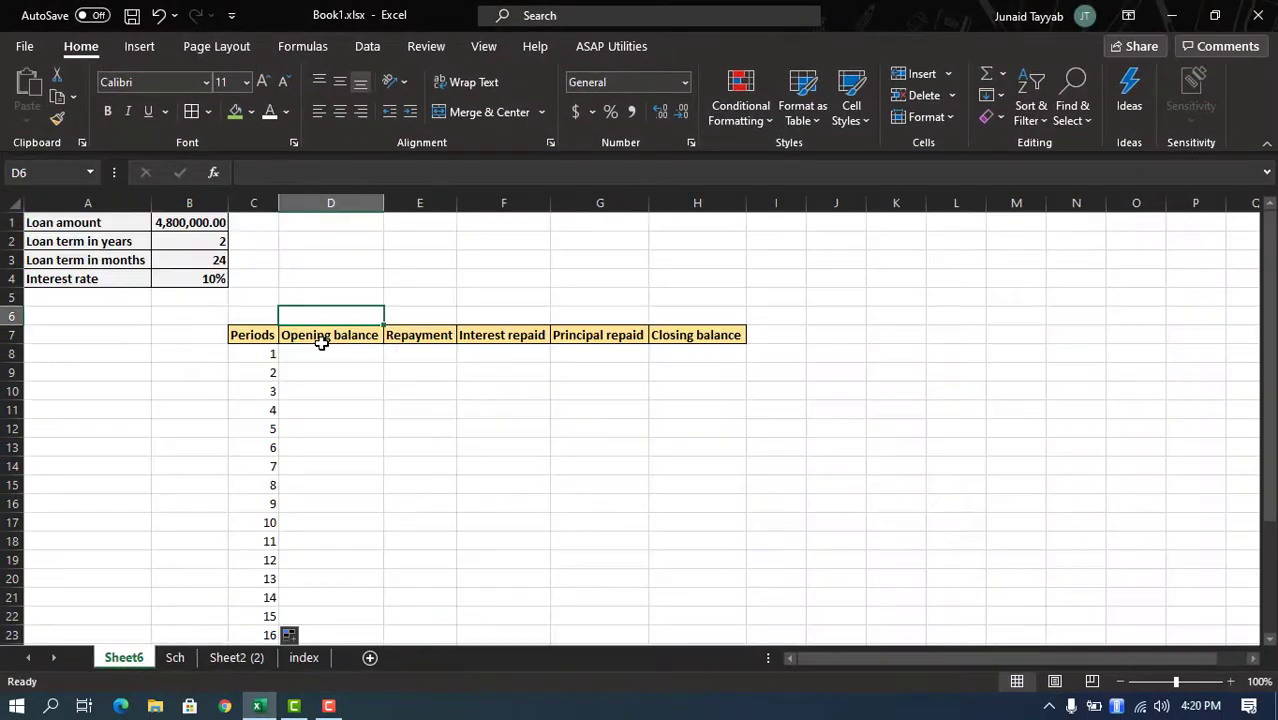
Remove the decimals from the loan amount in B1
{"action": "key", "text": "Up"}
{"action": "key", "text": "Up"}
{"action": "key", "text": "Up"}
{"action": "key", "text": "Up"}
{"action": "key", "text": "Up"}
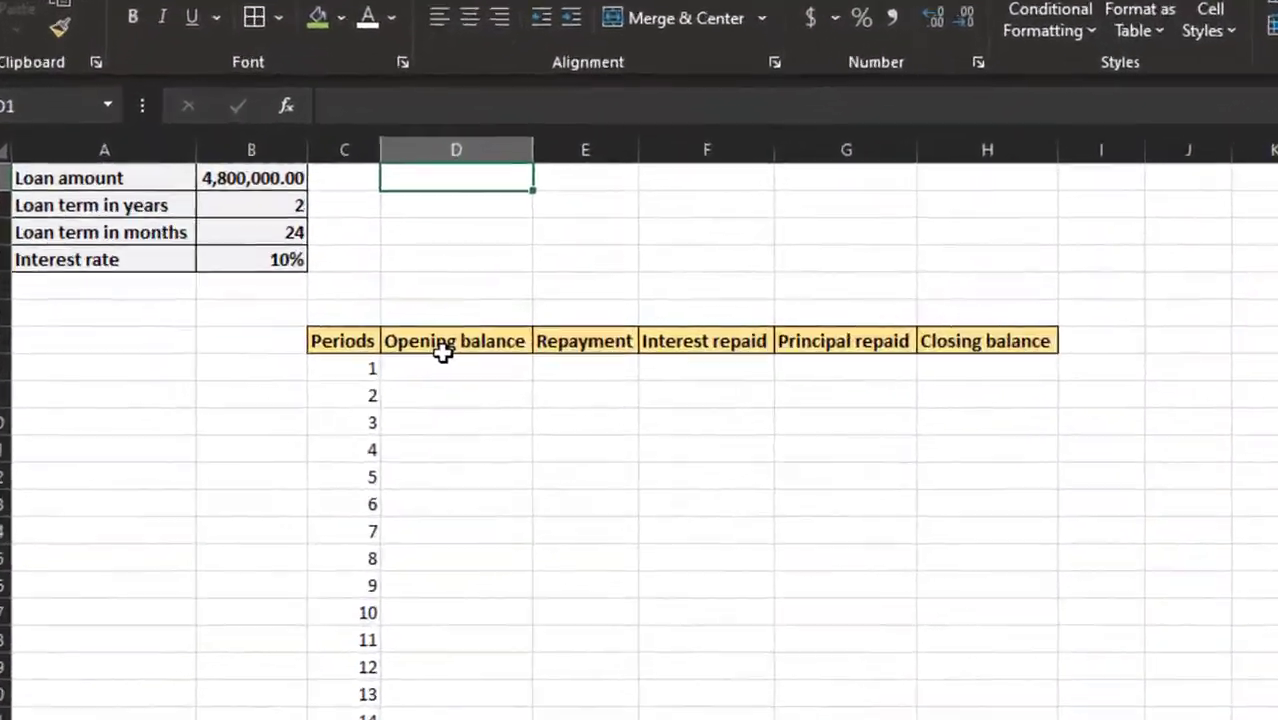
{"action": "key", "text": "Left"}
{"action": "key", "text": "Left"}
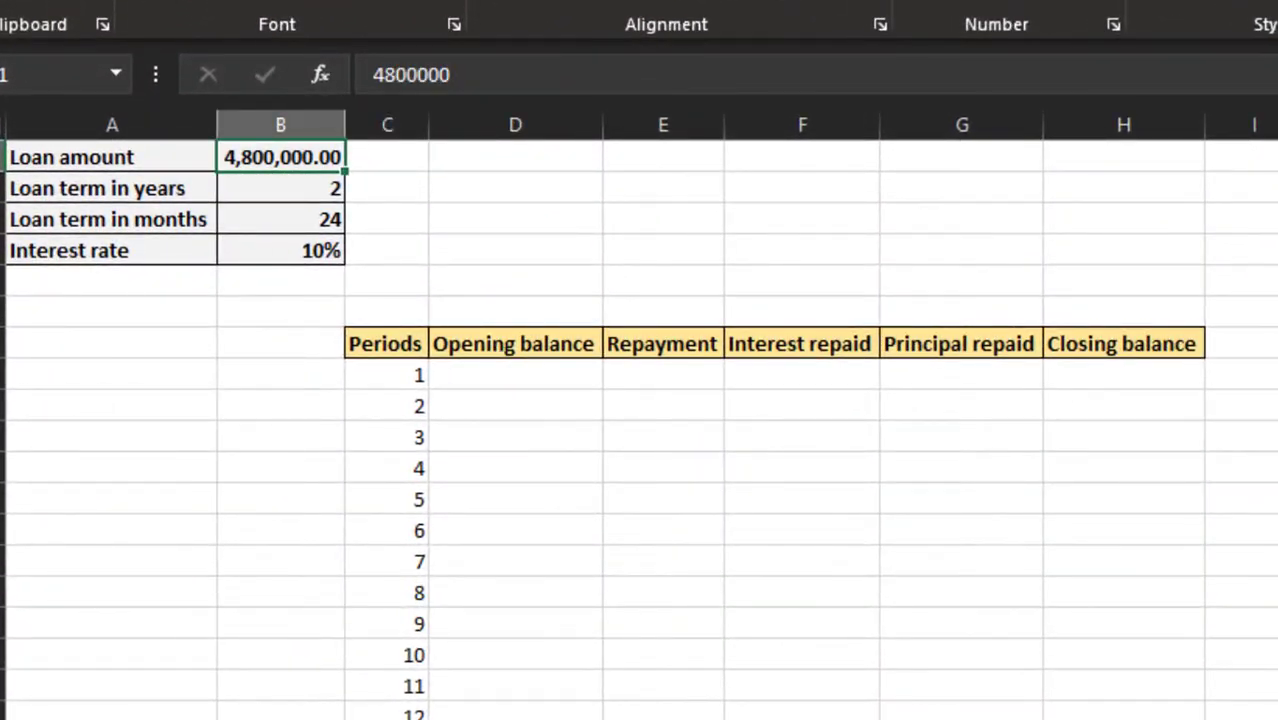
{"action": "key", "text": "alt+h"}
{"action": "key", "text": "9"}
{"action": "key", "text": "Down"}
Set the period 1 opening balance in D8 to =B1
{"action": "left_click", "coordinate": [387, 437]}
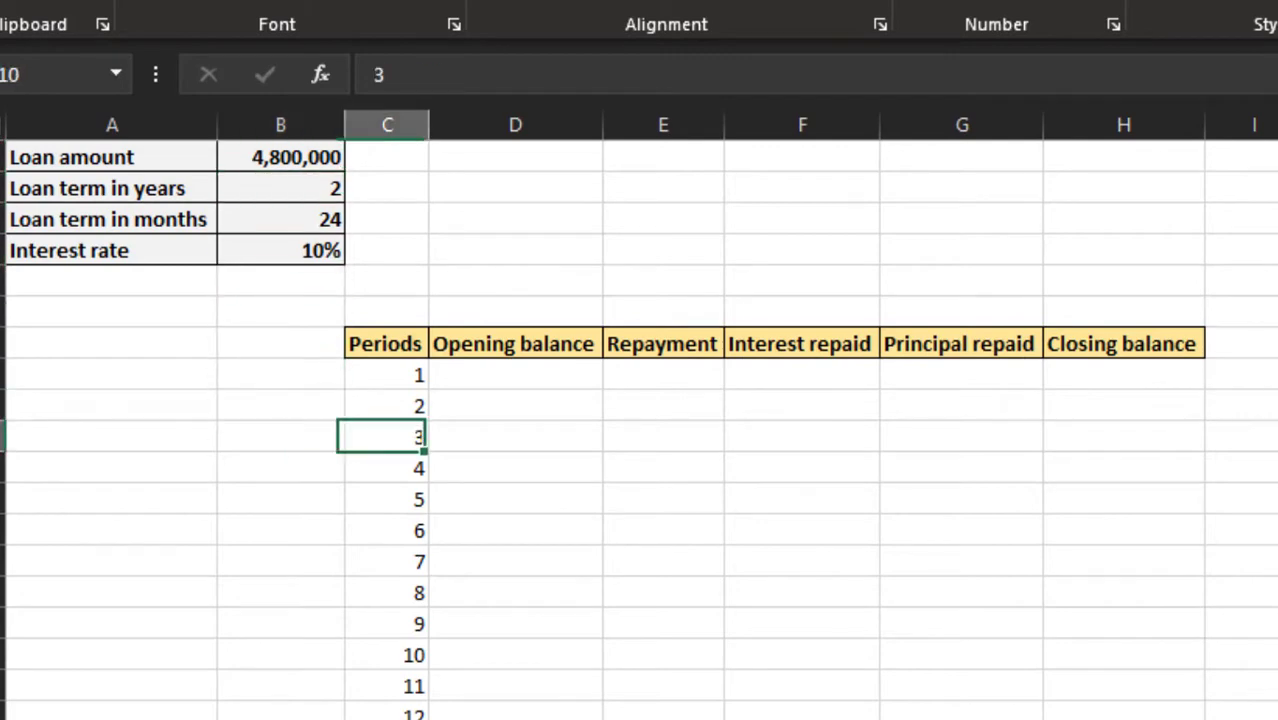
{"action": "left_click", "coordinate": [515, 405]}
{"action": "left_click", "coordinate": [515, 374]}
{"action": "type", "text": "="}
{"action": "key", "text": "Left"}
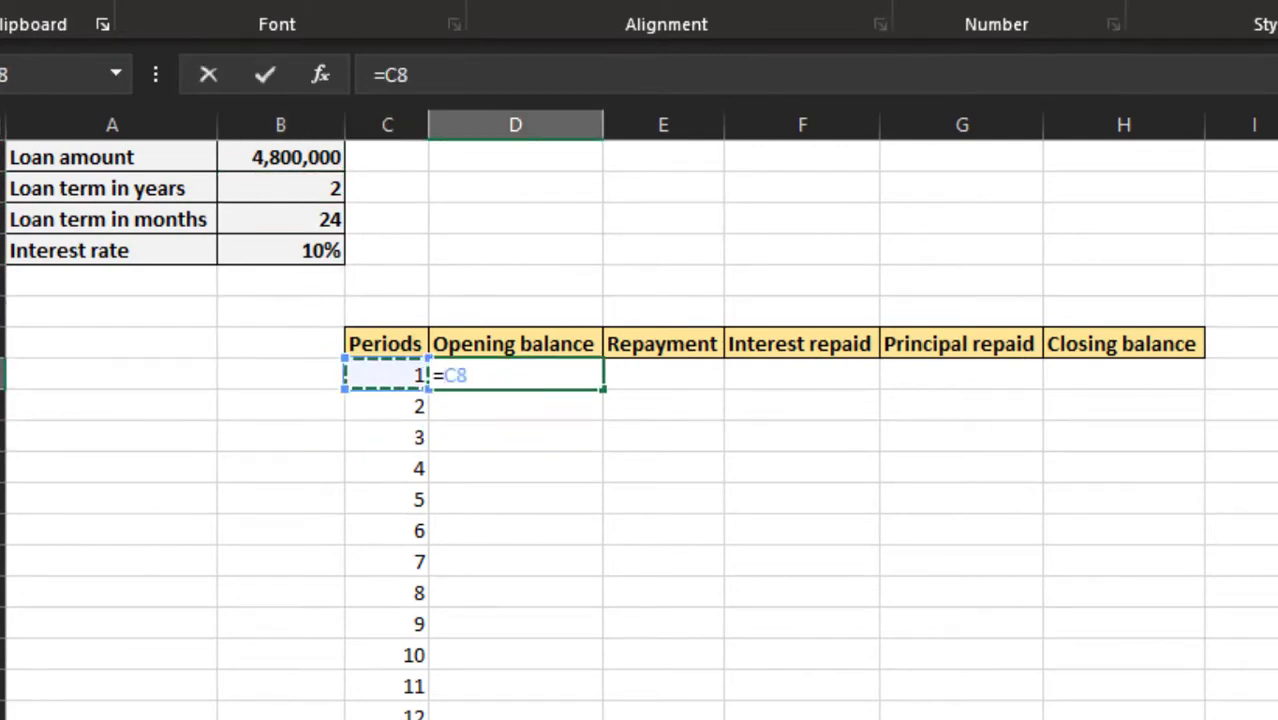
{"action": "key", "text": "Up"}
{"action": "key", "text": "Left"}
{"action": "key", "text": "Up"}
{"action": "key", "text": "Up"}
{"action": "key", "text": "Up"}
{"action": "key", "text": "Up"}
{"action": "key", "text": "Up"}
{"action": "key", "text": "Up"}
{"action": "key", "text": "Return"}
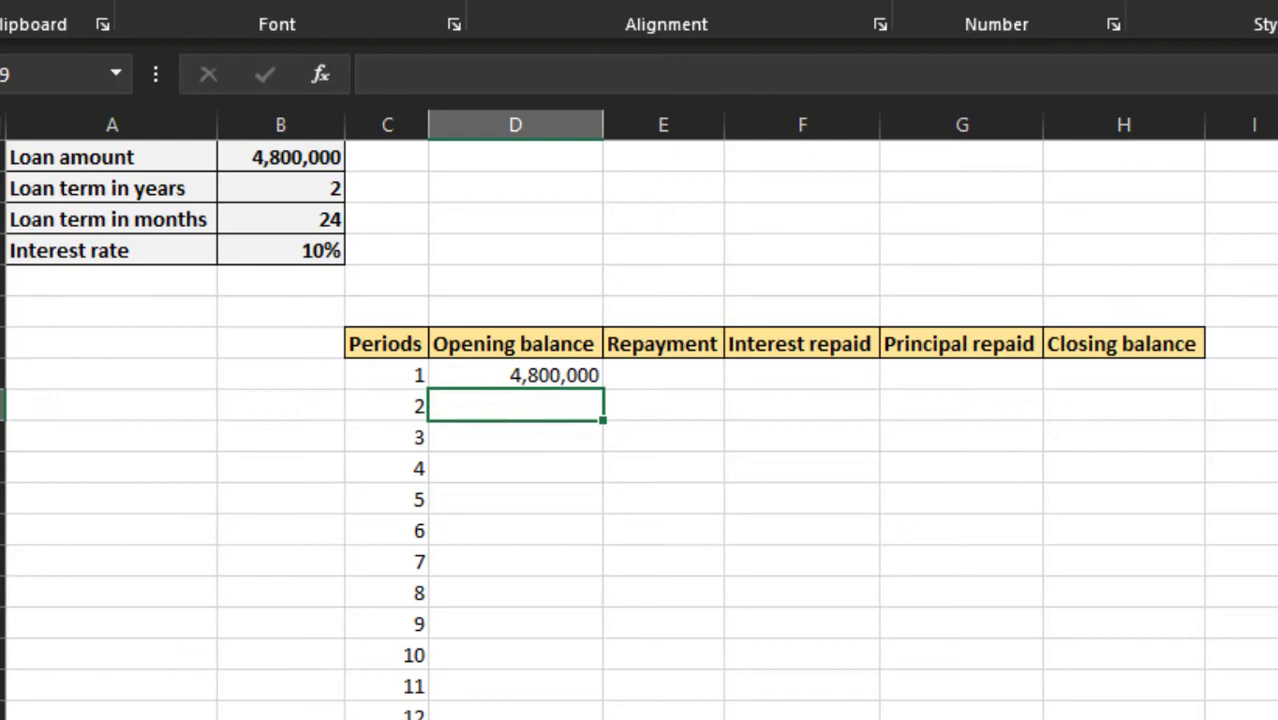
Rename the Repayment heading in E7 to 'Installment' and widen its column
{"action": "key", "text": "Up"}
{"action": "key", "text": "Right"}
{"action": "left_click", "coordinate": [663, 343]}
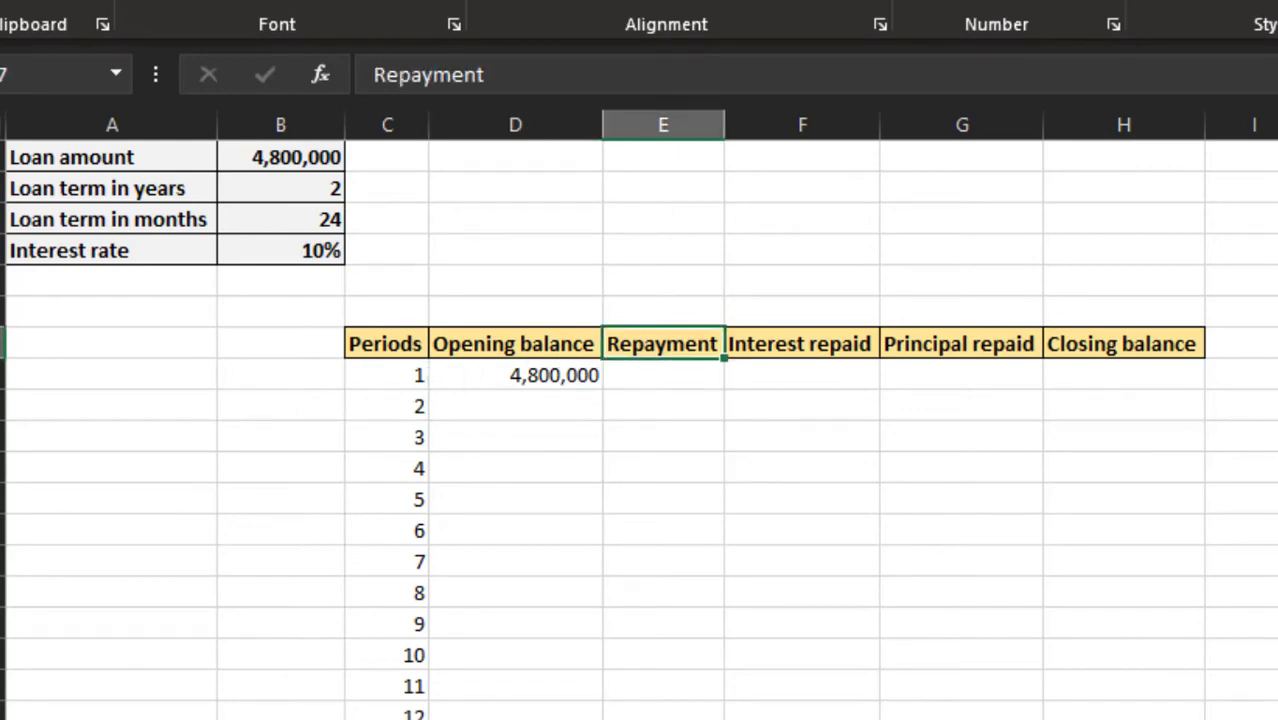
{"action": "left_click_drag", "start_coordinate": [727, 127], "coordinate": [790, 127]}
{"action": "type", "text": "Installment"}
{"action": "key", "text": "ctrl+Return"}
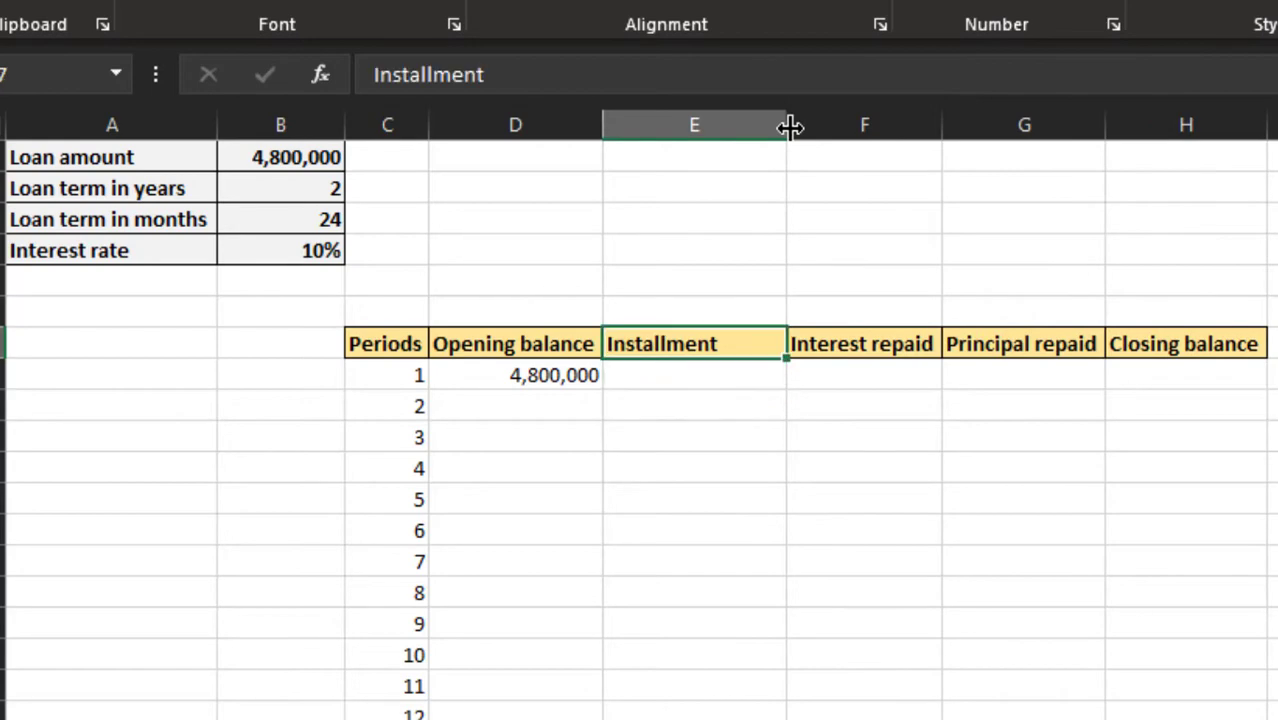
Enter =PMT(B4/12,B3,-B1) in E8, giving an installment of $221,495.65
{"action": "key", "text": "Down"}
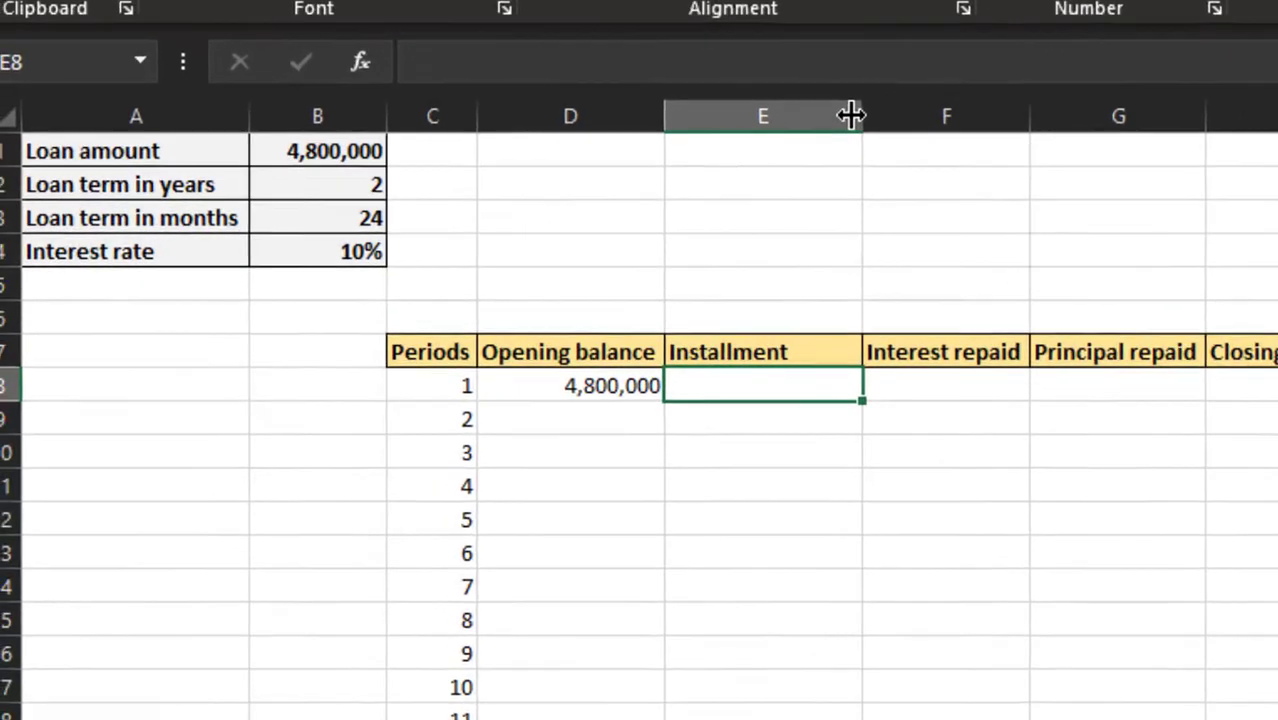
{"action": "type", "text": "=P"}
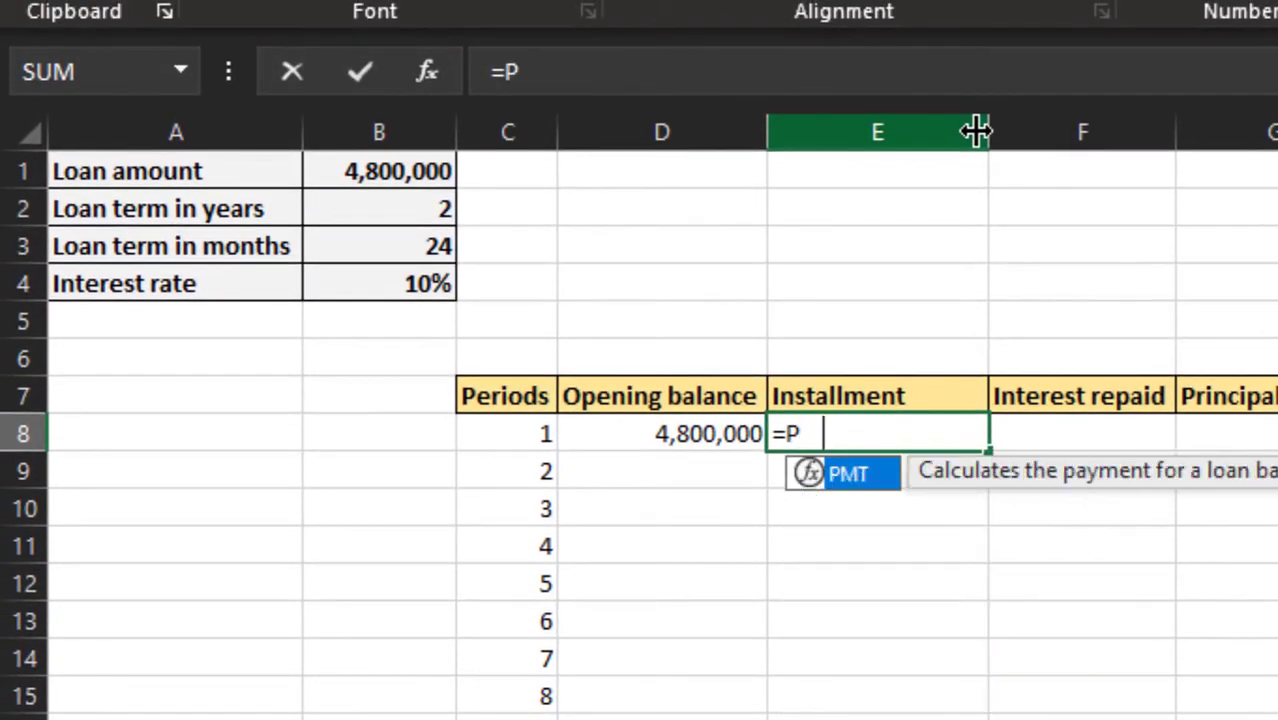
{"action": "type", "text": "MT("}
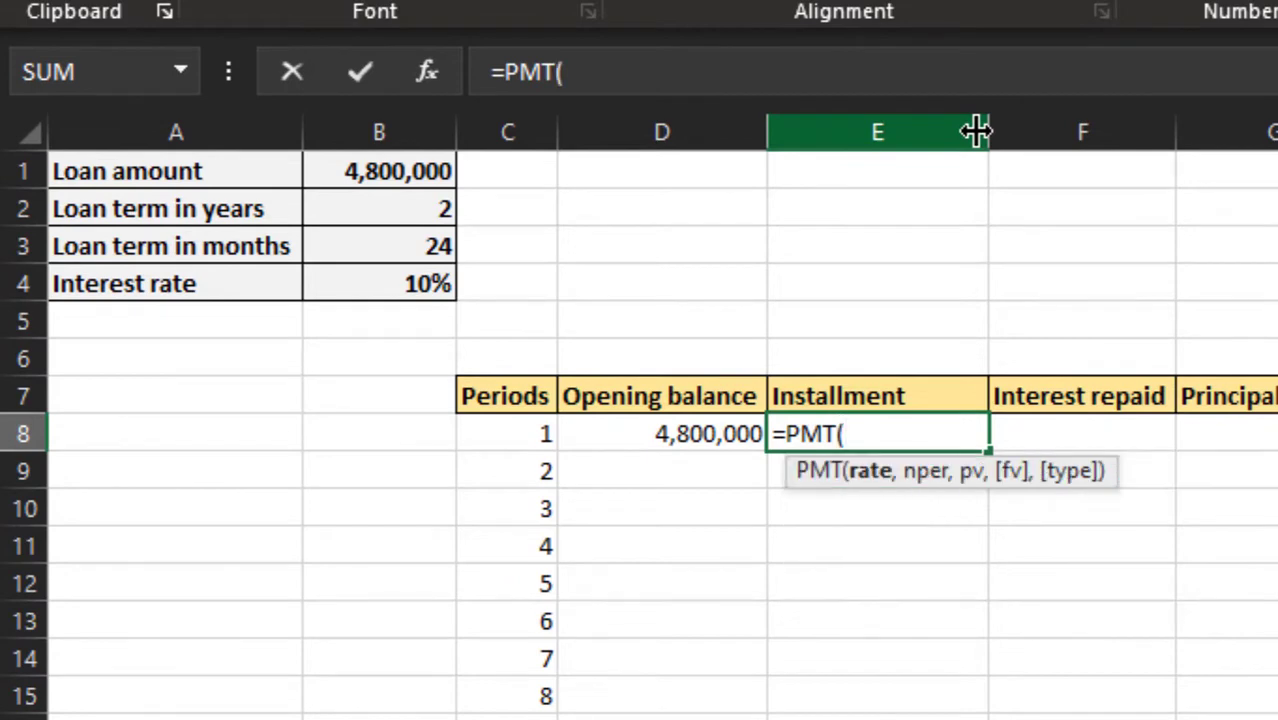
{"action": "key", "text": "Left"}
{"action": "key", "text": "Up"}
{"action": "key", "text": "Up"}
{"action": "key", "text": "Left"}
{"action": "key", "text": "Left"}
{"action": "key", "text": "Up"}
{"action": "key", "text": "Up"}
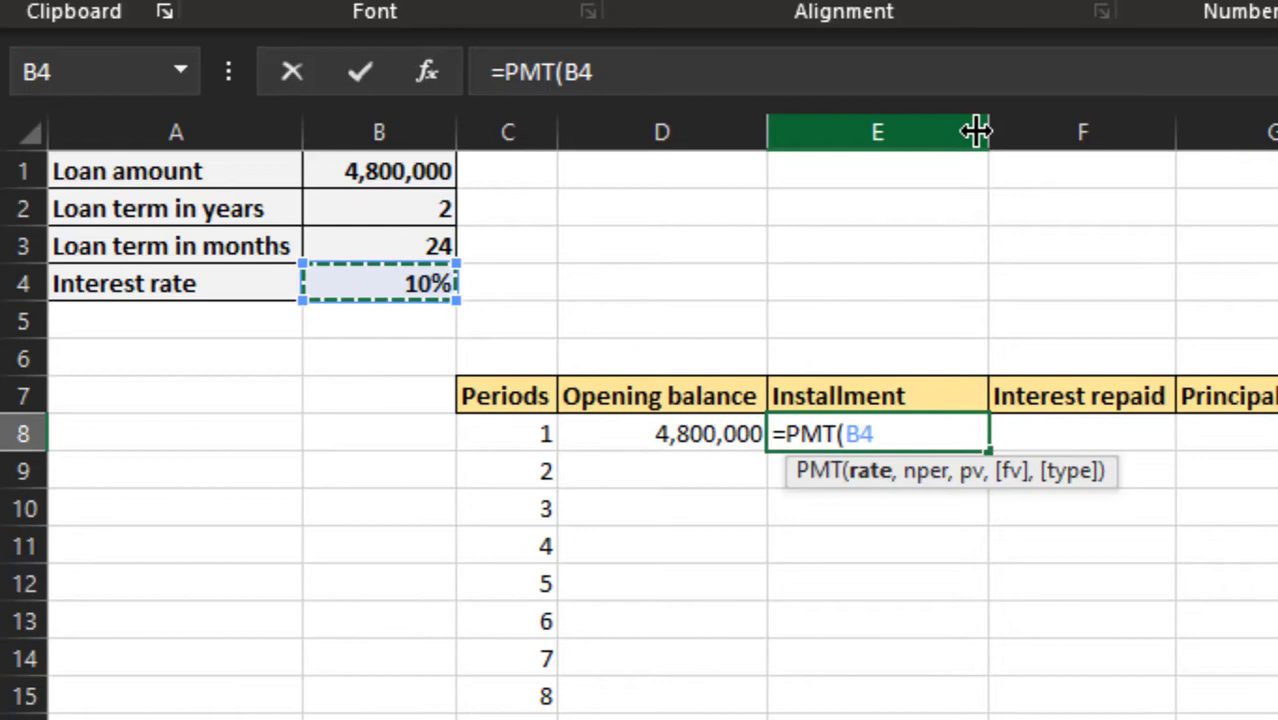
{"action": "type", "text": "/12"}
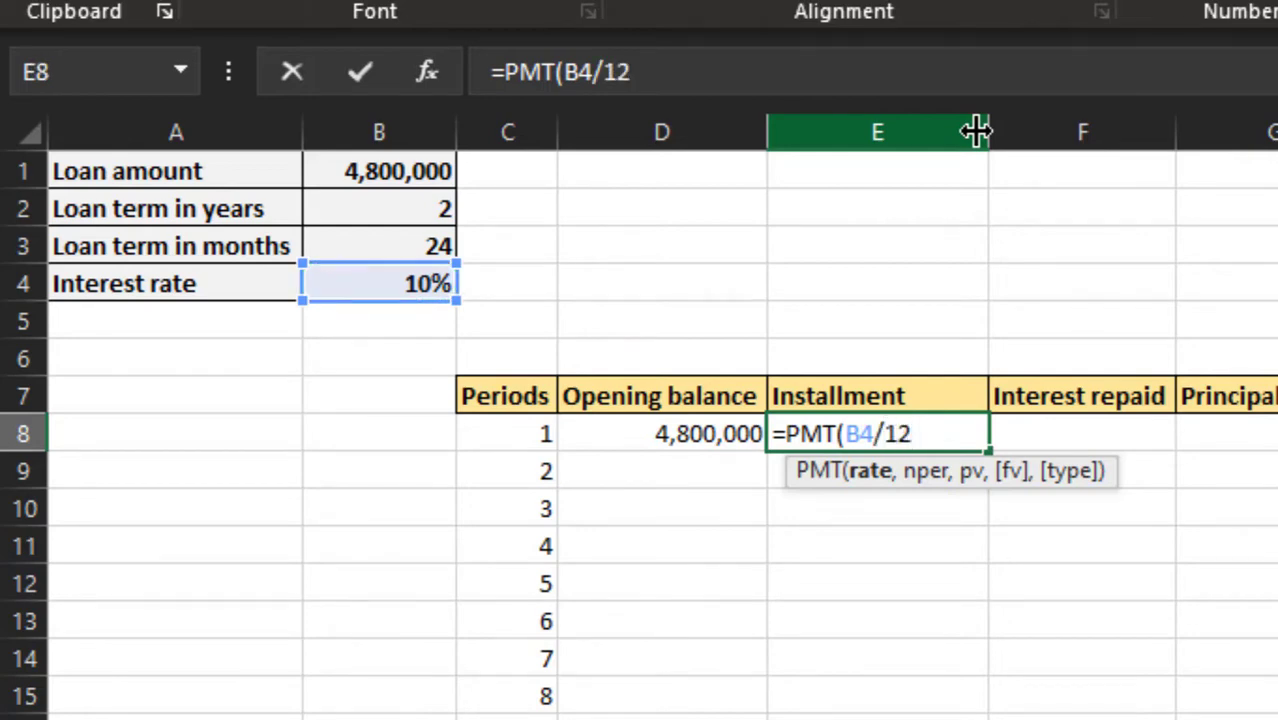
{"action": "type", "text": ","}
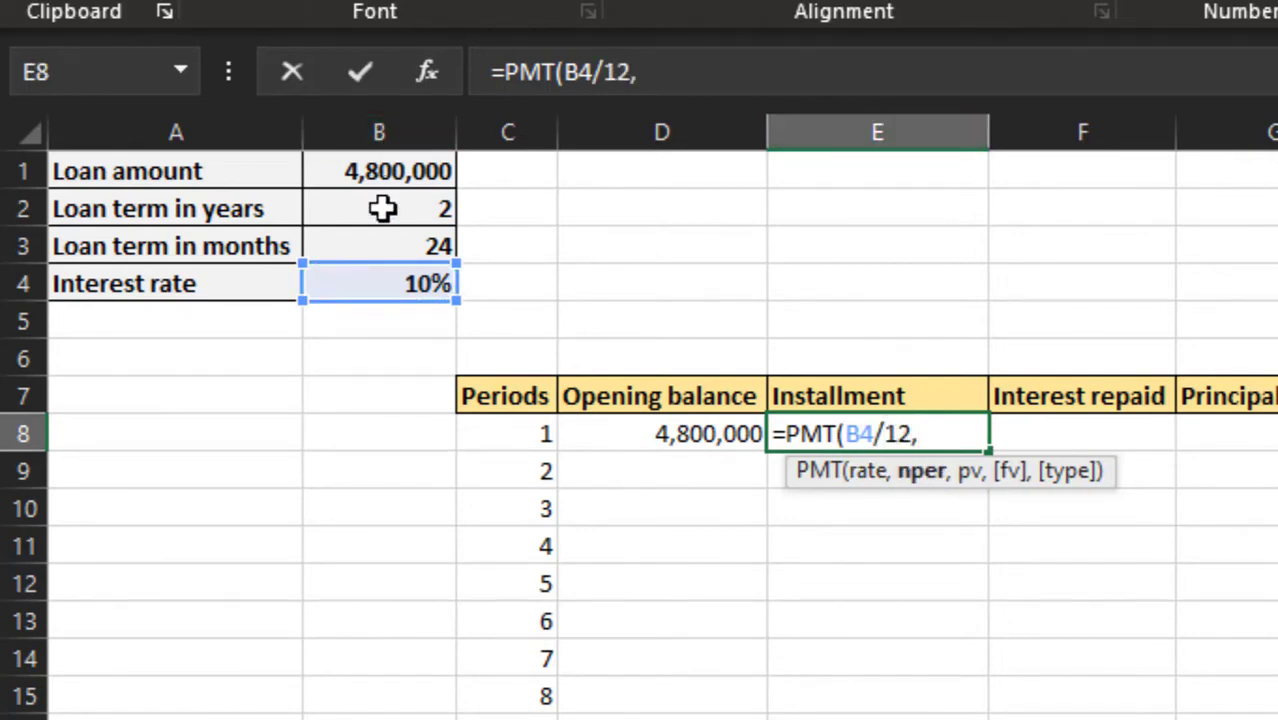
{"action": "left_click", "coordinate": [383, 244]}
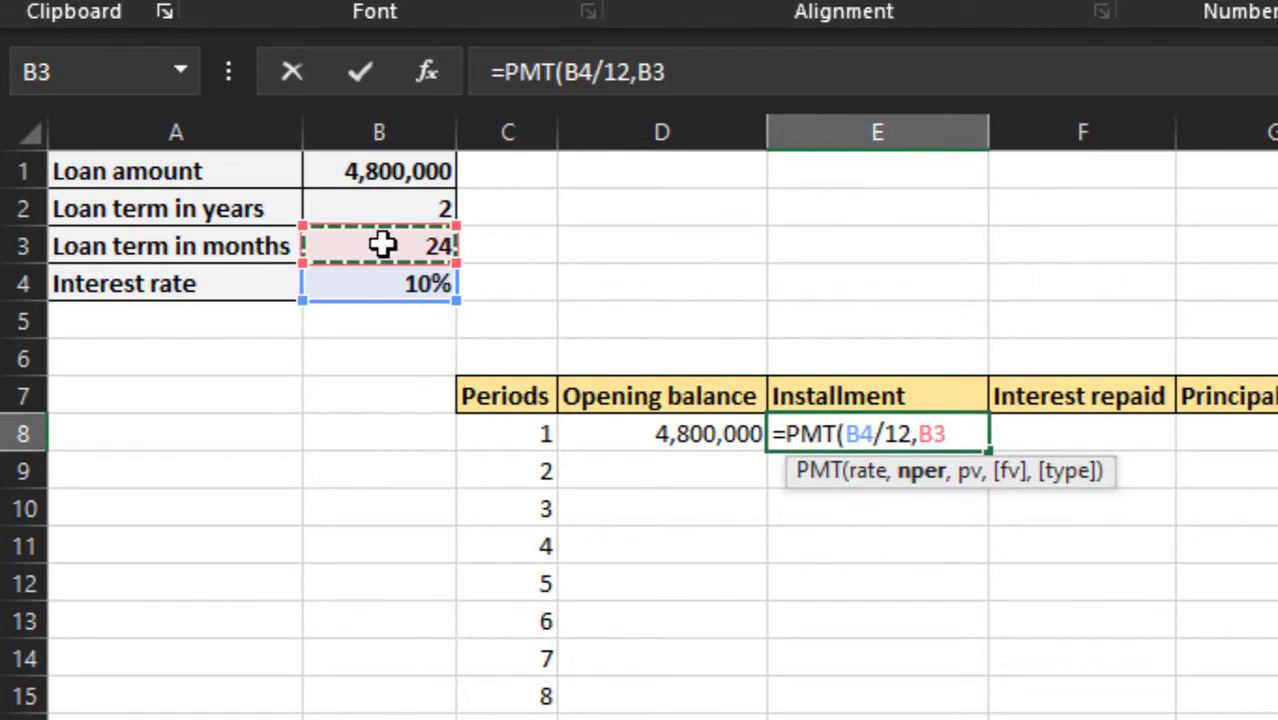
{"action": "type", "text": ","}
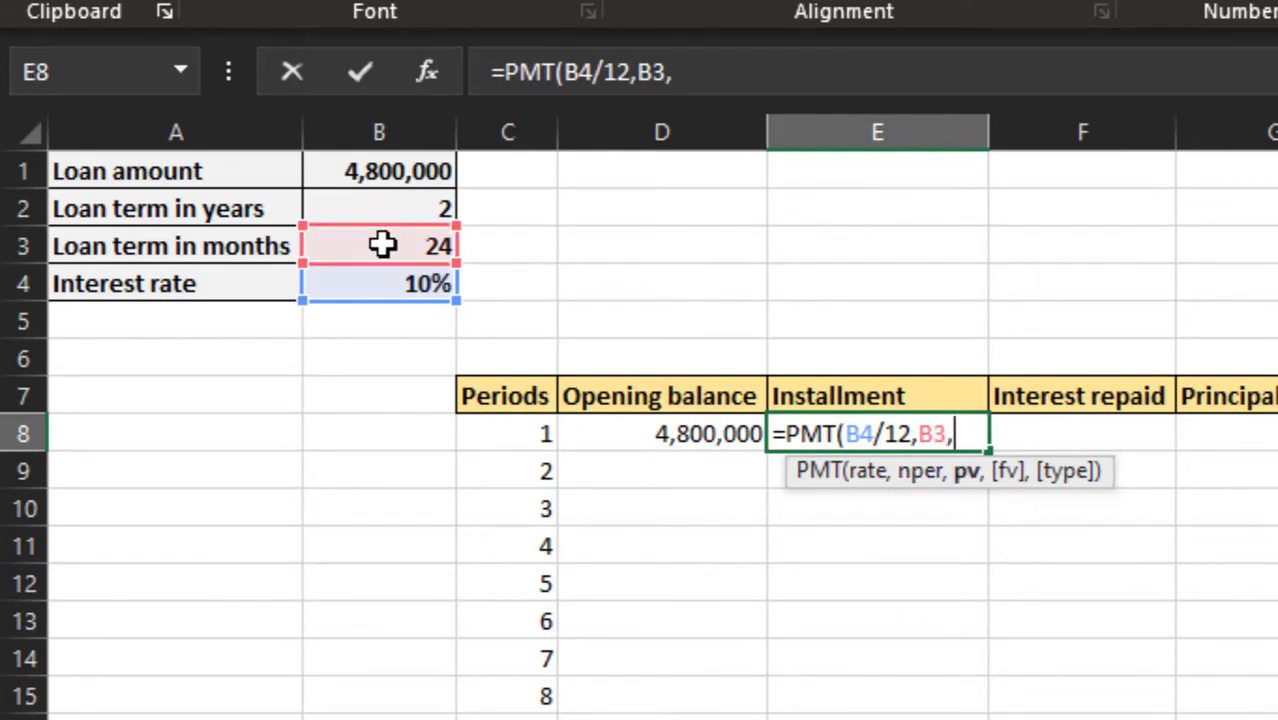
{"action": "type", "text": "-"}
{"action": "left_click", "coordinate": [368, 178]}
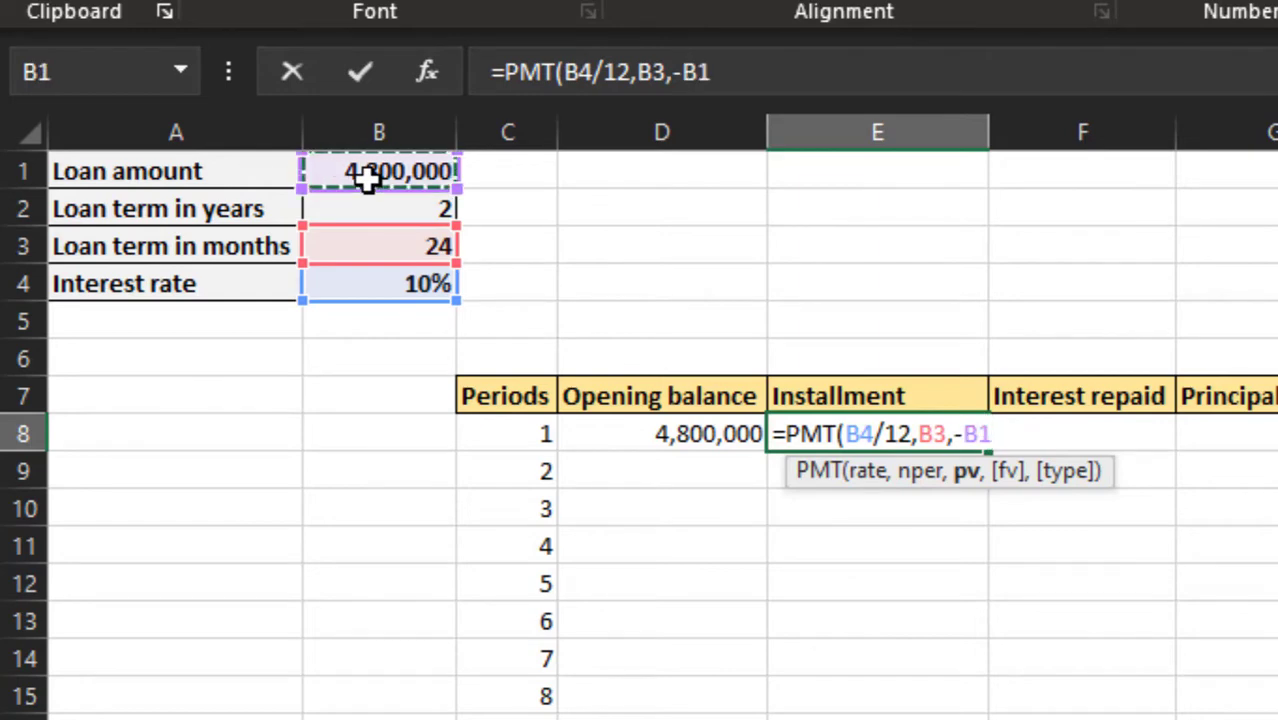
{"action": "type", "text": ")"}
{"action": "key", "text": "Return"}
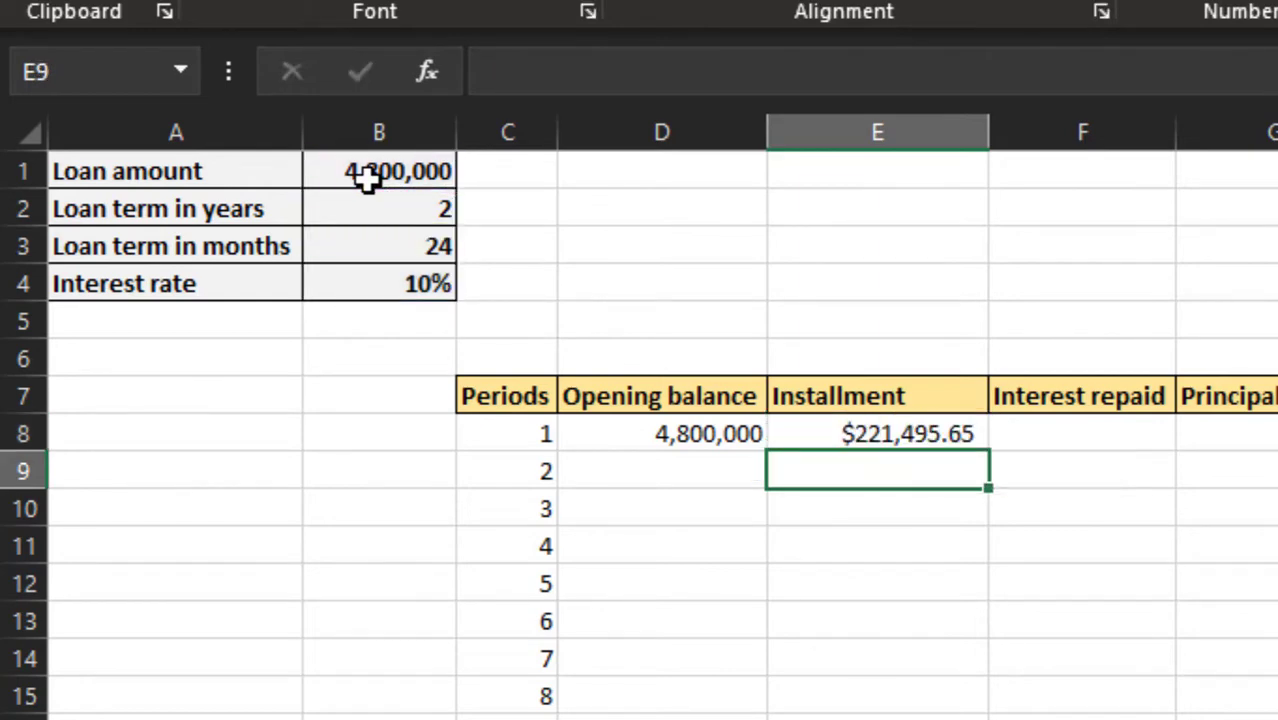
Apply comma style to the installment and enter interest in F8 as =D8*$B$4
{"action": "key", "text": "Up"}
{"action": "key", "text": "ctrl+shift+1"}
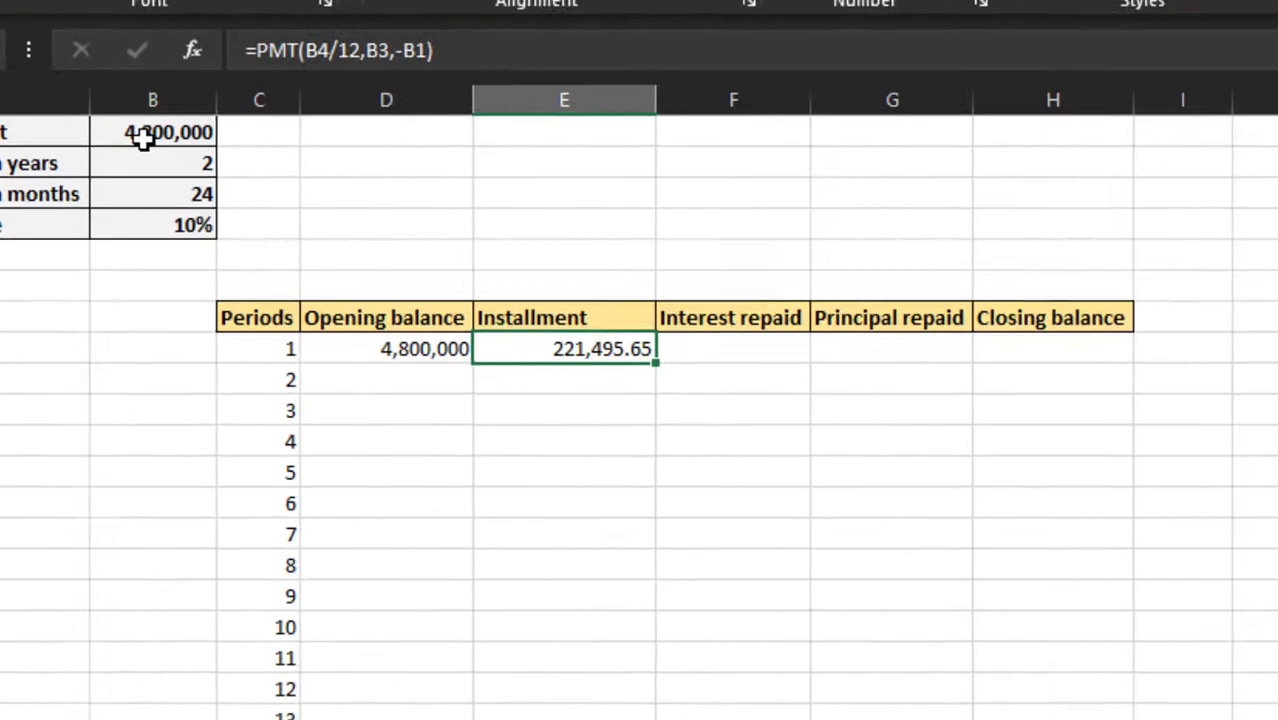
{"action": "key", "text": "Right"}
{"action": "type", "text": "="}
{"action": "key", "text": "Left"}
{"action": "key", "text": "Left"}
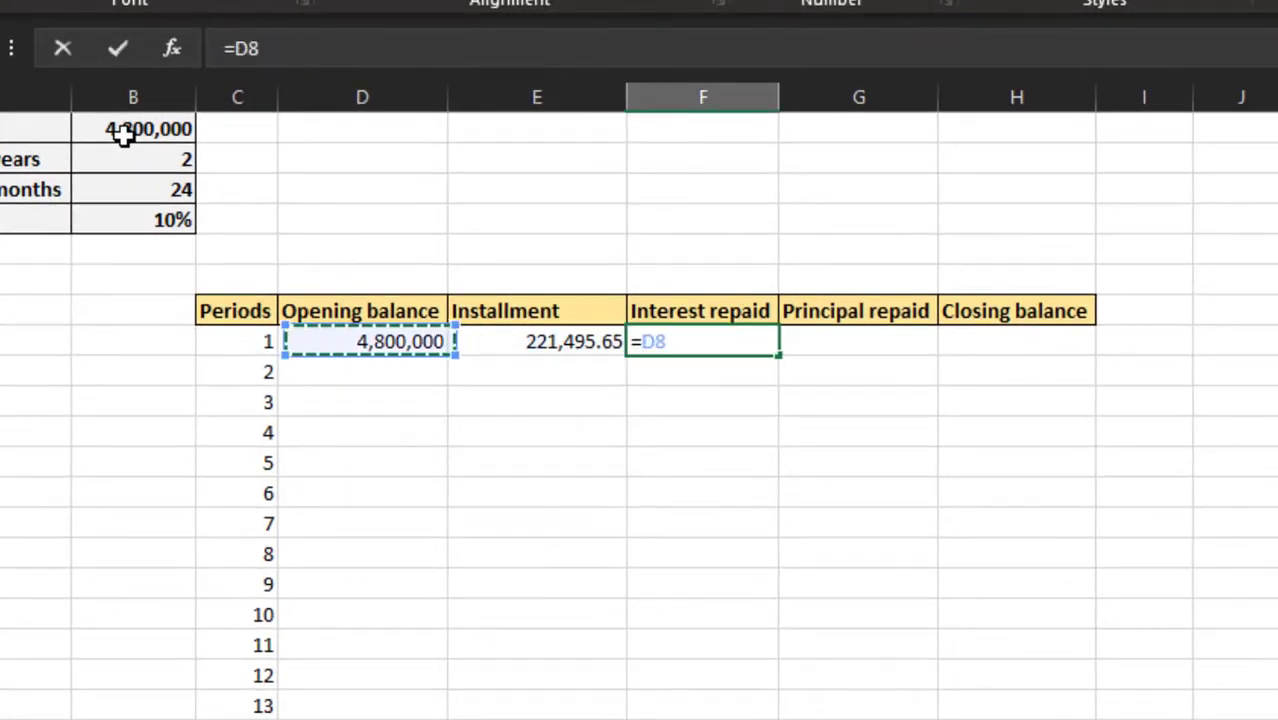
{"action": "type", "text": "*"}
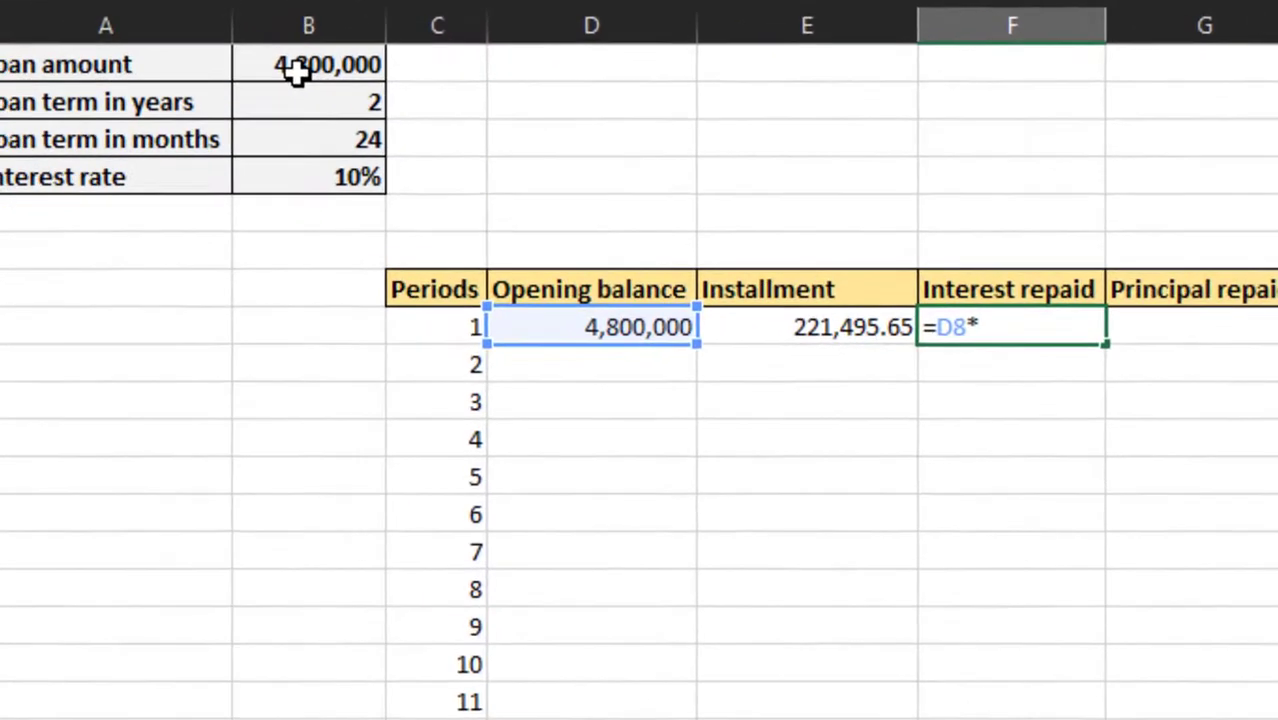
{"action": "key", "text": "Escape"}
{"action": "type", "text": "="}
{"action": "key", "text": "Left"}
{"action": "key", "text": "Left"}
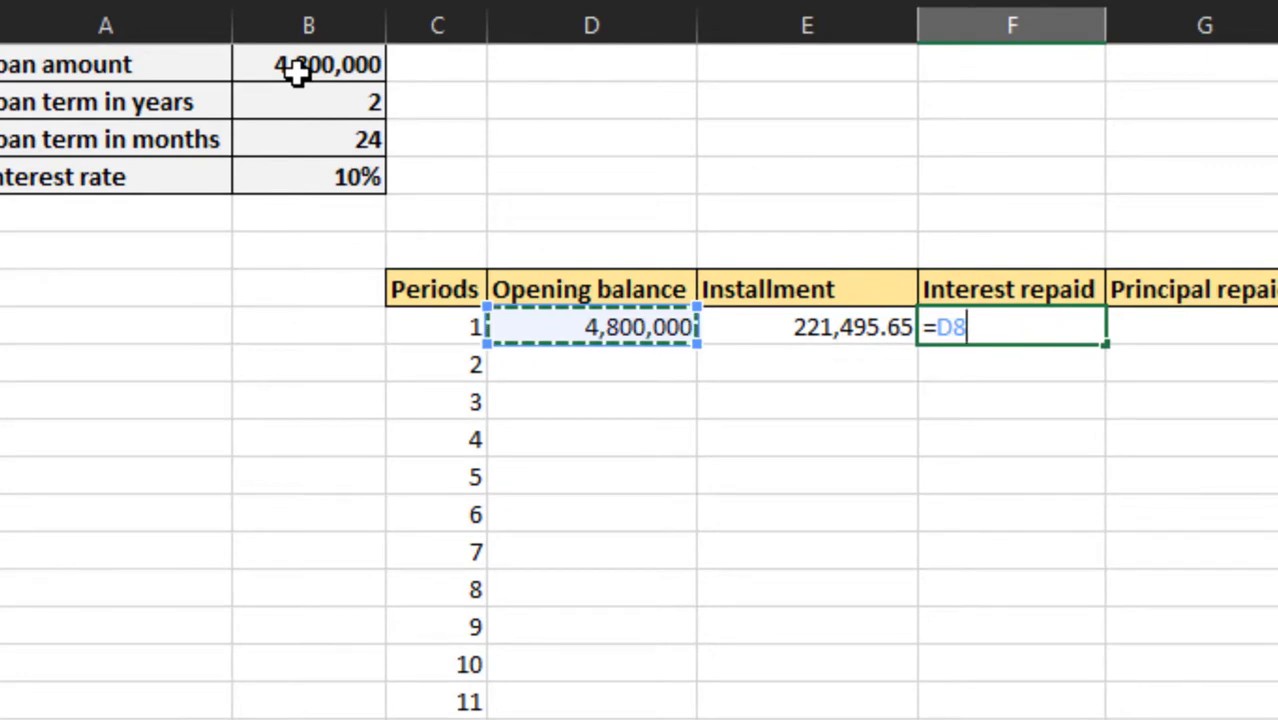
{"action": "type", "text": "*"}
{"action": "key", "text": "Left"}
{"action": "key", "text": "Left"}
{"action": "key", "text": "Left"}
{"action": "key", "text": "Left"}
{"action": "key", "text": "Up"}
{"action": "key", "text": "Up"}
{"action": "key", "text": "Up"}
{"action": "key", "text": "Up"}
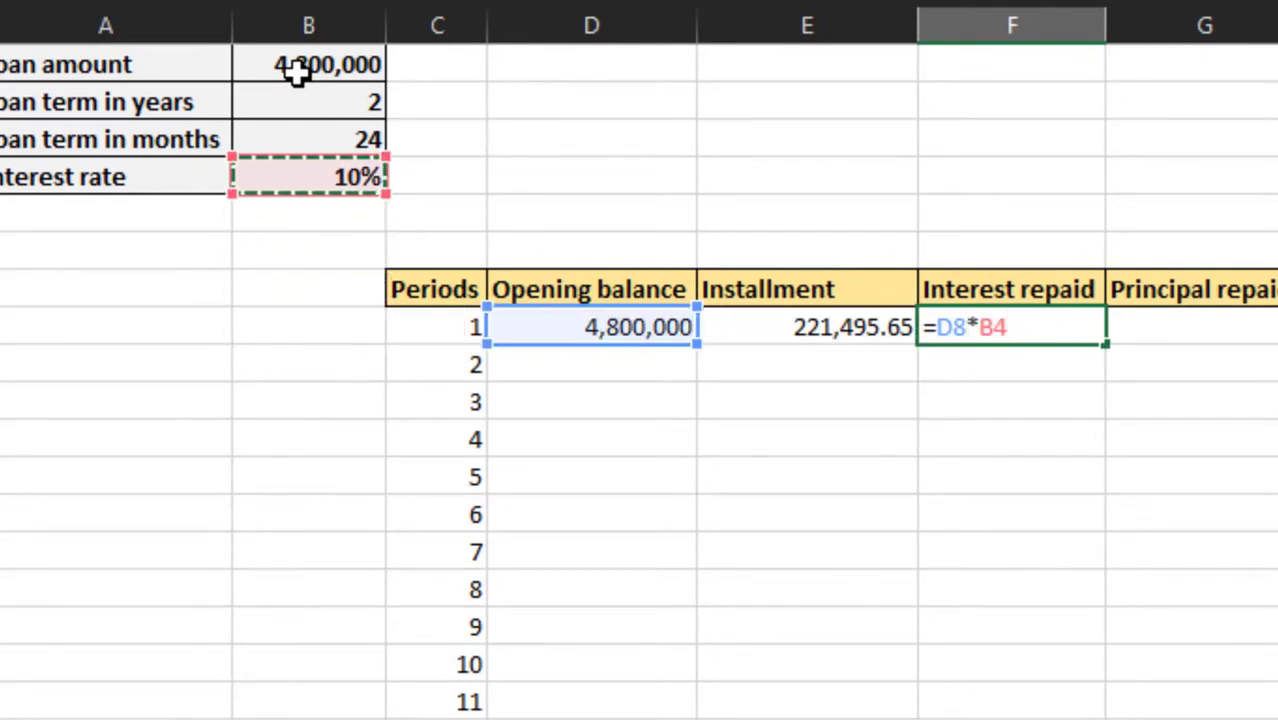
{"action": "key", "text": "F4"}
{"action": "key", "text": "Return"}
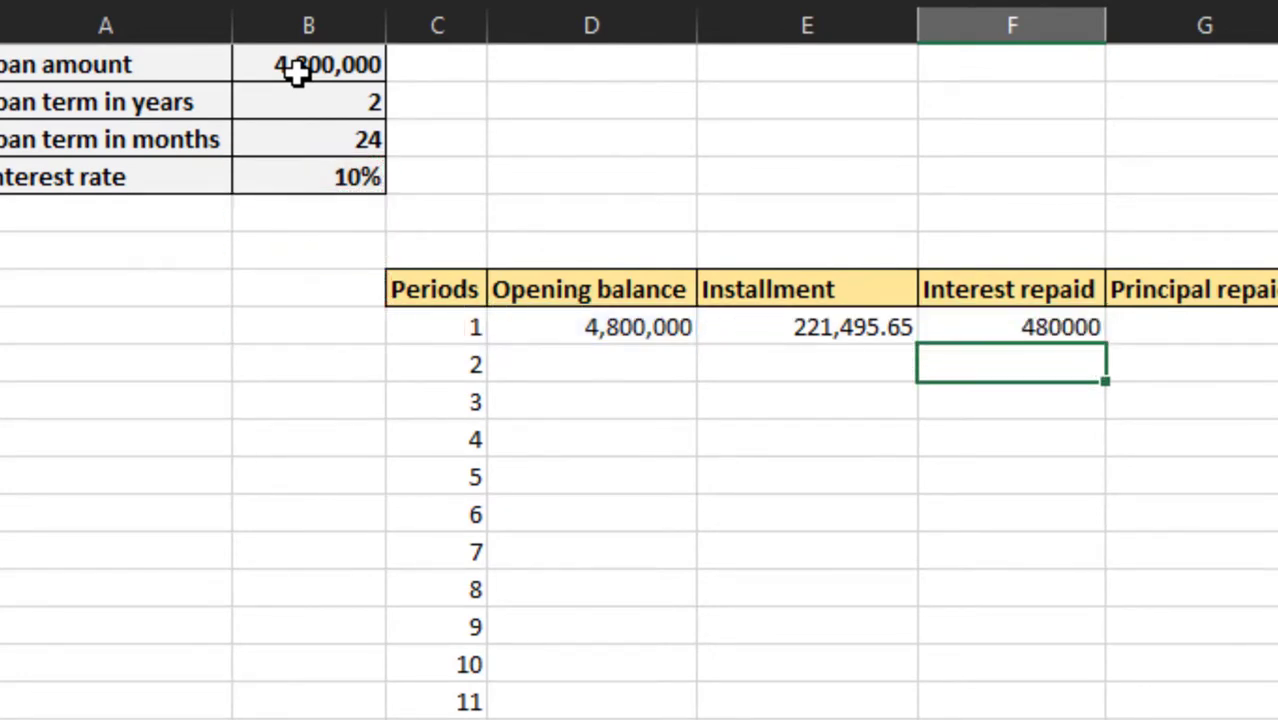
Enter period 1 principal repaid in G8 as =E8-F8
{"action": "key", "text": "Up"}
{"action": "key", "text": "Right"}
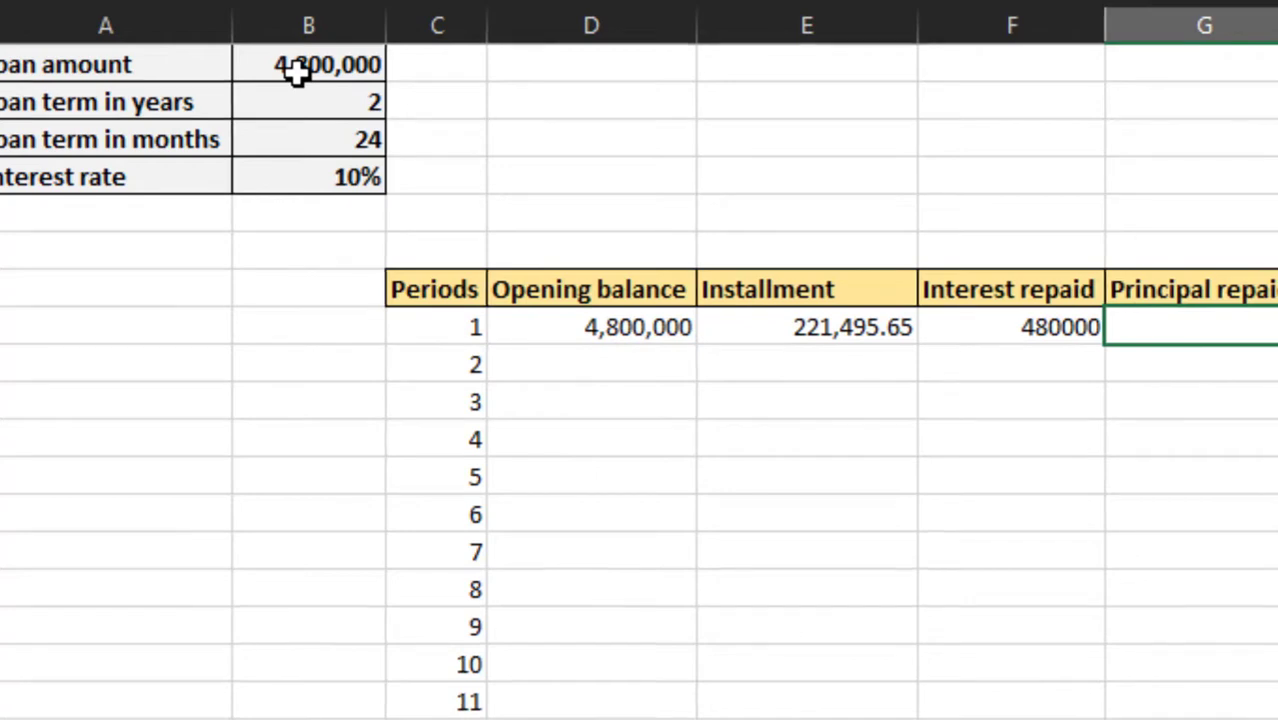
{"action": "type", "text": "="}
{"action": "key", "text": "Left"}
{"action": "key", "text": "Left"}
{"action": "type", "text": "-"}
{"action": "key", "text": "Left"}
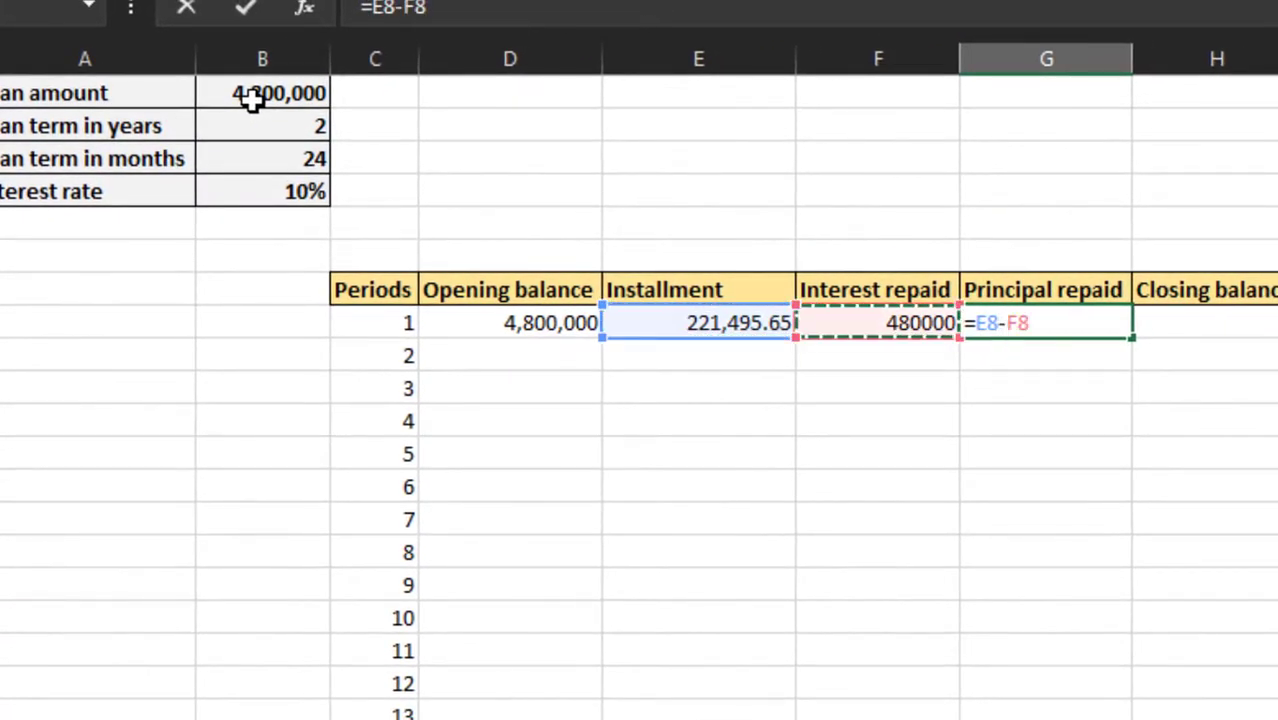
{"action": "key", "text": "Return"}
Add /12 to the interest formula so monthly interest is 40000
{"action": "key", "text": "Up"}
{"action": "key", "text": "Right"}
{"action": "key", "text": "Left"}
{"action": "key", "text": "Left"}
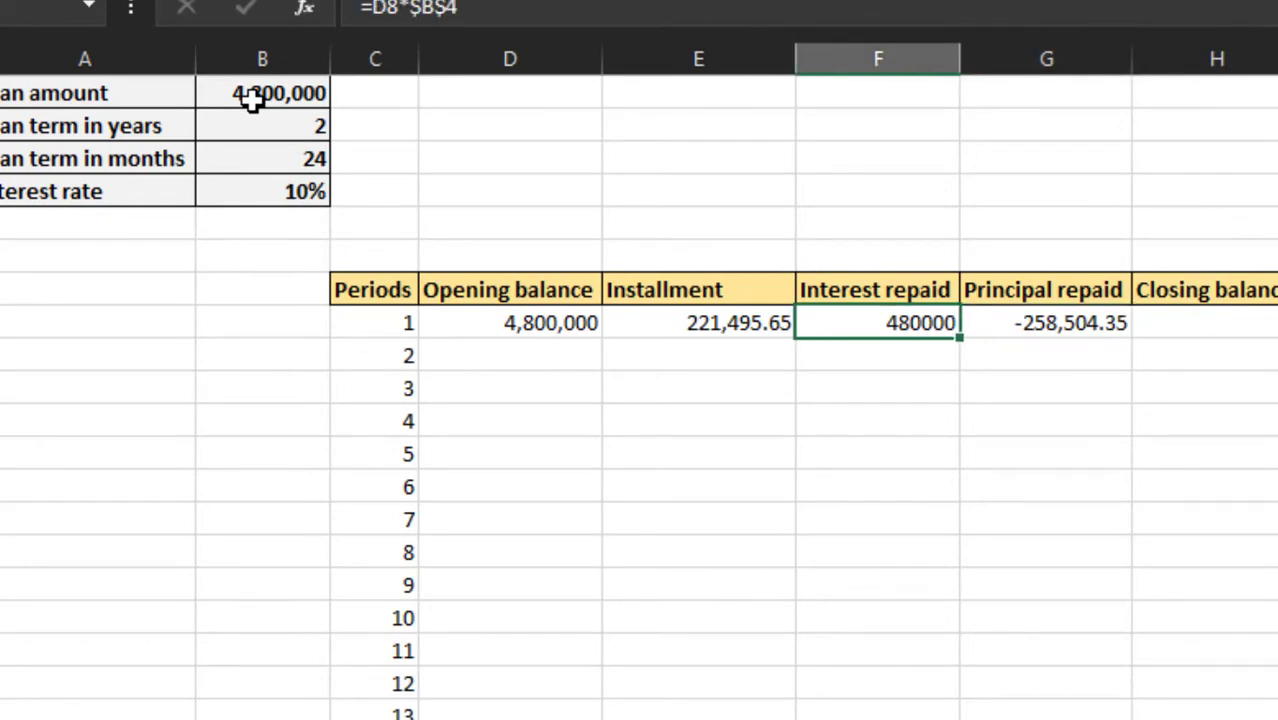
{"action": "key", "text": "F2"}
{"action": "type", "text": "/12"}
{"action": "key", "text": "Return"}
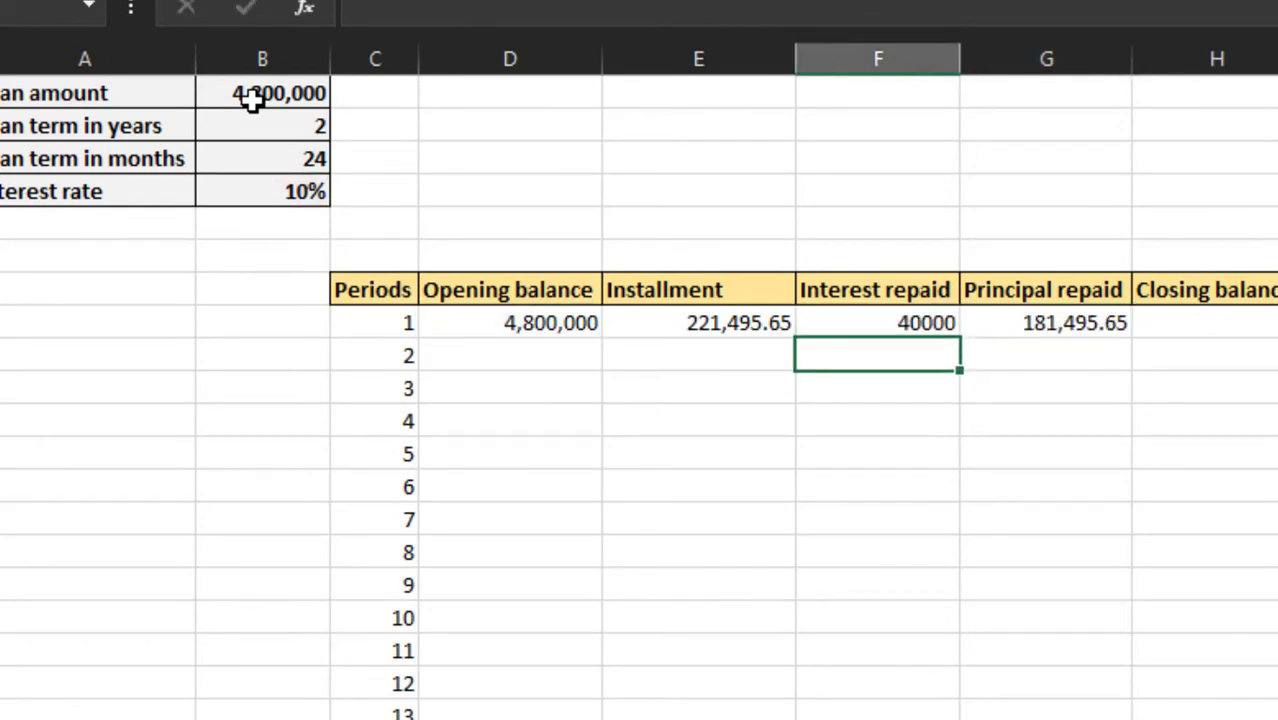
{"action": "key", "text": "Up"}
{"action": "key", "text": "Right"}
{"action": "key", "text": "Left"}
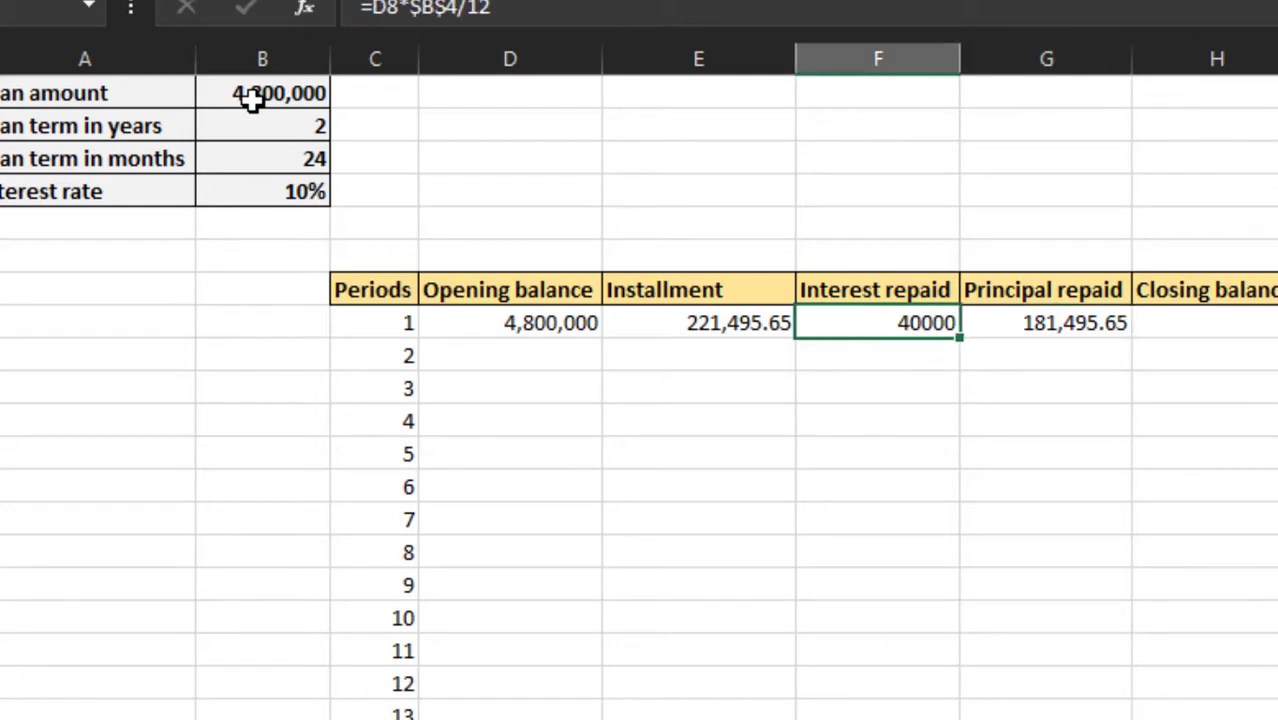
Enter the period 1 closing balance in H8 as =D8-G8 (4,618,504.35)
{"action": "key", "text": "Right"}
{"action": "key", "text": "Right"}
{"action": "type", "text": "="}
{"action": "key", "text": "Left"}
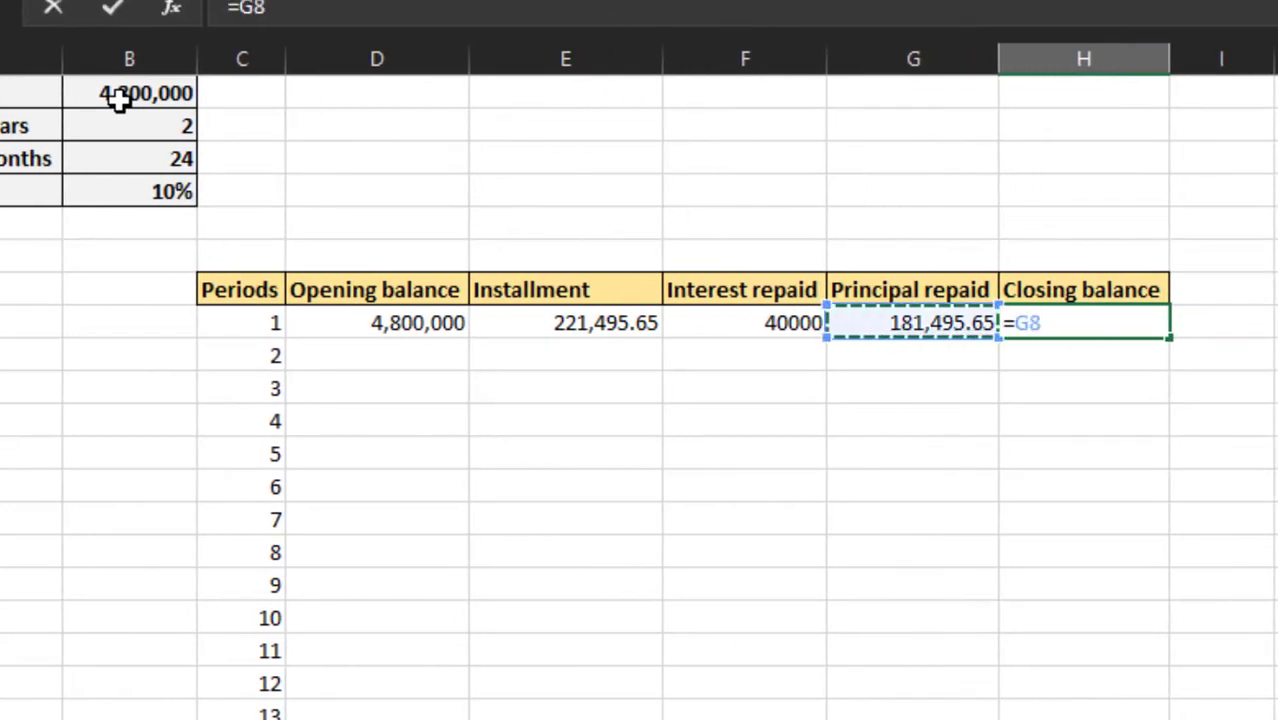
{"action": "key", "text": "Left"}
{"action": "key", "text": "Left"}
{"action": "key", "text": "Left"}
{"action": "type", "text": "-"}
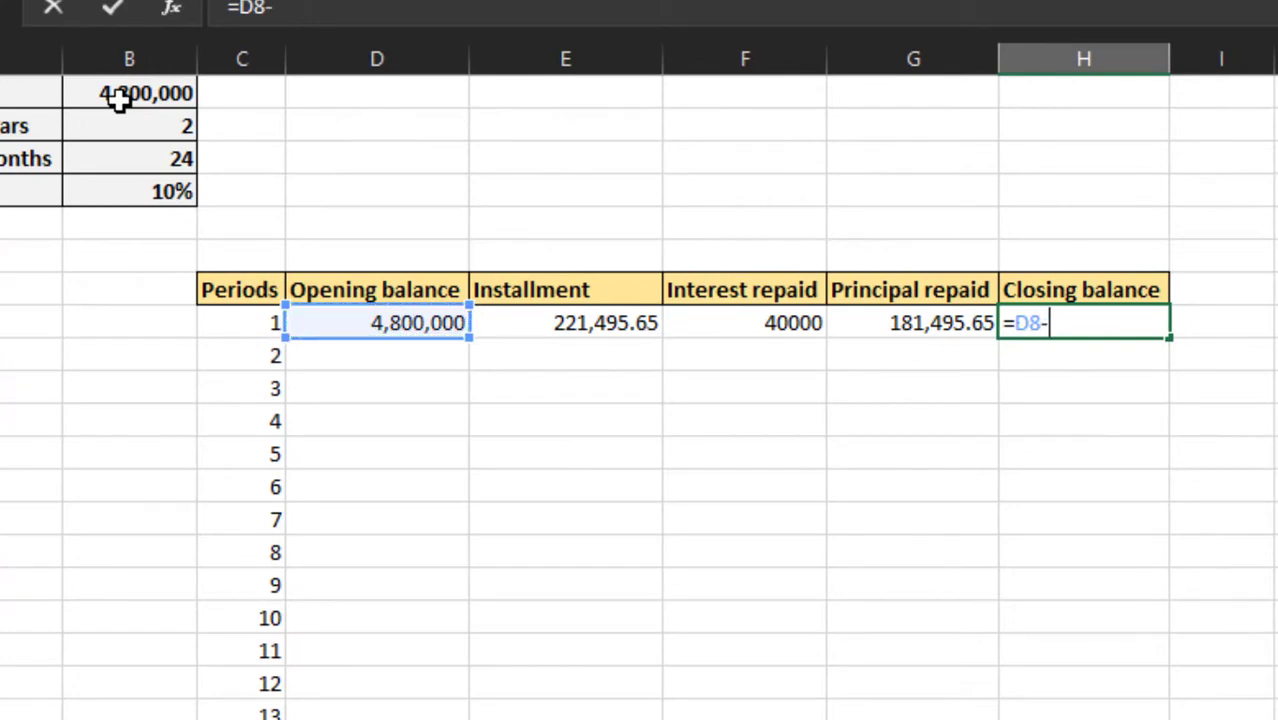
{"action": "key", "text": "Left"}
{"action": "key", "text": "Return"}
{"action": "key", "text": "Up"}
{"action": "key", "text": "ctrl+shift+1"}
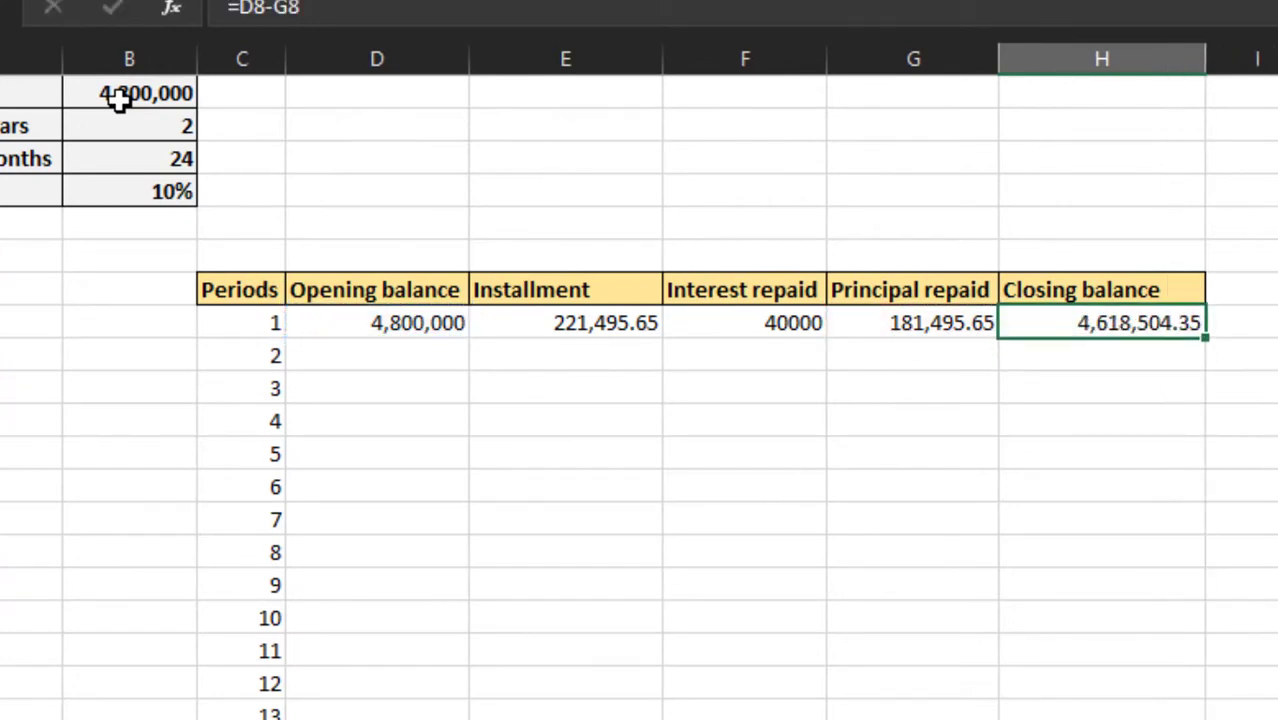
{"action": "key", "text": "Left"}
{"action": "key", "text": "Left"}
{"action": "key", "text": "Left"}
{"action": "key", "text": "Left"}
Set period 2 opening balance D9 to =H8 and installment E9 to =E8
{"action": "key", "text": "Down"}
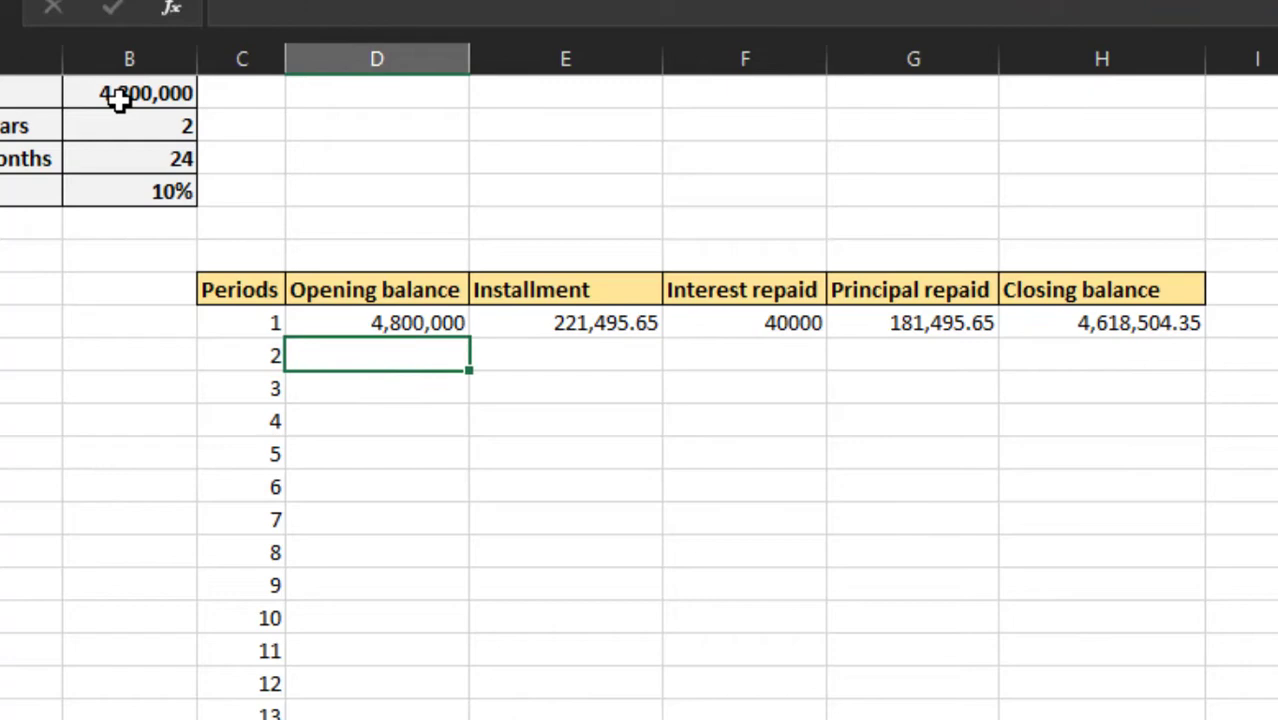
{"action": "type", "text": "="}
{"action": "key", "text": "Up"}
{"action": "key", "text": "Right"}
{"action": "key", "text": "Right"}
{"action": "key", "text": "Right"}
{"action": "key", "text": "Right"}
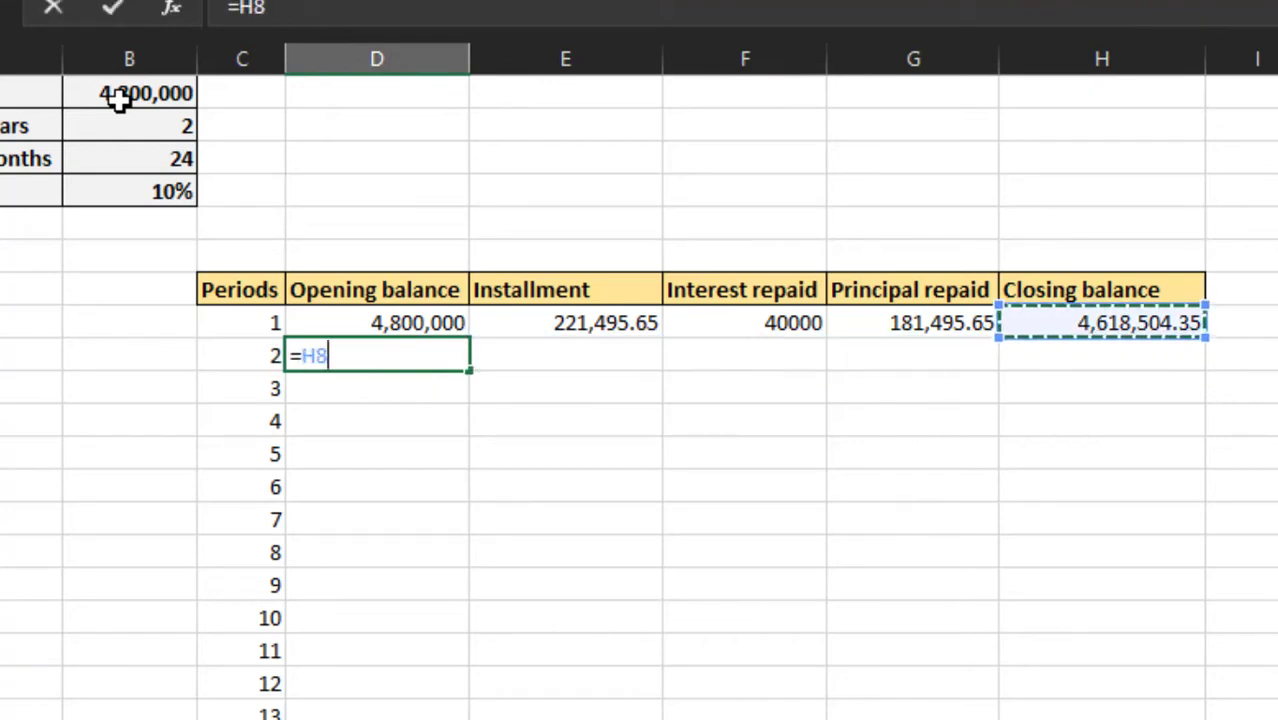
{"action": "key", "text": "Return"}
{"action": "key", "text": "Up"}
{"action": "key", "text": "Right"}
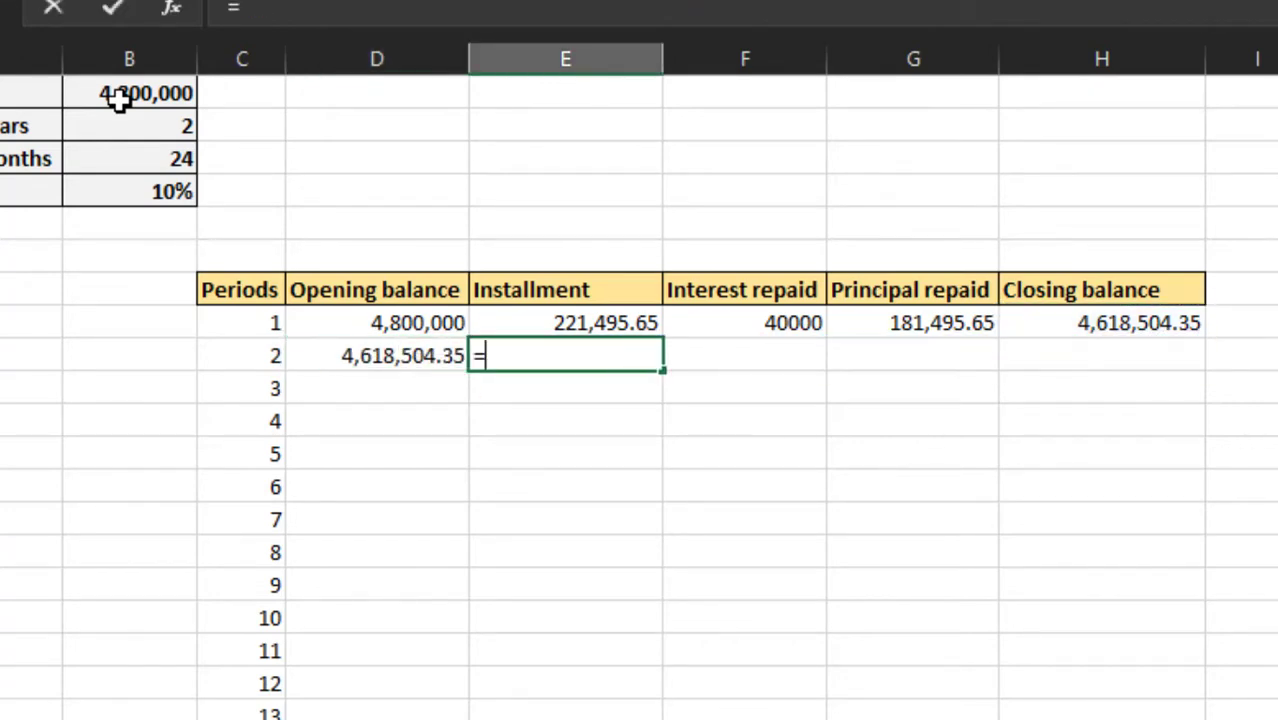
{"action": "type", "text": "="}
{"action": "key", "text": "Up"}
{"action": "key", "text": "Return"}
{"action": "key", "text": "Right"}
Copy the period 1 interest, principal and closing formulas F8:H8 into row 9
{"action": "key", "text": "Up"}
{"action": "key", "text": "Up"}
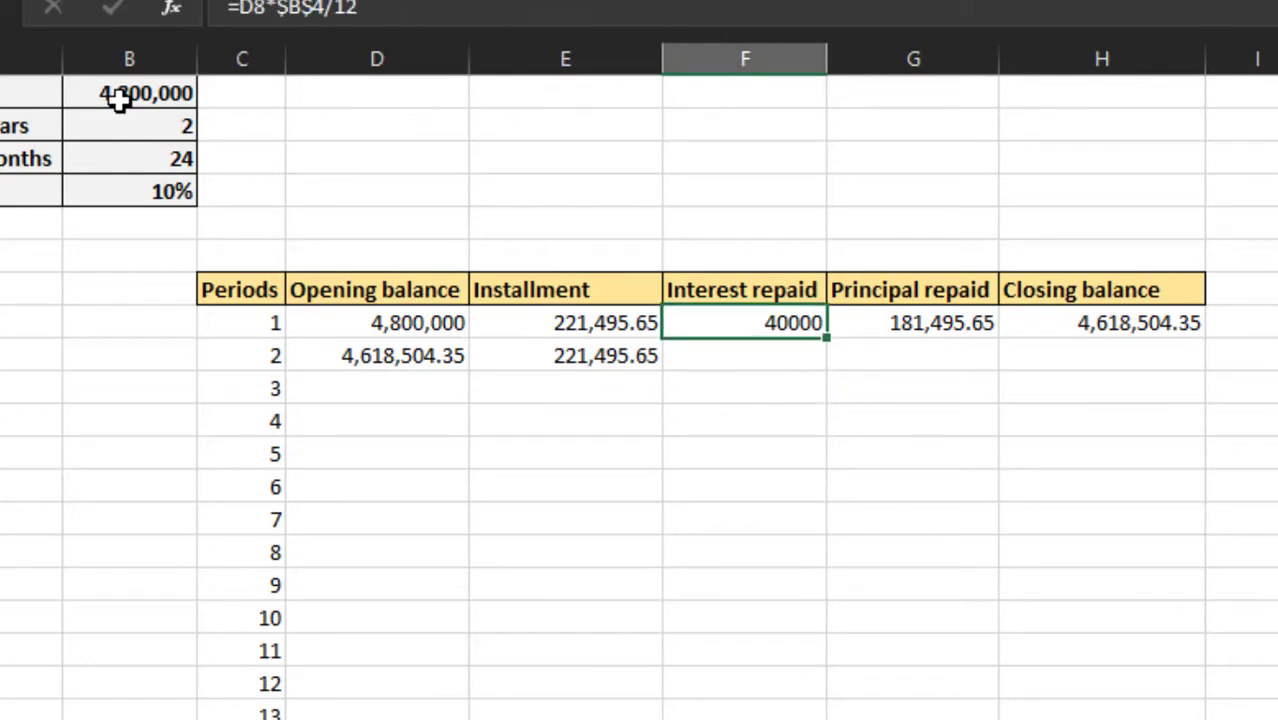
{"action": "key", "text": "shift+Right"}
{"action": "key", "text": "shift+Right"}
{"action": "key", "text": "ctrl+c"}
{"action": "key", "text": "Down"}
{"action": "key", "text": "Return"}
Format the period 2 row in comma style with one fewer decimal
{"action": "key", "text": "Left"}
{"action": "key", "text": "Left"}
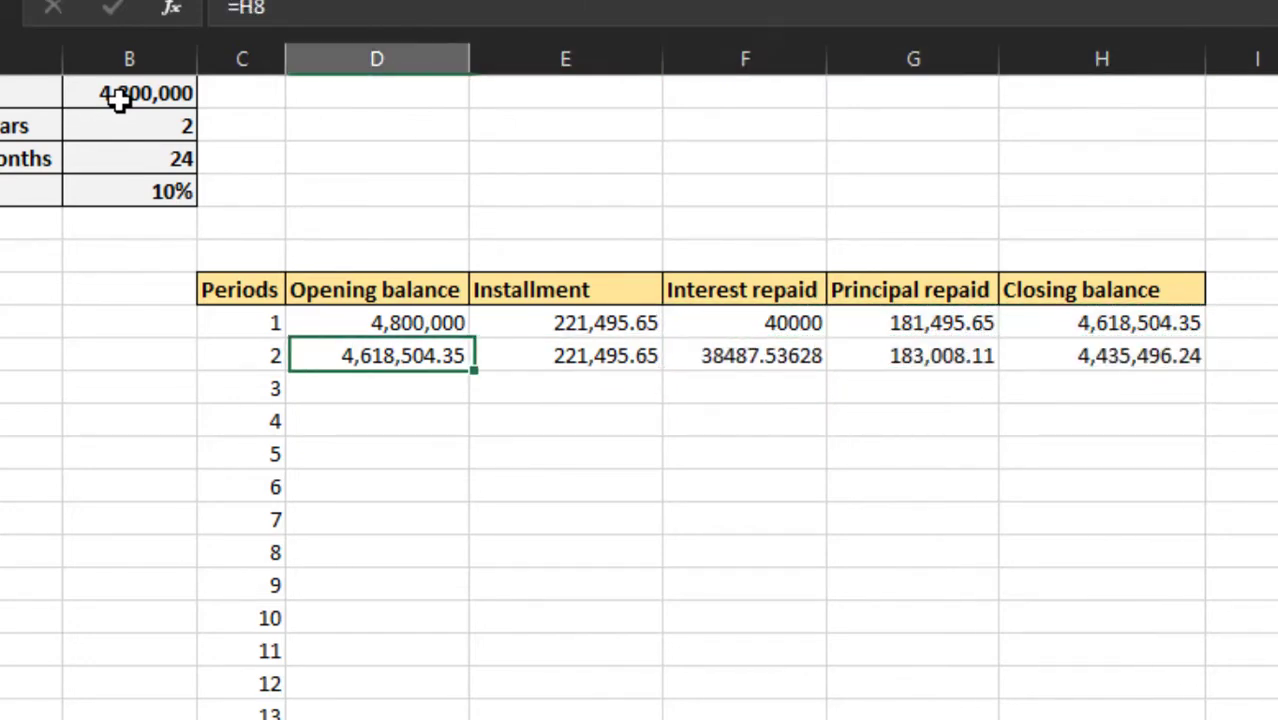
{"action": "key", "text": "Right"}
{"action": "key", "text": "Right"}
{"action": "key", "text": "Left"}
{"action": "key", "text": "Left"}
{"action": "key", "text": "ctrl+shift+Right"}
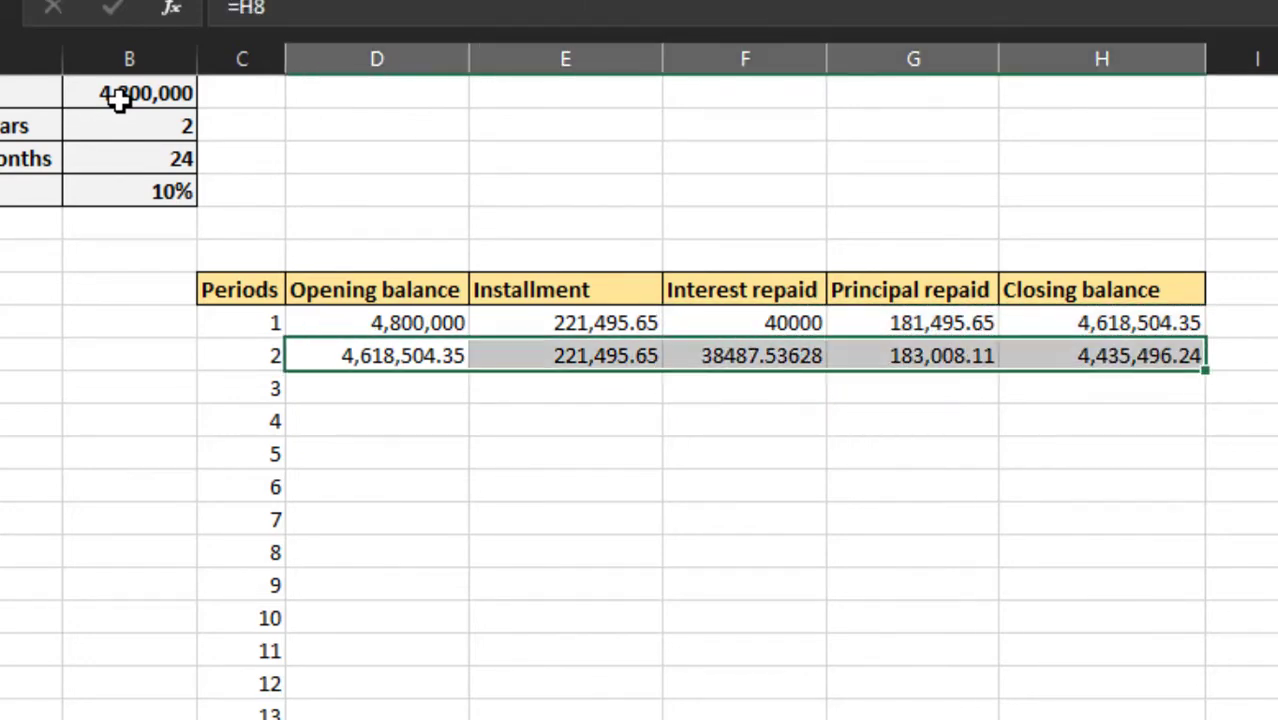
{"action": "key", "text": "alt+h"}
{"action": "key", "text": "k"}
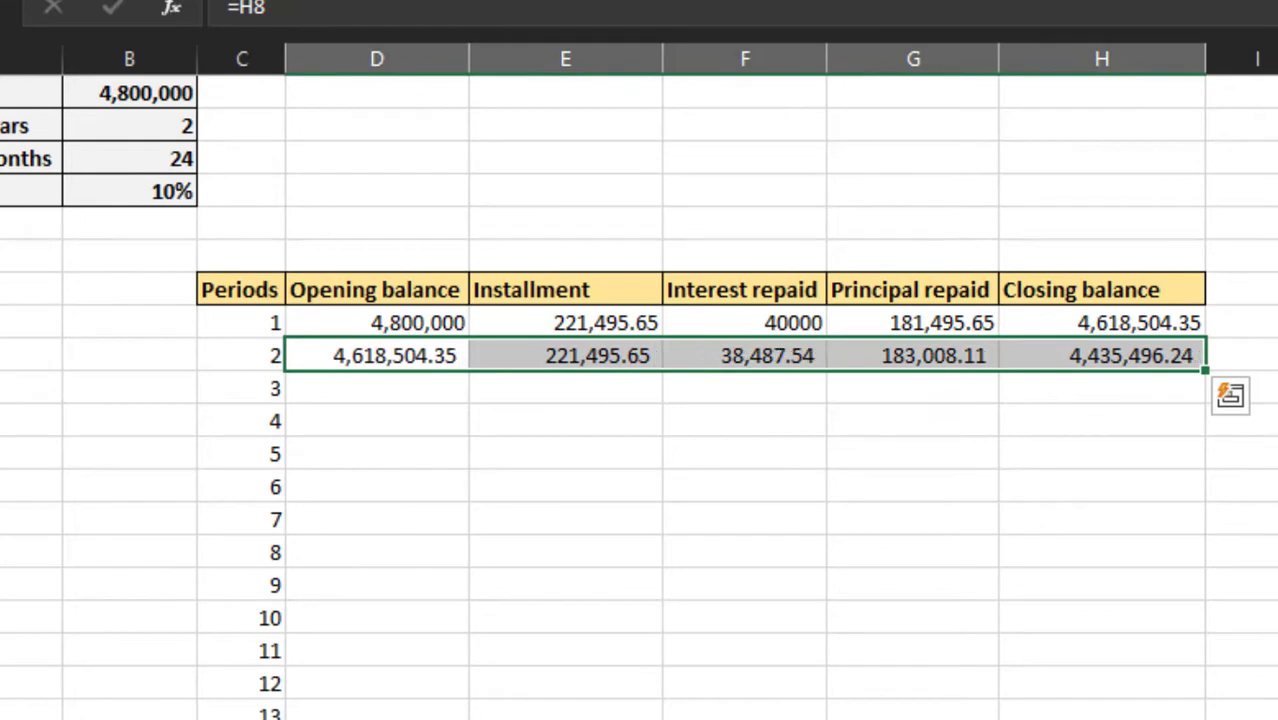
{"action": "key", "text": "alt+h"}
{"action": "key", "text": "9"}
Copy row 9 down through row 31 to fill periods 3 to 24
{"action": "key", "text": "ctrl+c"}
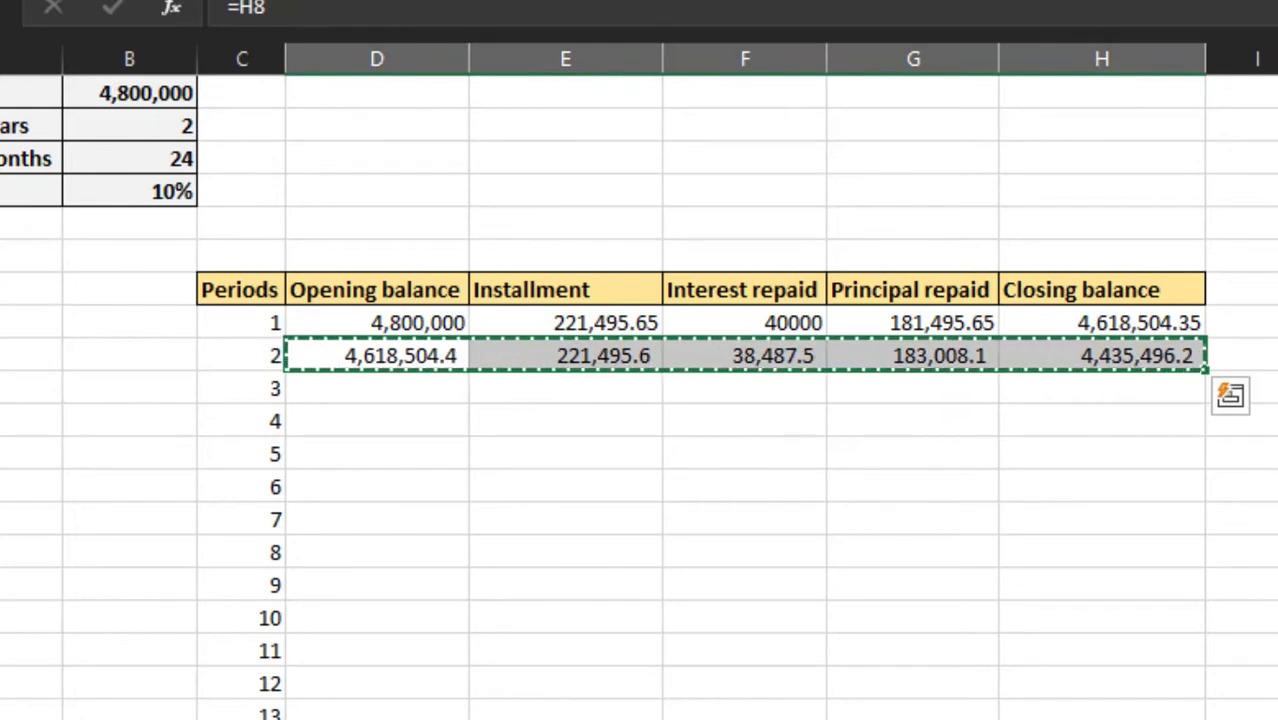
{"action": "left_click", "coordinate": [376, 388]}
{"action": "left_click_drag", "start_coordinate": [376, 388], "coordinate": [460, 545]}
{"action": "scroll", "coordinate": [376, 400], "scroll_direction": "down", "scroll_amount": 2}
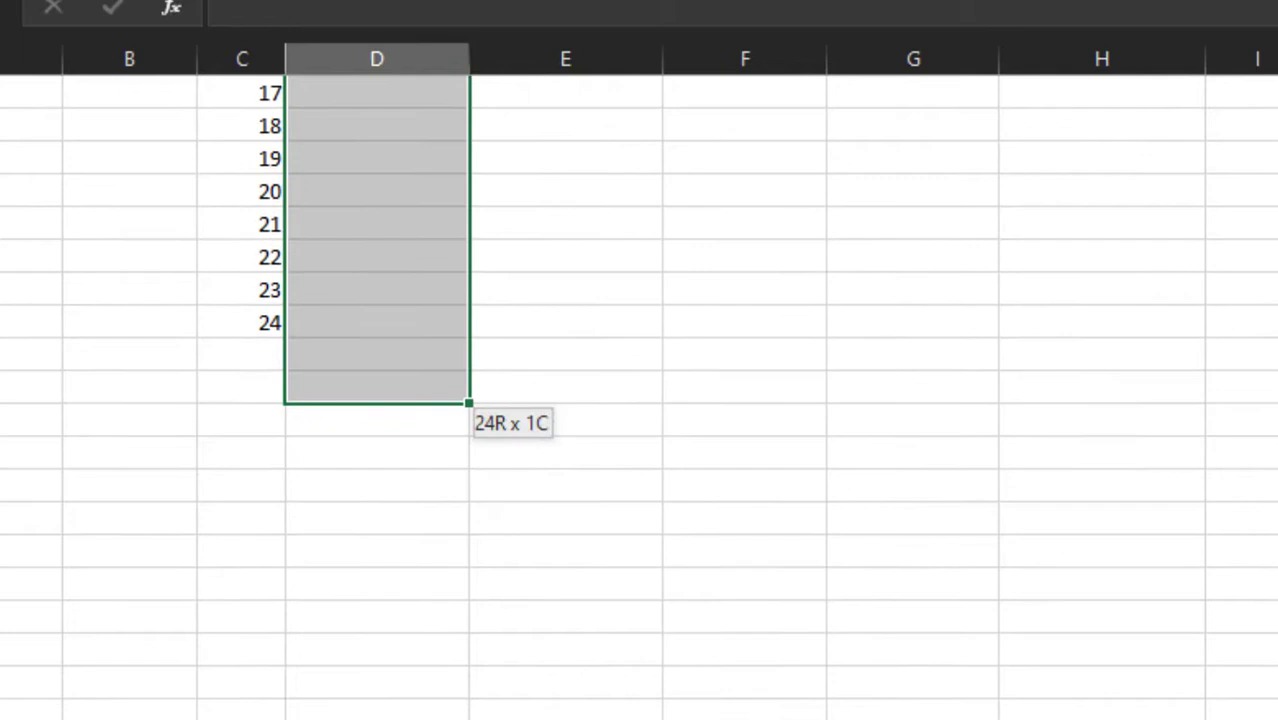
{"action": "left_click_drag", "start_coordinate": [468, 402], "coordinate": [468, 338]}
{"action": "key", "text": "ctrl+v"}
{"action": "scroll", "coordinate": [468, 338], "scroll_direction": "up", "scroll_amount": 8}
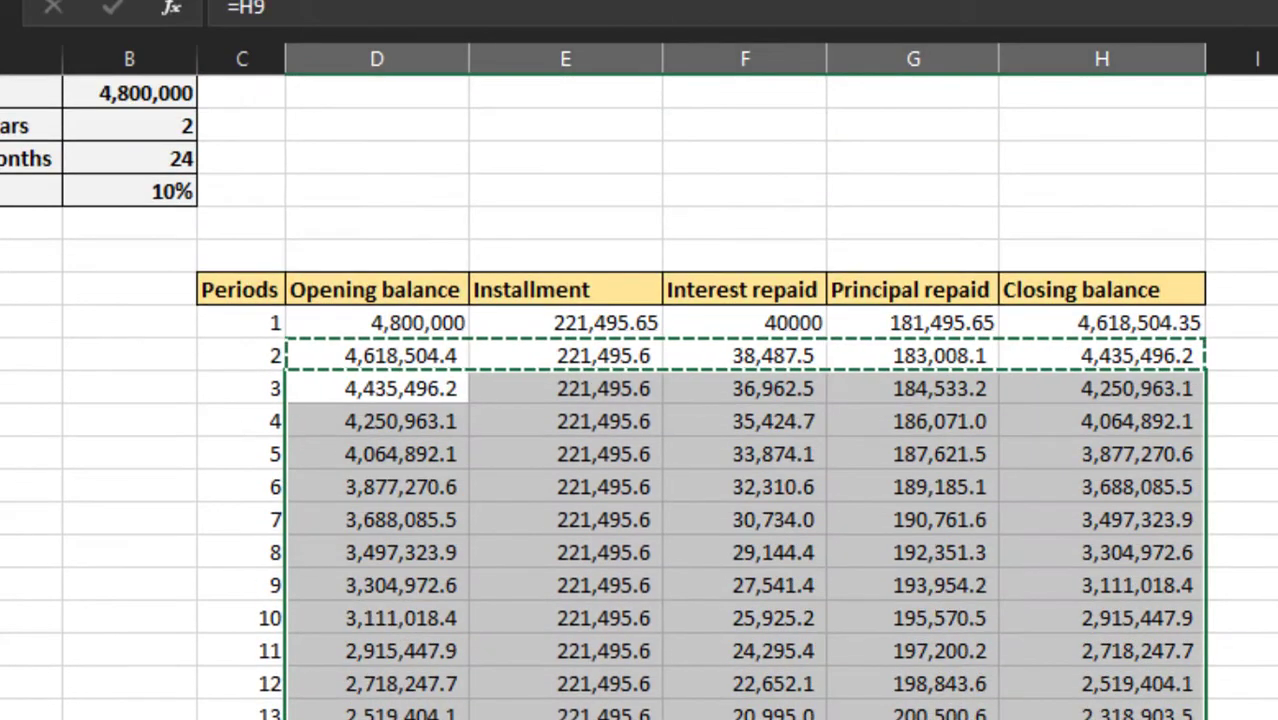
{"action": "key", "text": "Up"}
{"action": "key", "text": "Up"}
Show D8:H31 with no decimals and verify period 24's closing balance in H31 is 0
{"action": "key", "text": "shift+Right"}
{"action": "key", "text": "shift+Right"}
{"action": "key", "text": "shift+Right"}
{"action": "key", "text": "shift+Right"}
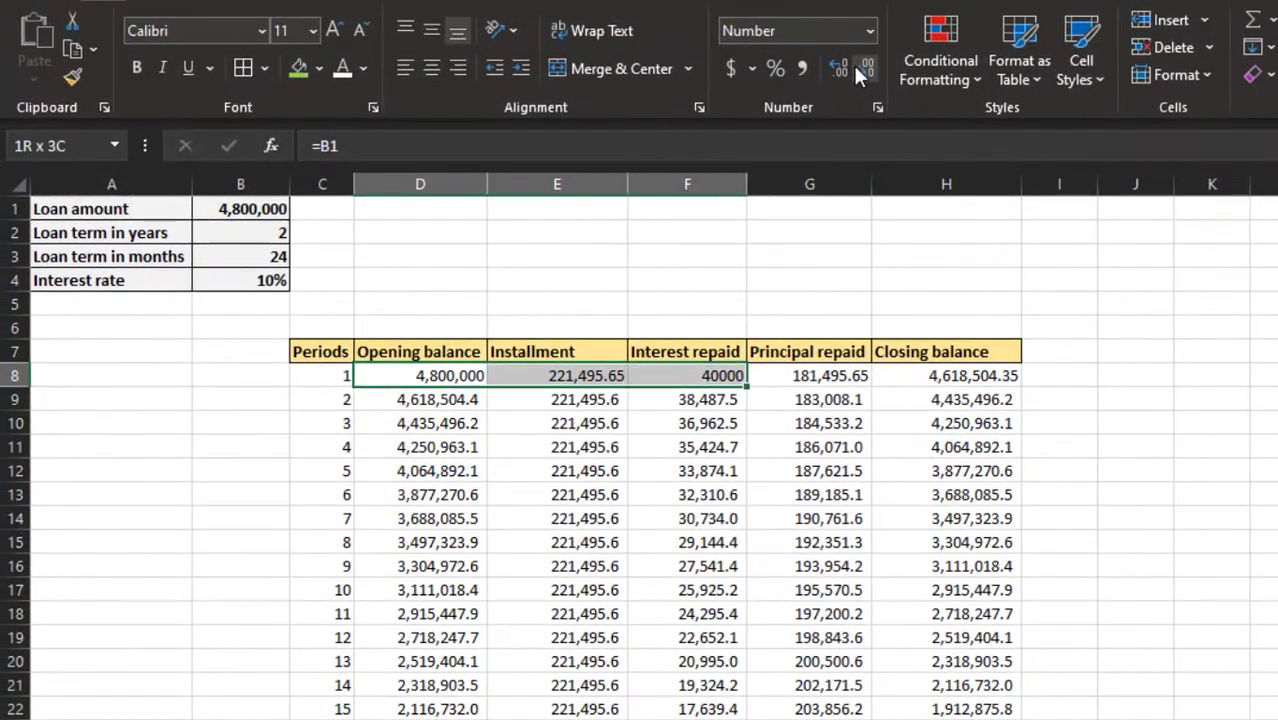
{"action": "key", "text": "ctrl+shift+Down"}
{"action": "left_click", "coordinate": [856, 68]}
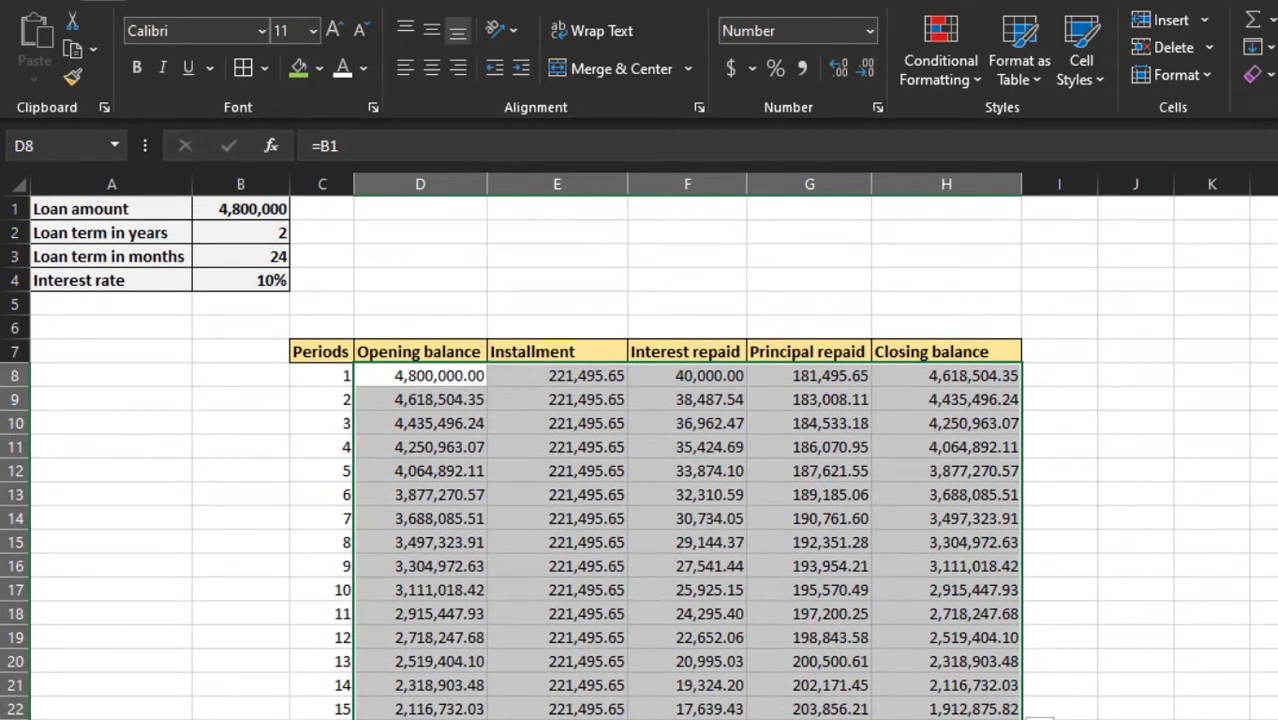
{"action": "left_click", "coordinate": [855, 67]}
{"action": "left_click", "coordinate": [855, 67]}
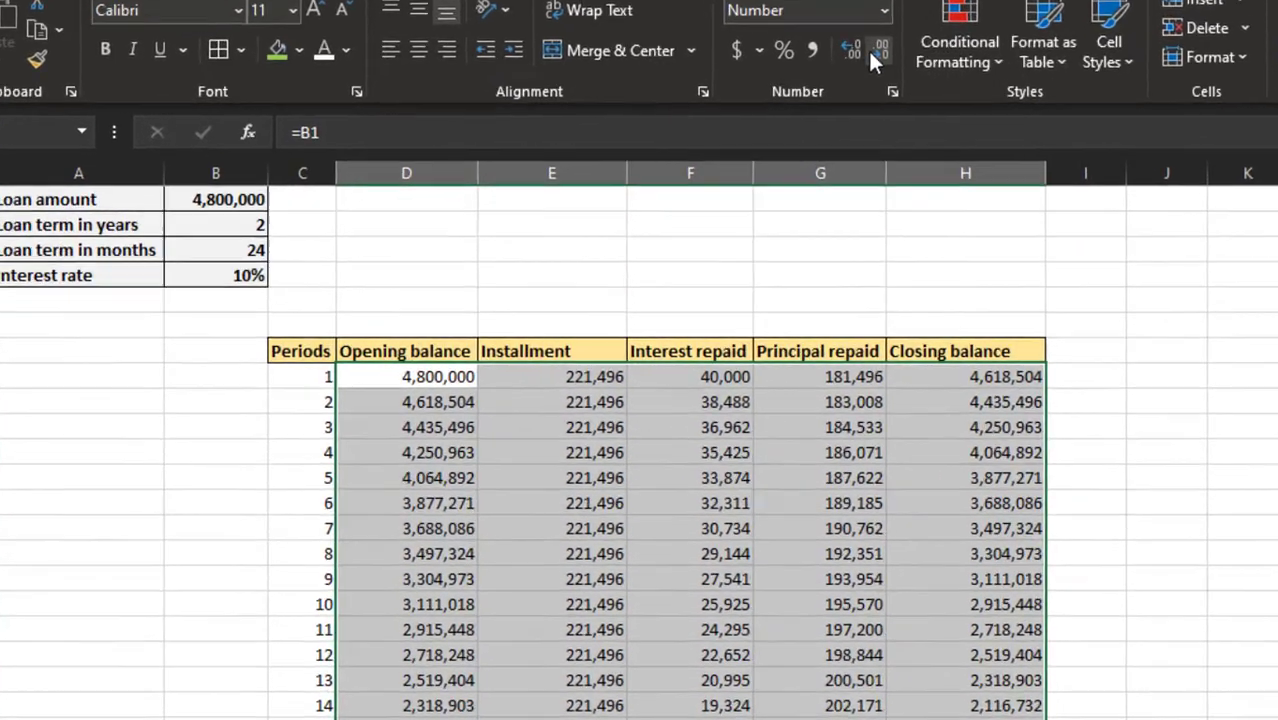
{"action": "key", "text": "ctrl+Down"}
{"action": "key", "text": "Right"}
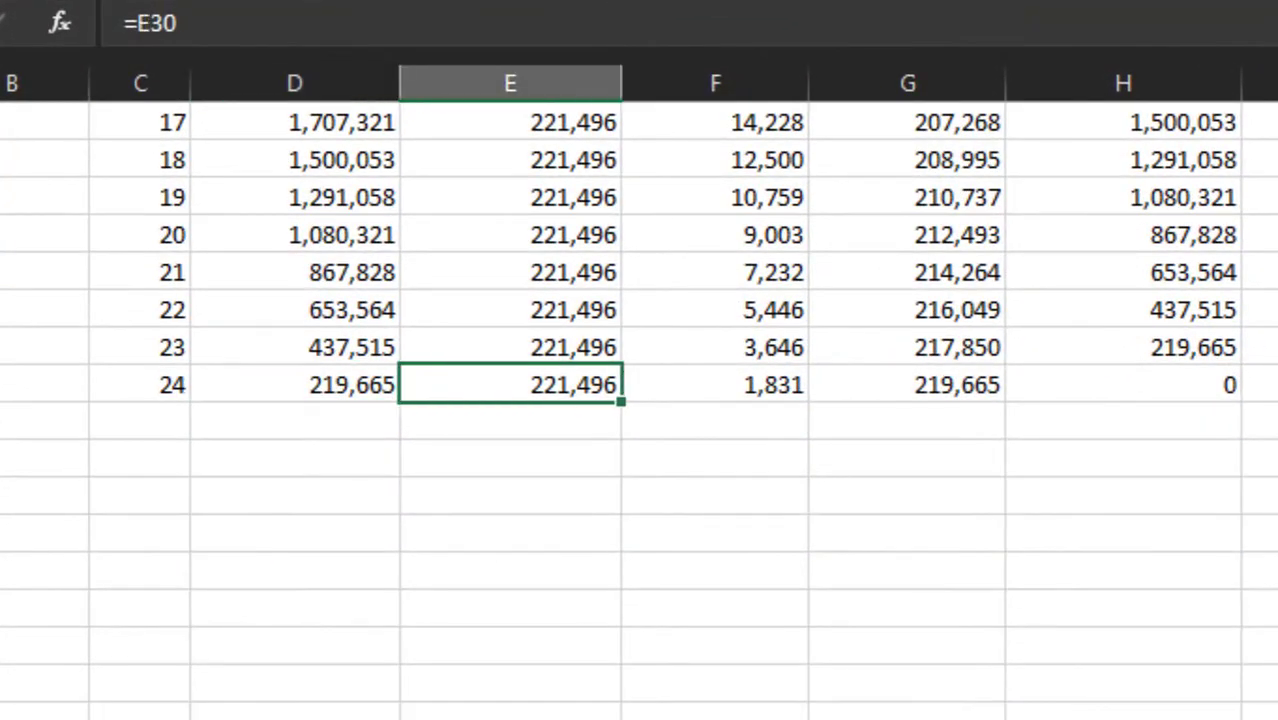
{"action": "key", "text": "Right"}
{"action": "key", "text": "Right"}
{"action": "key", "text": "Right"}
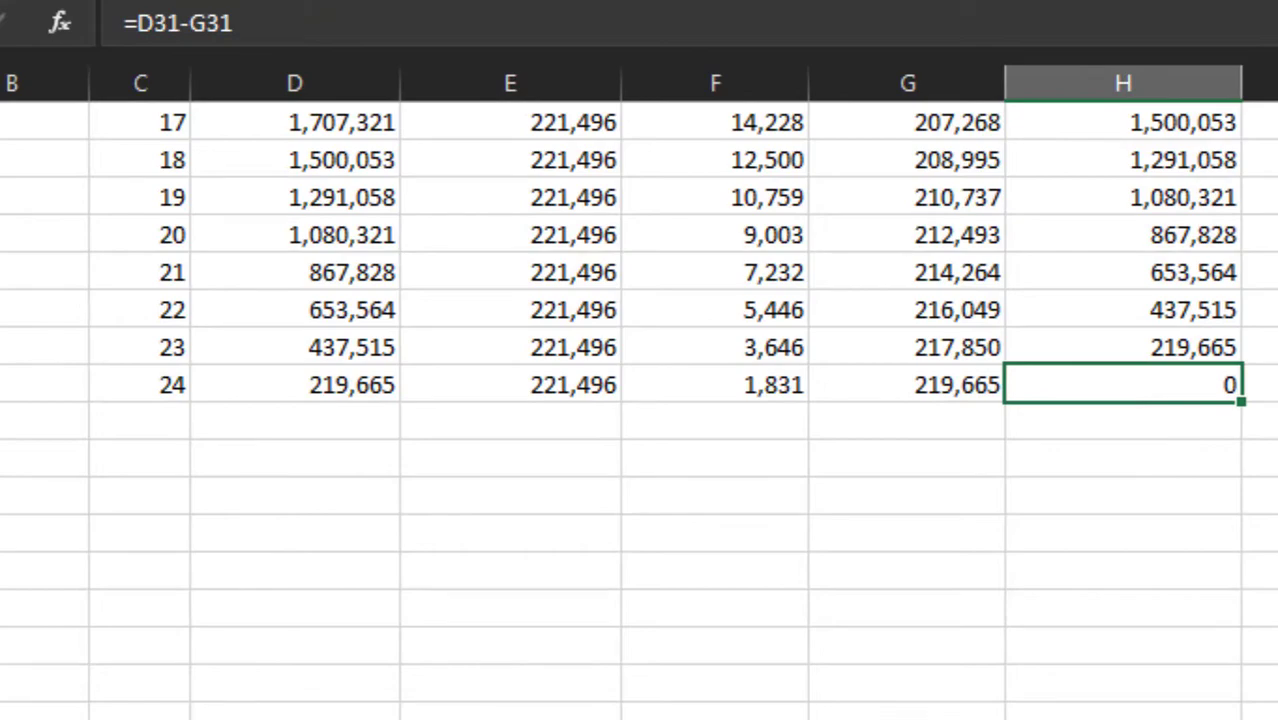
{"action": "key", "text": "Left"}
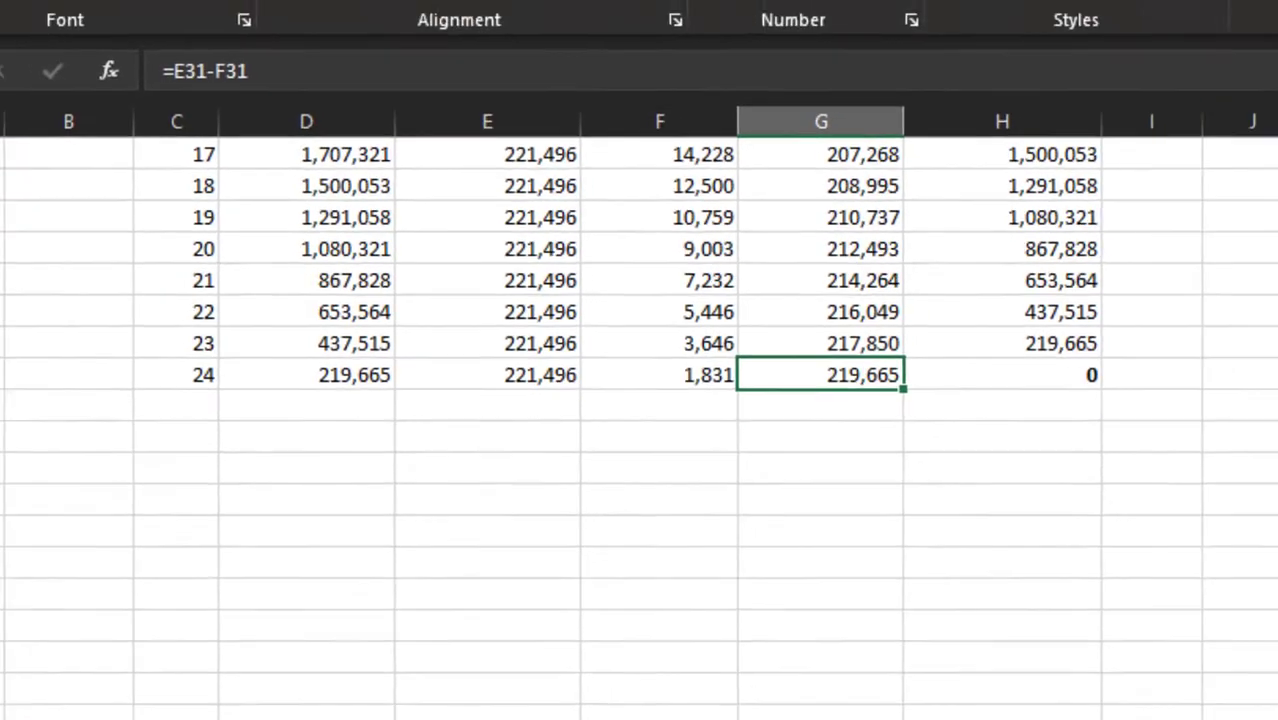
{"action": "key", "text": "ctrl+Up"}
{"action": "key", "text": "Down"}
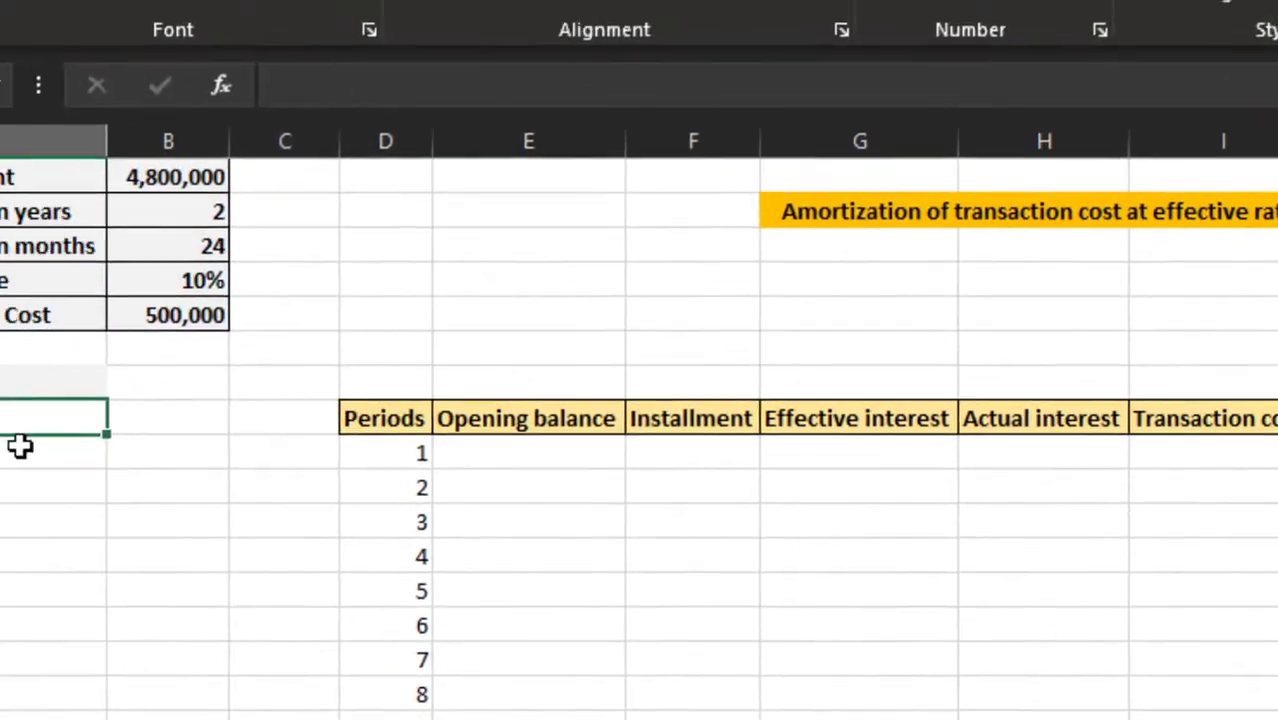
Enter the net inflow =B1-B5 in B8, giving 4,300,000
{"action": "key", "text": "Right"}
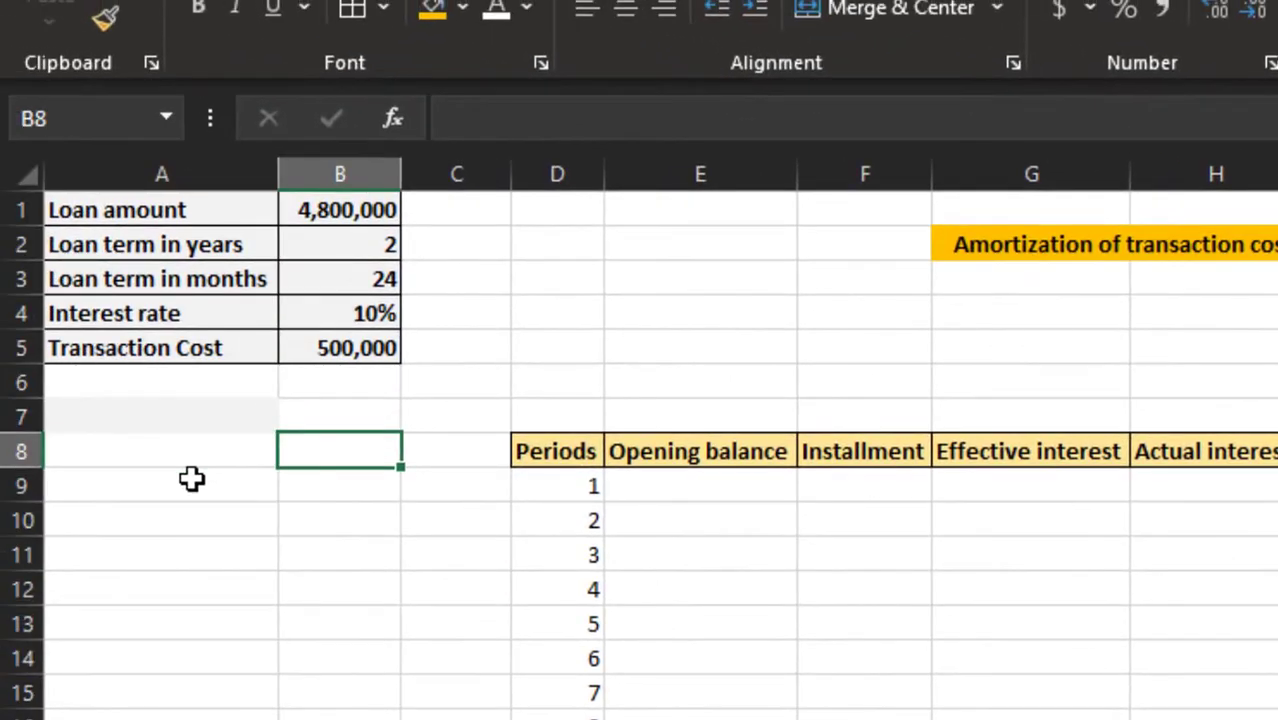
{"action": "type", "text": "="}
{"action": "key", "text": "Up"}
{"action": "key", "text": "Up"}
{"action": "key", "text": "Up"}
{"action": "key", "text": "Up"}
{"action": "key", "text": "Up"}
{"action": "key", "text": "Up"}
{"action": "key", "text": "Up"}
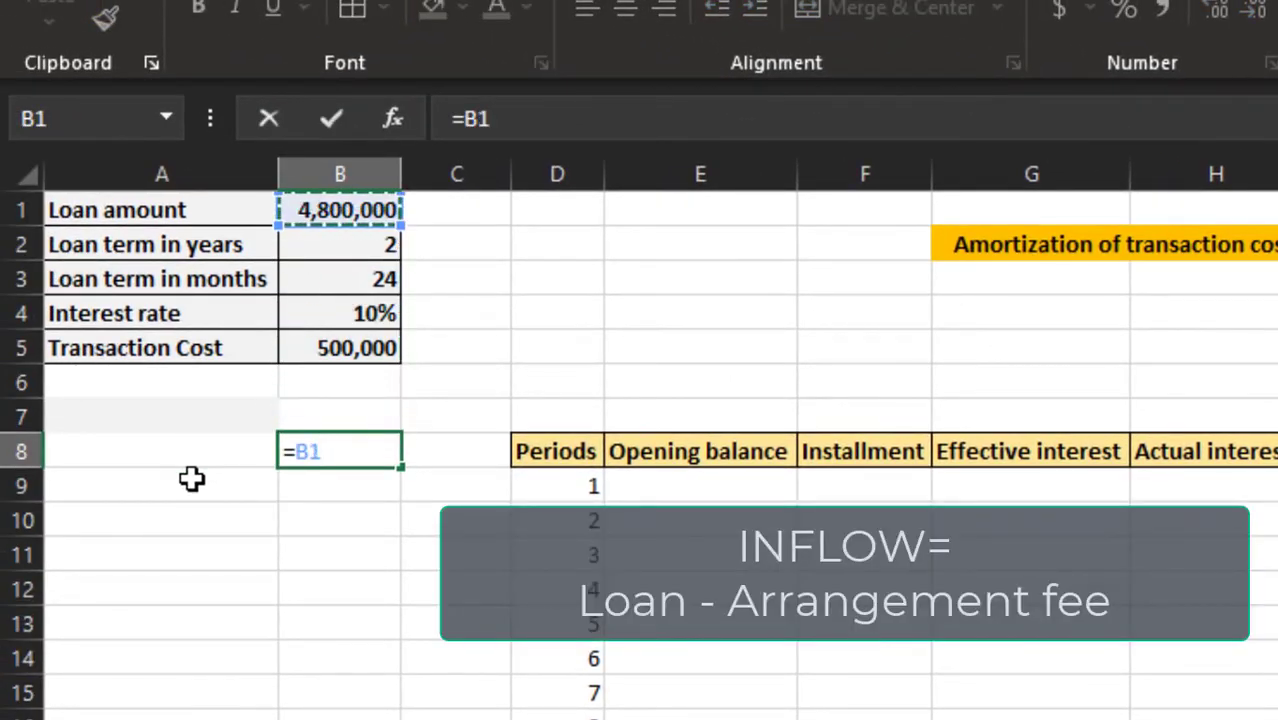
{"action": "type", "text": "-"}
{"action": "key", "text": "Up"}
{"action": "key", "text": "Up"}
{"action": "key", "text": "Up"}
{"action": "key", "text": "Return"}
Label A8 'net inflow' and A9 as the outflows row
{"action": "left_click", "coordinate": [191, 479]}
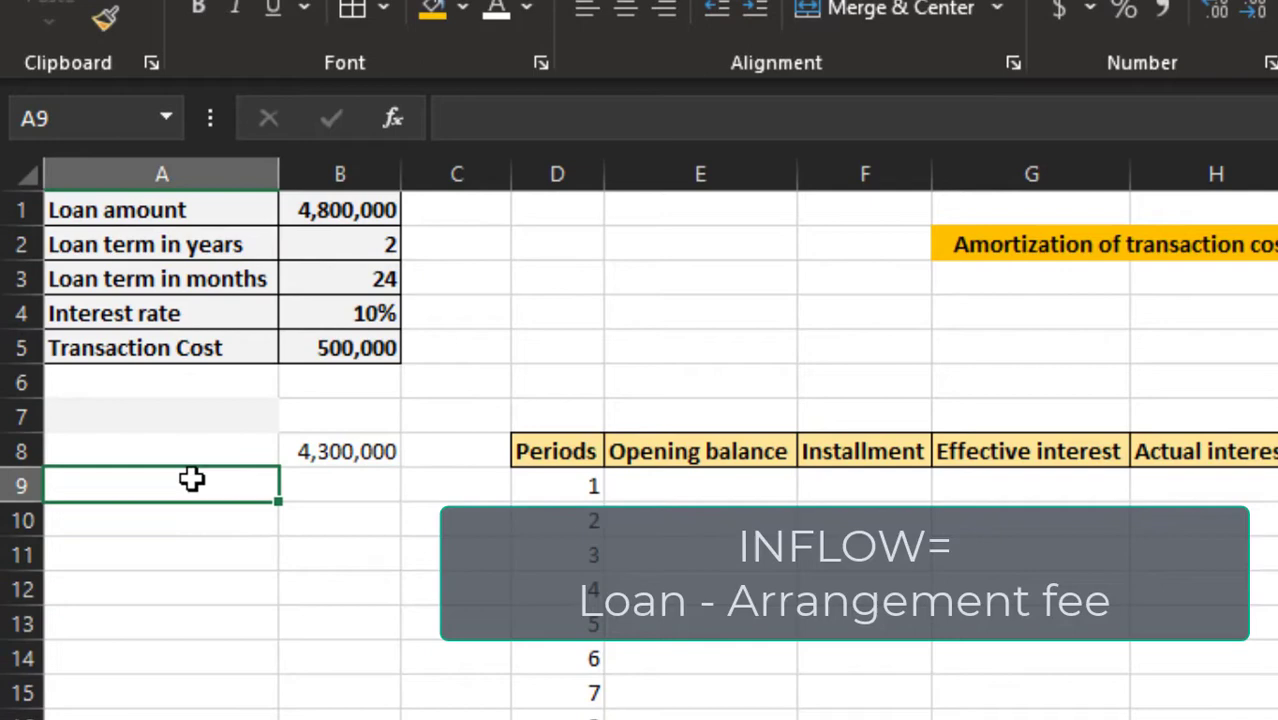
{"action": "key", "text": "Up"}
{"action": "type", "text": "net inflow"}
{"action": "key", "text": "Return"}
{"action": "type", "text": "ot"}
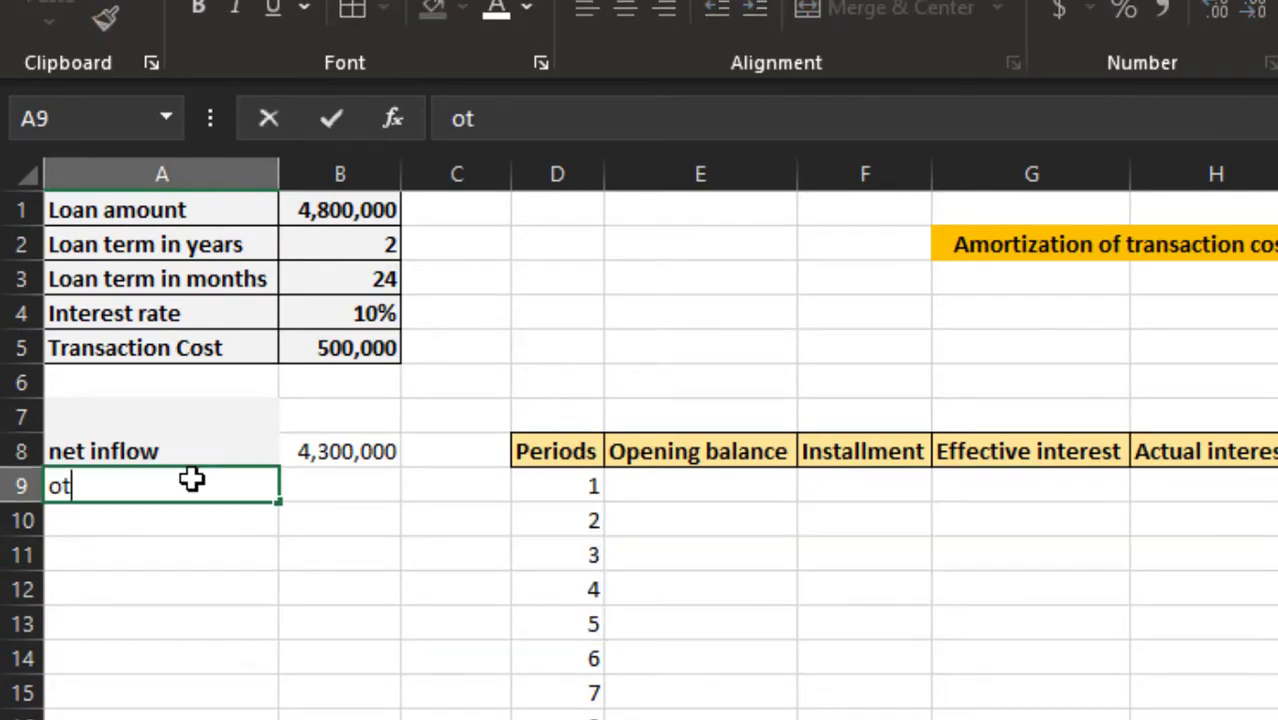
{"action": "type", "text": "tl"}
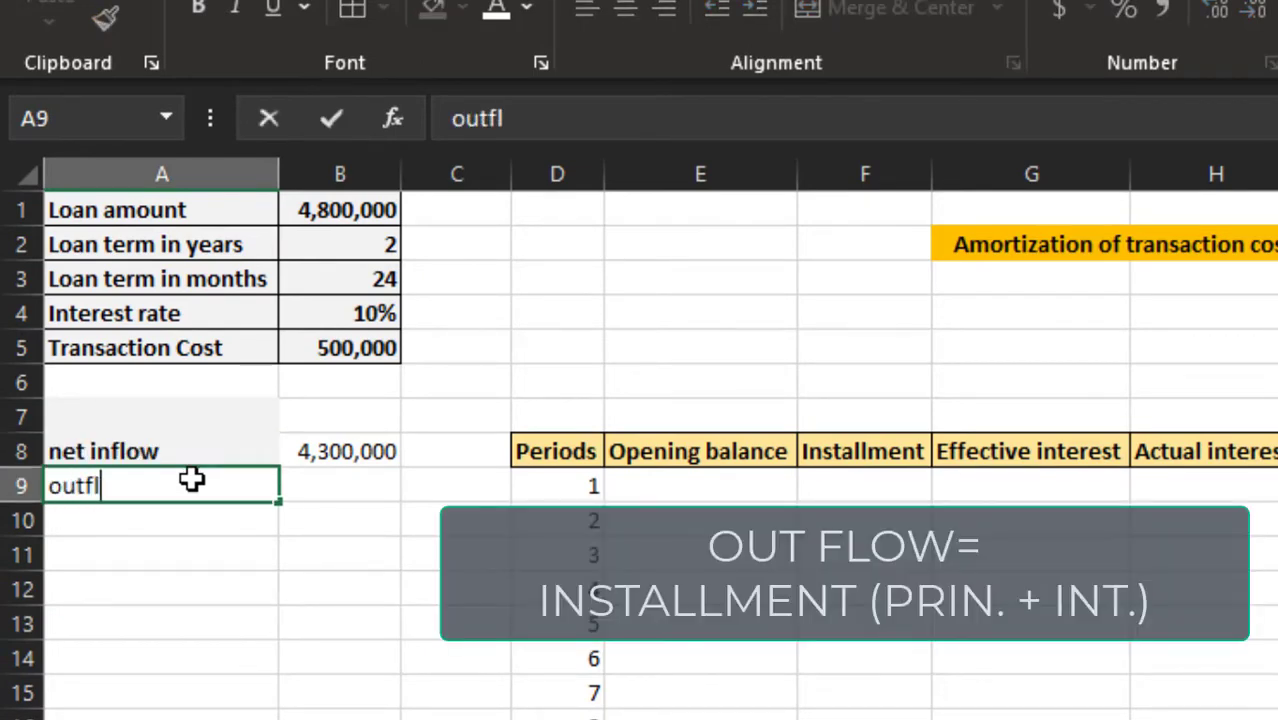
{"action": "type", "text": "ows"}
{"action": "key", "text": "Return"}
Set B9 to =-Sheet6!E8, a monthly outflow of -221,496
{"action": "key", "text": "Up"}
{"action": "key", "text": "Right"}
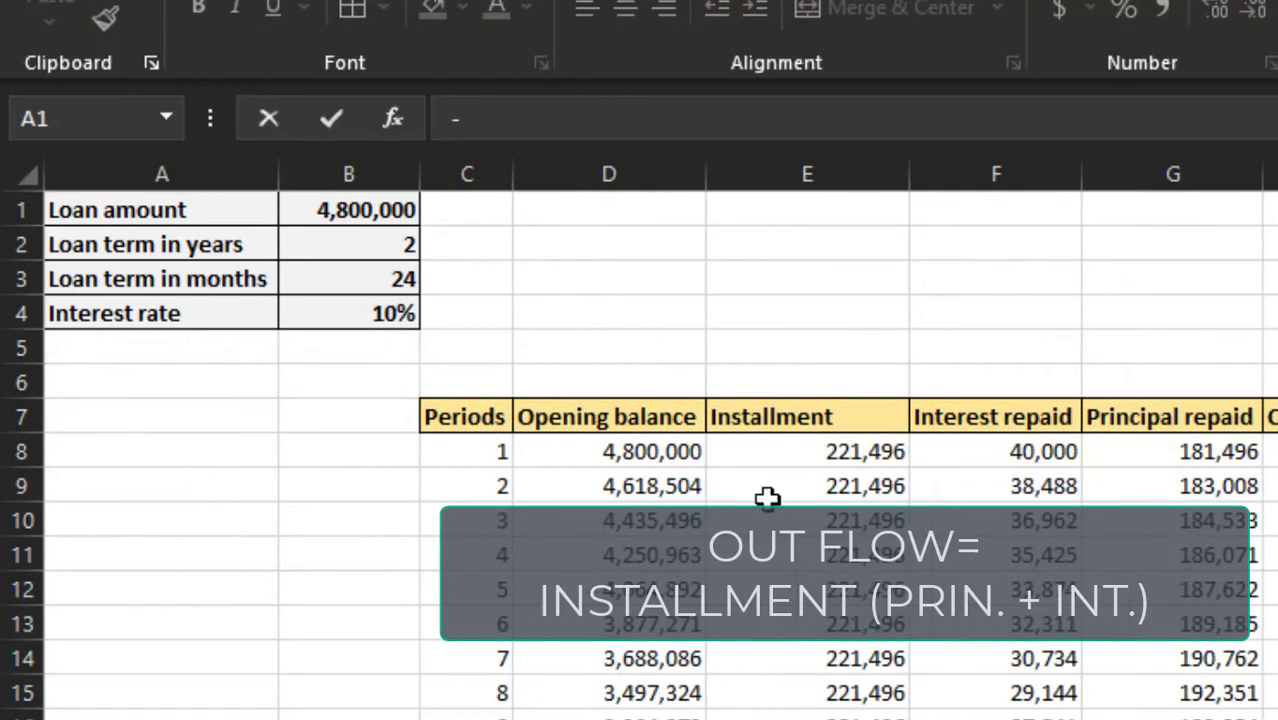
{"action": "left_click", "coordinate": [810, 445]}
{"action": "key", "text": "Return"}
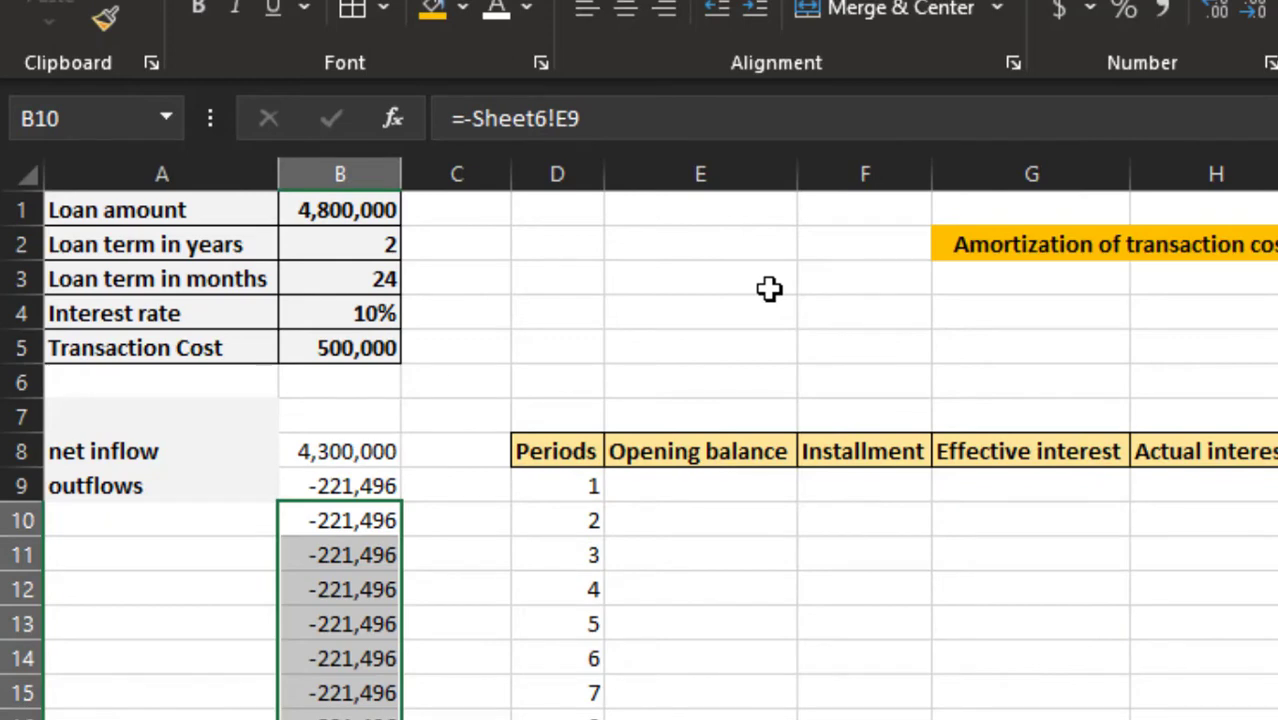
{"action": "key", "text": "Up"}
{"action": "key", "text": "Up"}
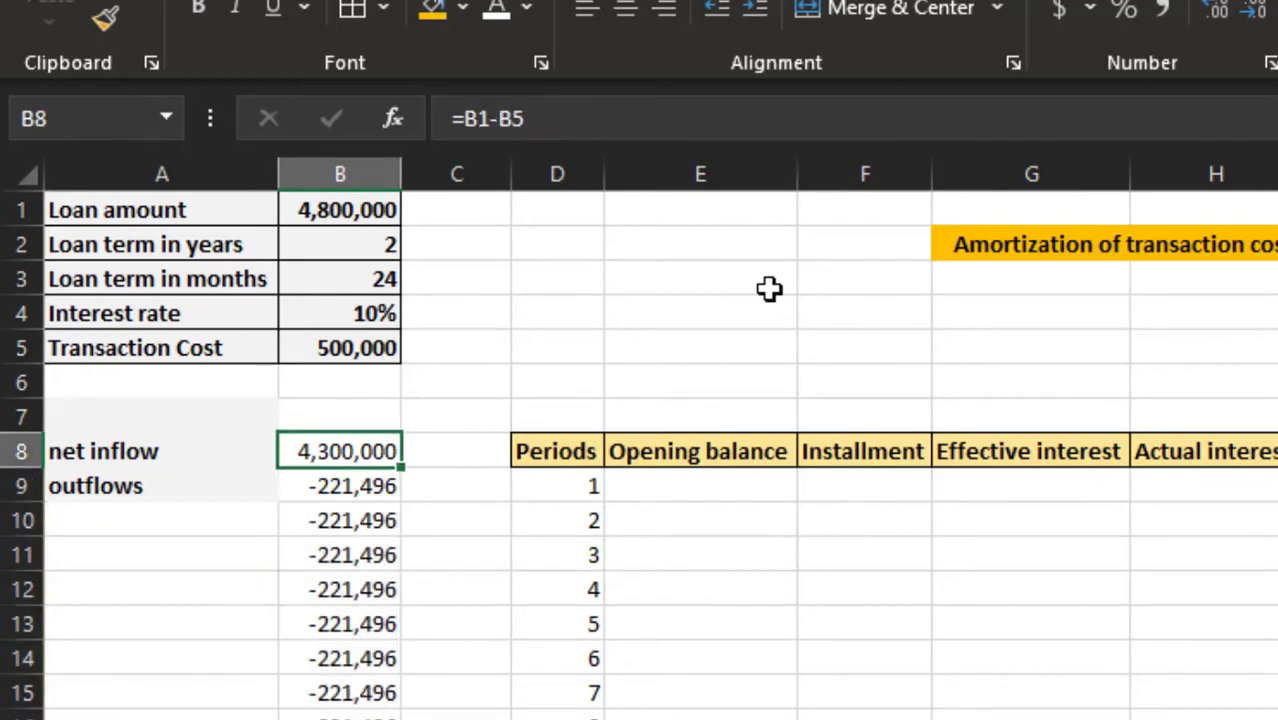
{"action": "key", "text": "Up"}
{"action": "key", "text": "Left"}
Add the 'Effective rate' label and an IRR formula over the net inflow and outflows, B8:B32
{"action": "type", "text": "Effe"}
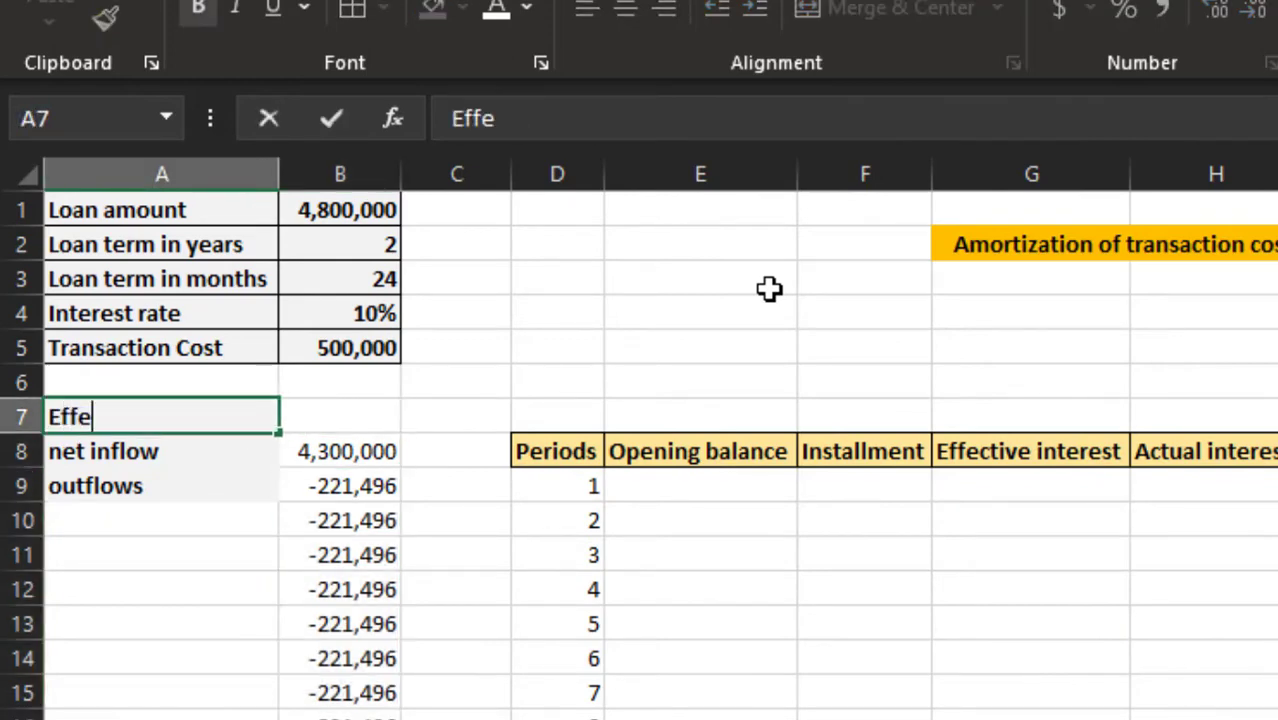
{"action": "type", "text": "ctive rate"}
{"action": "key", "text": "Tab"}
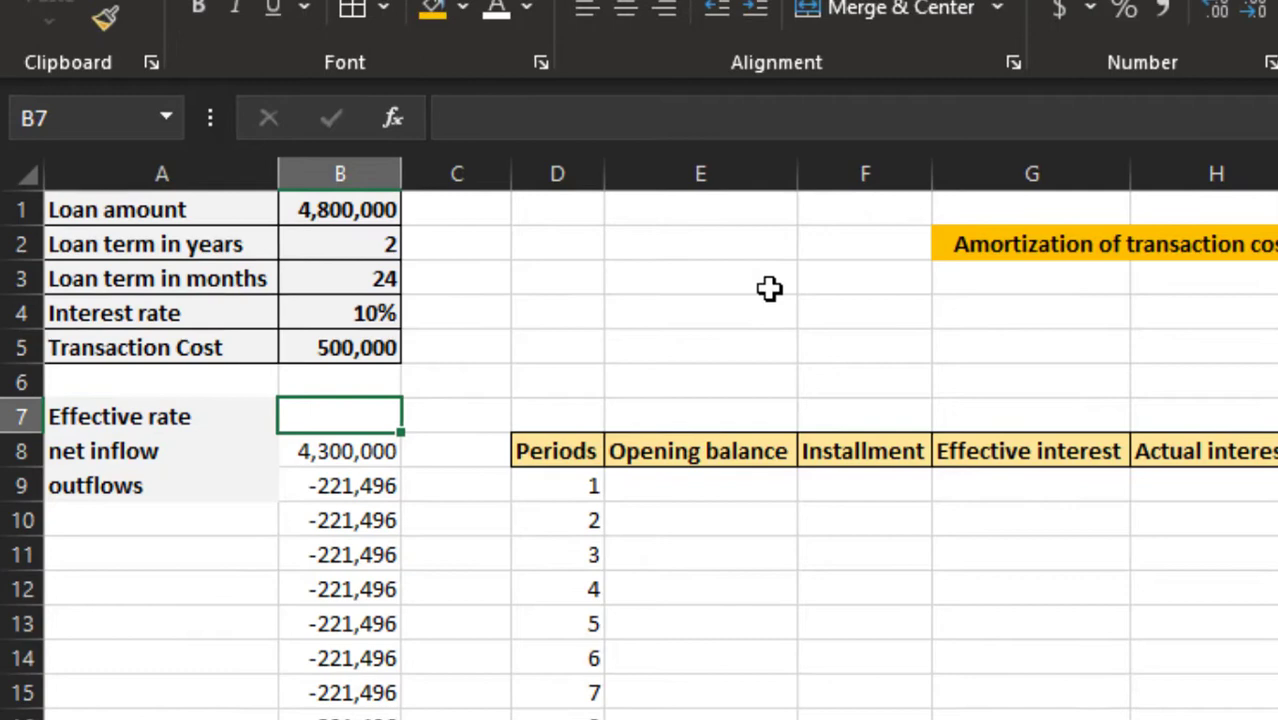
{"action": "type", "text": "=irf"}
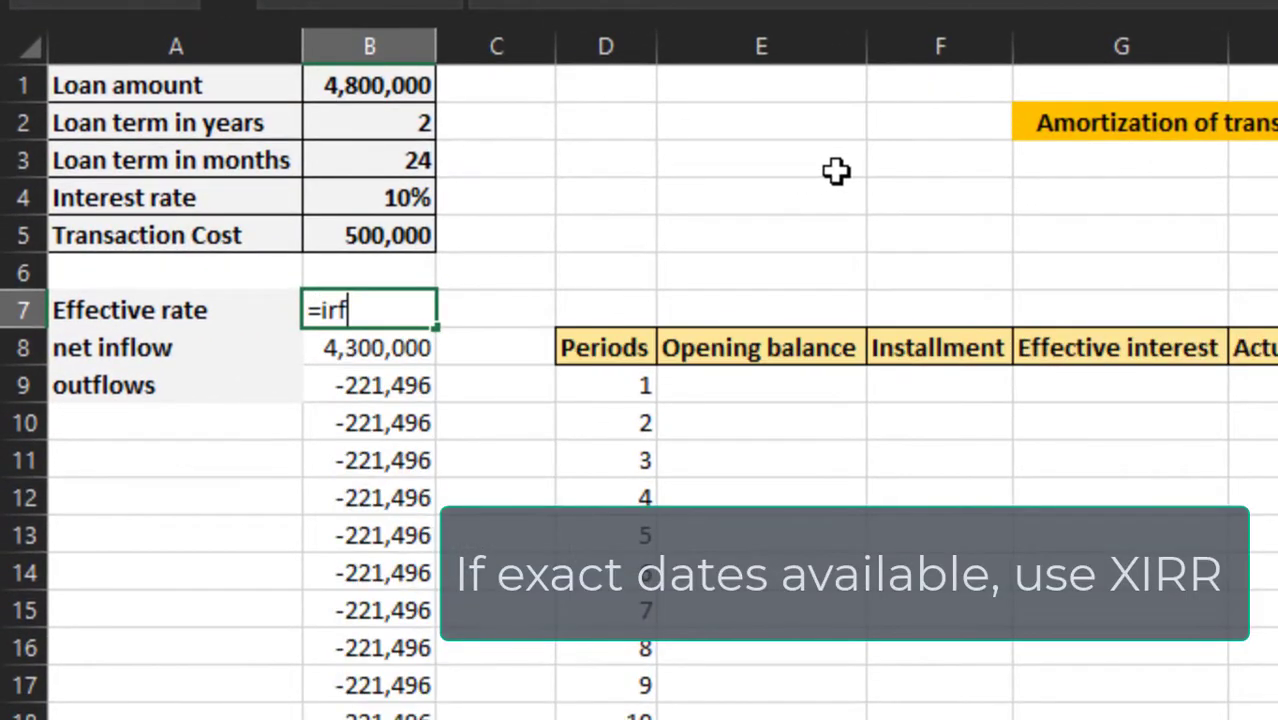
{"action": "key", "text": "BackSpace"}
{"action": "key", "text": "Tab"}
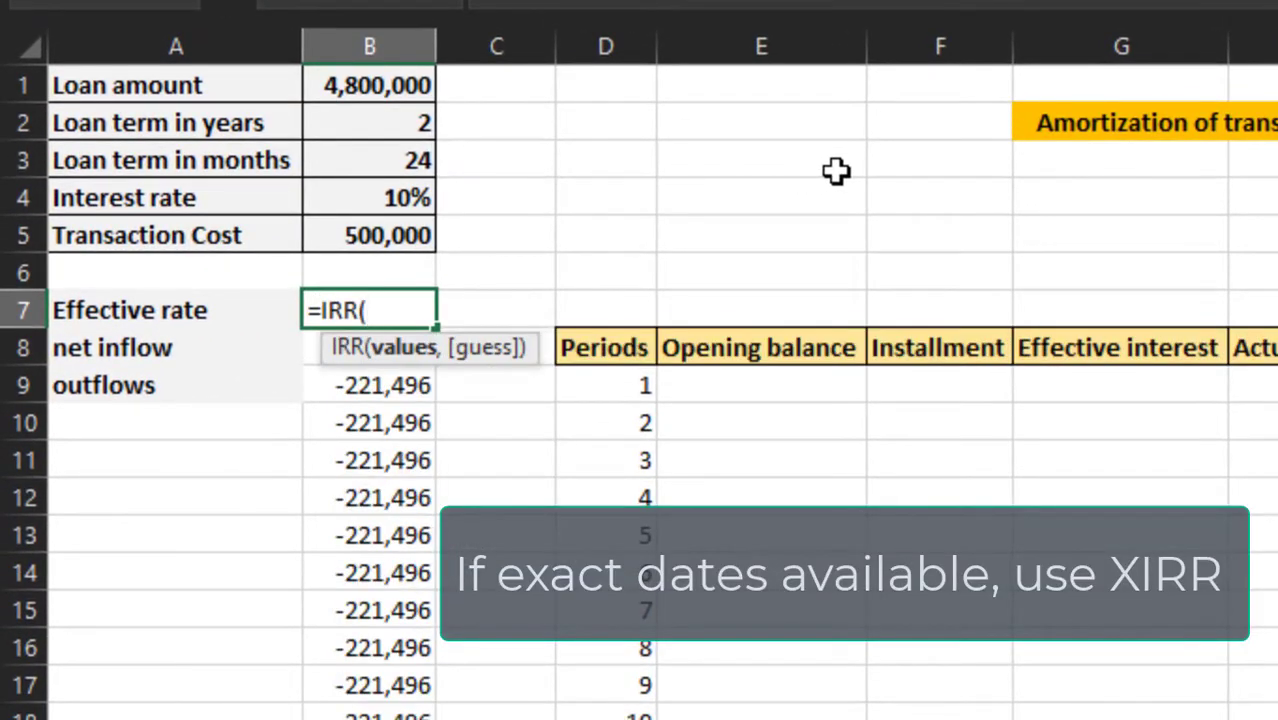
{"action": "key", "text": "Down"}
{"action": "key", "text": "shift+Down"}
{"action": "key", "text": "shift+Down"}
{"action": "key", "text": "shift+Down"}
{"action": "key", "text": "shift+Down"}
{"action": "key", "text": "shift+Down"}
{"action": "key", "text": "shift+Down"}
{"action": "key", "text": "shift+Down"}
{"action": "key", "text": "shift+Down"}
{"action": "key", "text": "shift+Down"}
{"action": "key", "text": "shift+Down"}
{"action": "key", "text": "shift+Down"}
{"action": "key", "text": "shift+Down"}
{"action": "key", "text": "shift+Down"}
{"action": "key", "text": "shift+Down"}
{"action": "key", "text": "shift+Down"}
{"action": "key", "text": "shift+Down"}
{"action": "key", "text": "shift+Down"}
{"action": "key", "text": "shift+Down"}
{"action": "key", "text": "shift+Down"}
{"action": "key", "text": "shift+Down"}
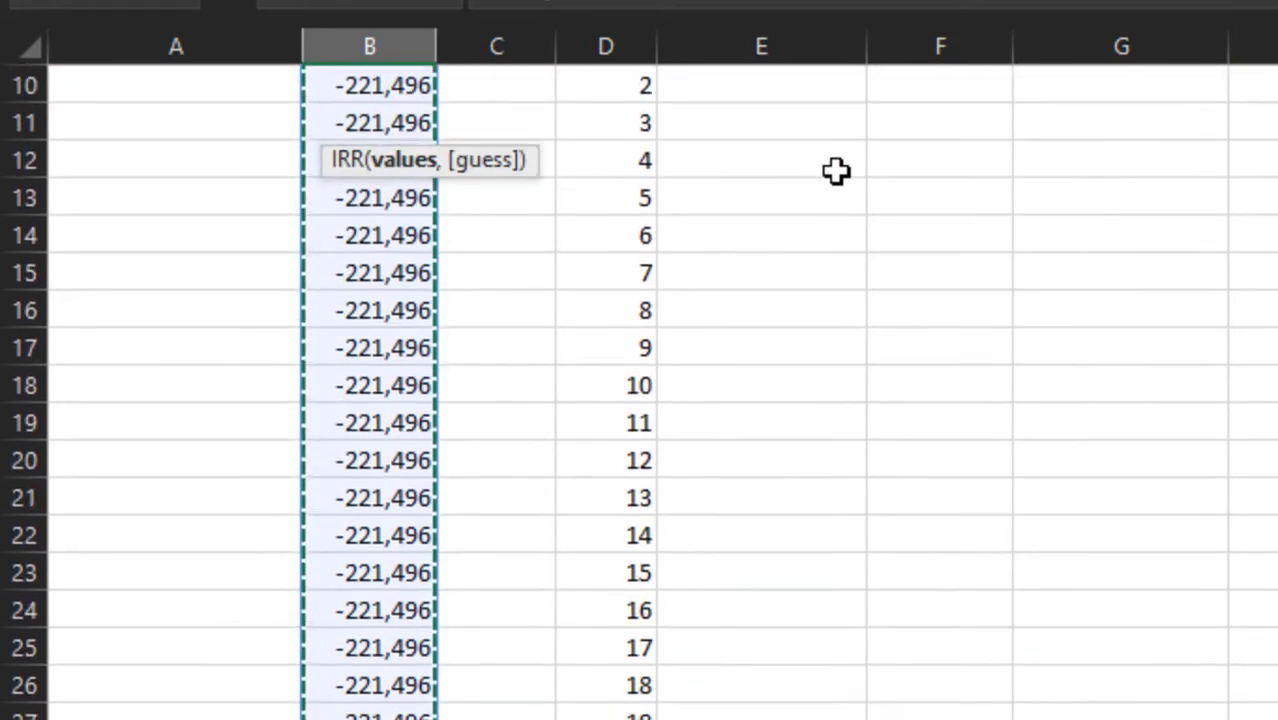
{"action": "type", "text": ")"}
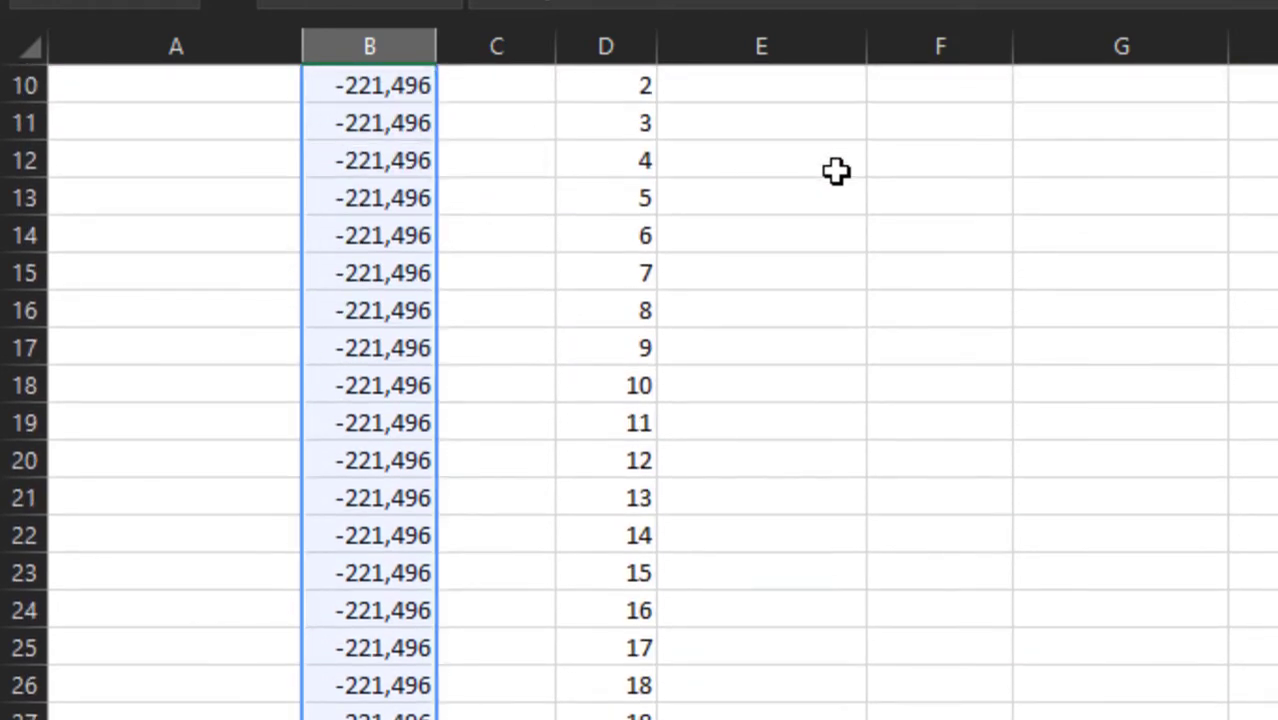
{"action": "key", "text": "Return"}
Format the rate as a percentage and annualise it to =IRR(B8:B32)*12
{"action": "key", "text": "Up"}
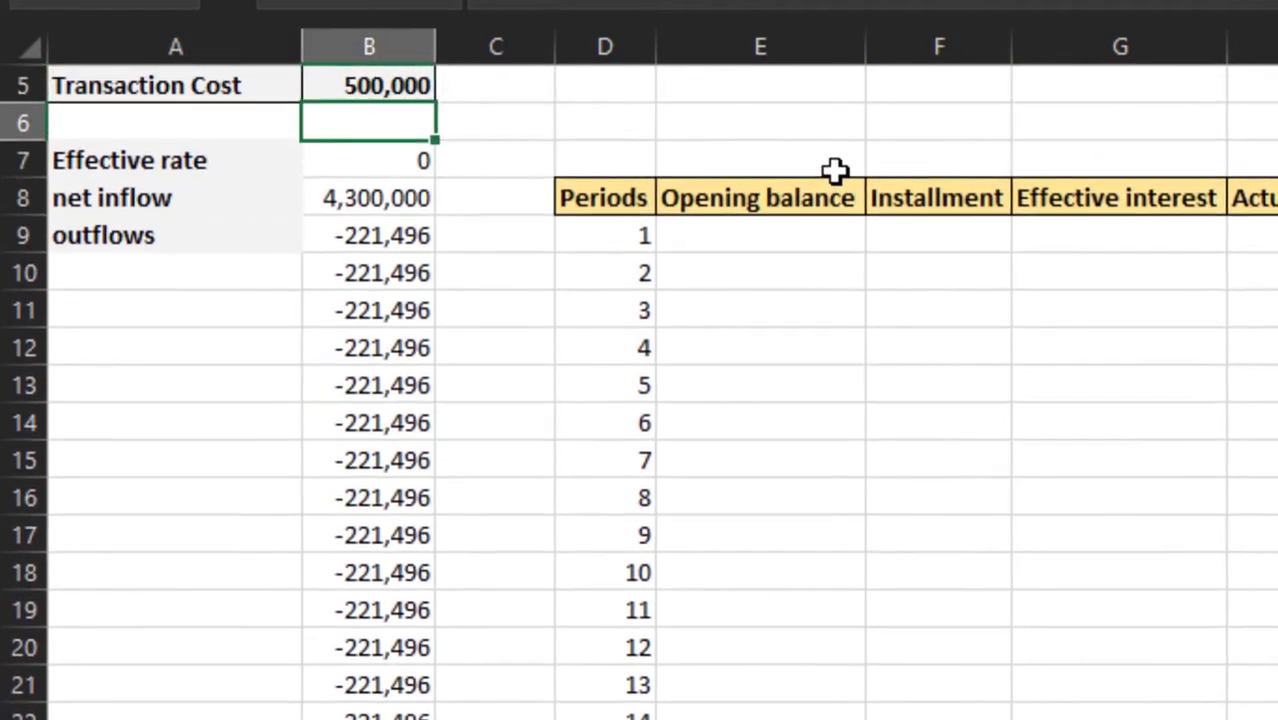
{"action": "key", "text": "ctrl+shift+5"}
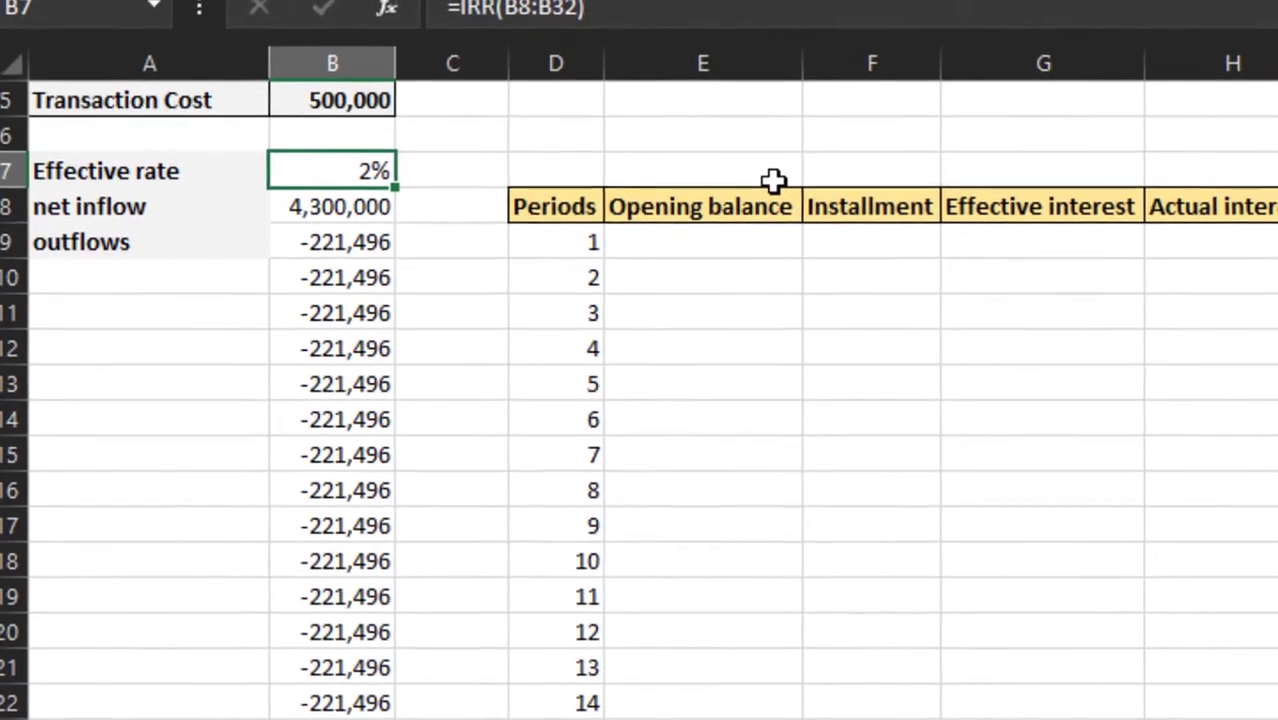
{"action": "key", "text": "F2"}
{"action": "type", "text": "*"}
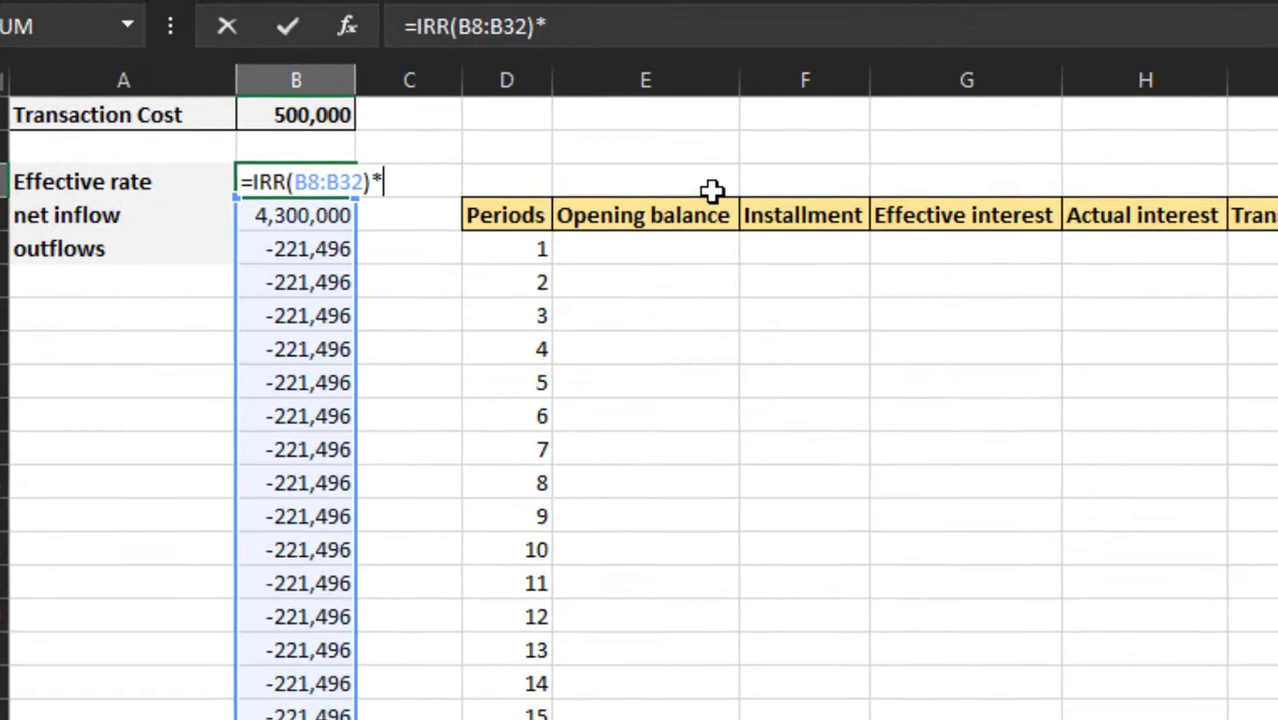
{"action": "type", "text": "12"}
{"action": "key", "text": "Return"}
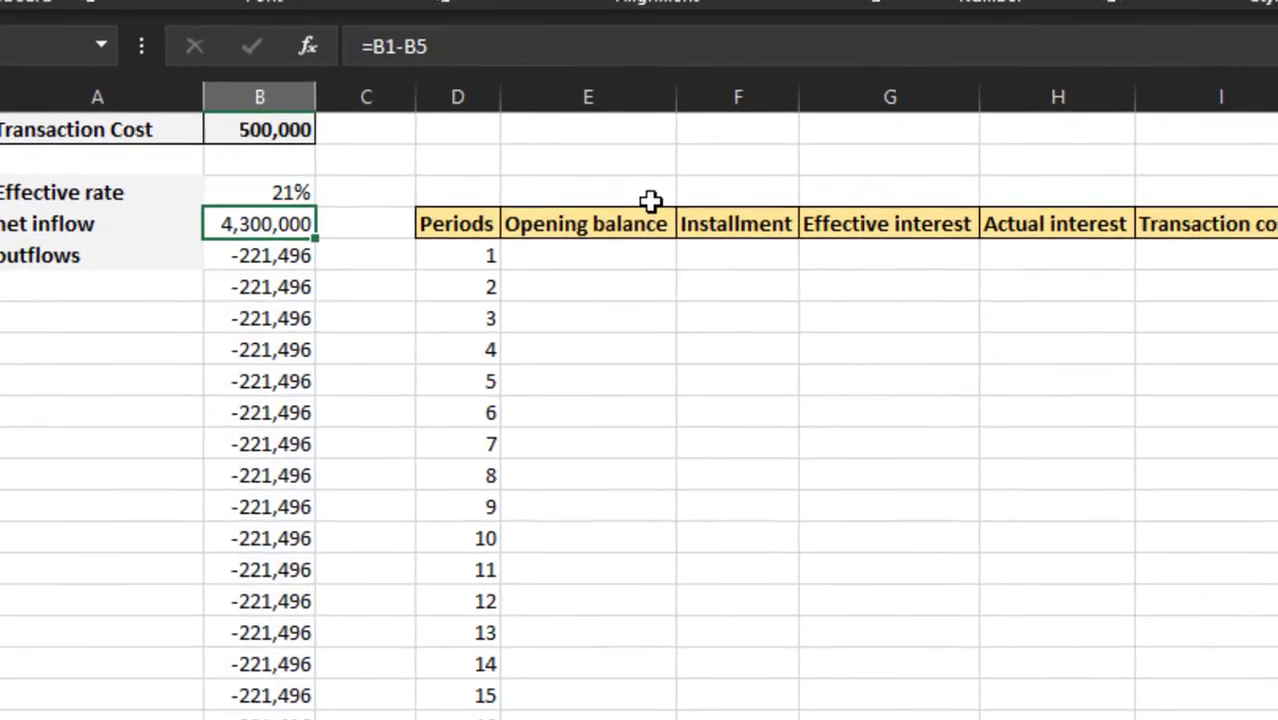
Show the effective rate to two decimals, 21.25%, in red font
{"action": "key", "text": "Up"}
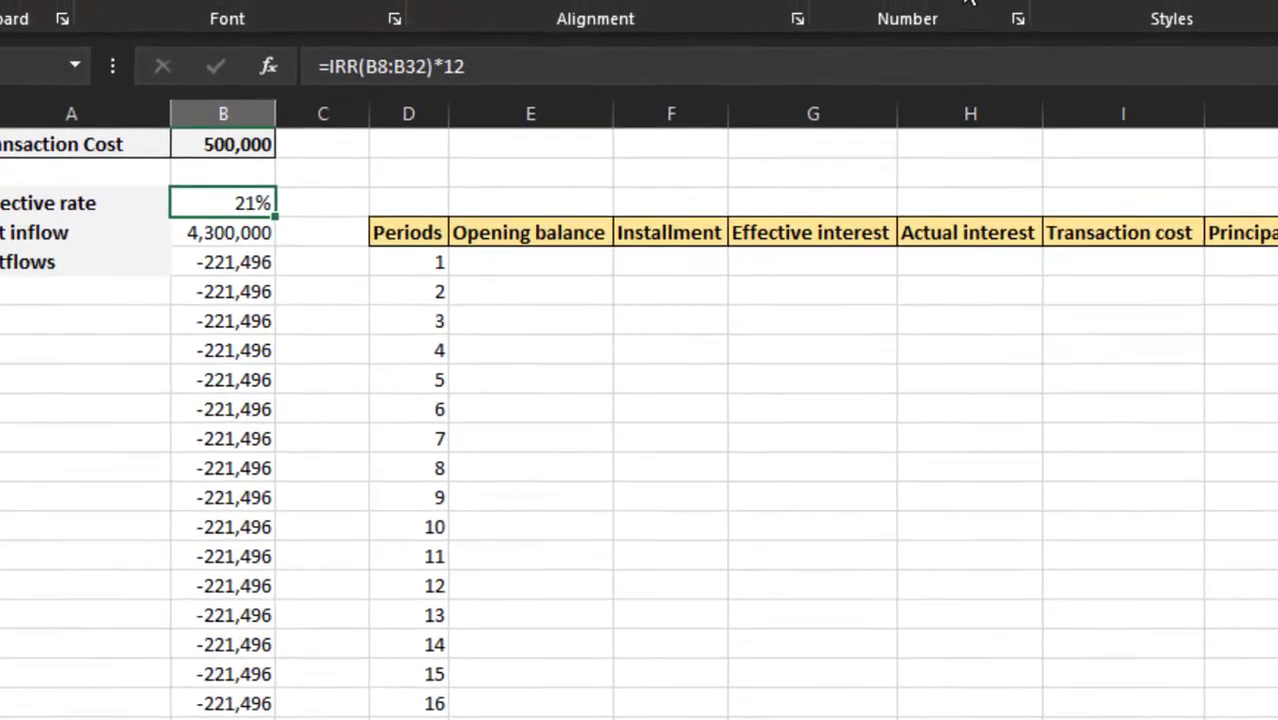
{"action": "left_click", "coordinate": [1032, 0]}
{"action": "left_click", "coordinate": [945, 3]}
{"action": "left_click", "coordinate": [312, 205]}
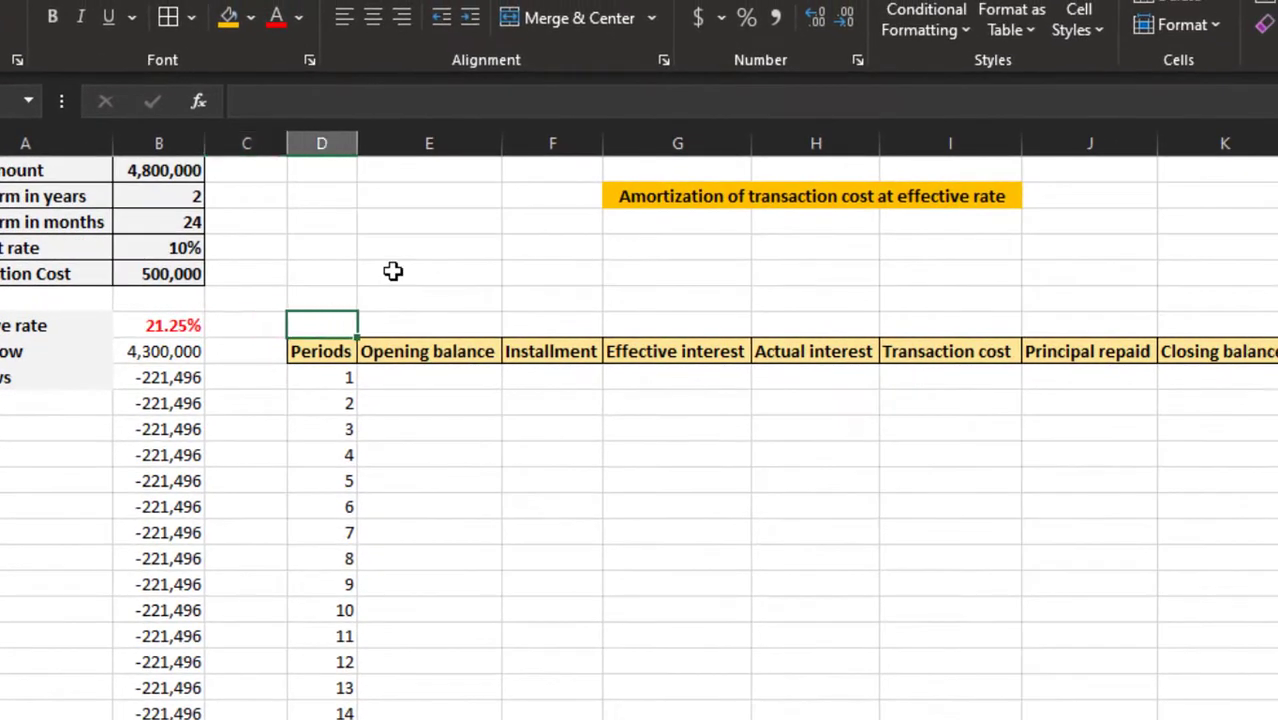
Set period 1's opening balance to the 4,300,000 net inflow in B8
{"action": "key", "text": "Right"}
{"action": "key", "text": "Down"}
{"action": "key", "text": "Down"}
{"action": "type", "text": "="}
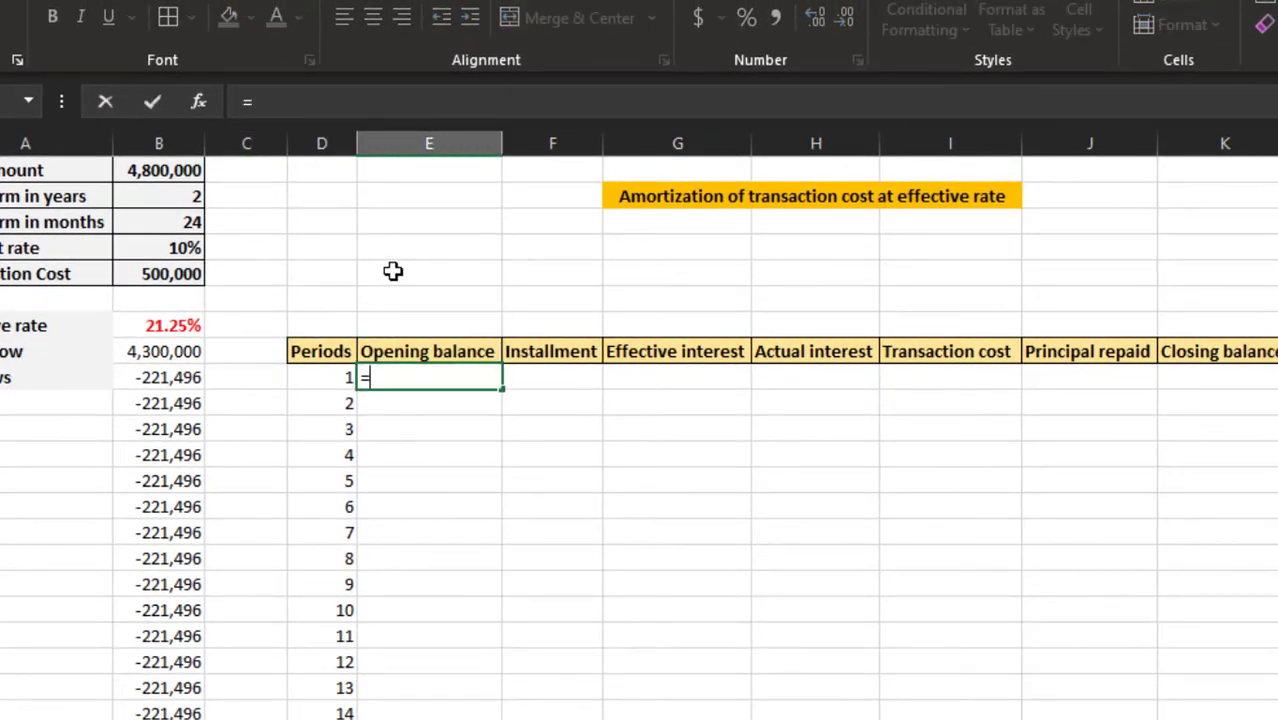
{"action": "key", "text": "Left"}
{"action": "key", "text": "Up"}
{"action": "key", "text": "Left"}
{"action": "key", "text": "Left"}
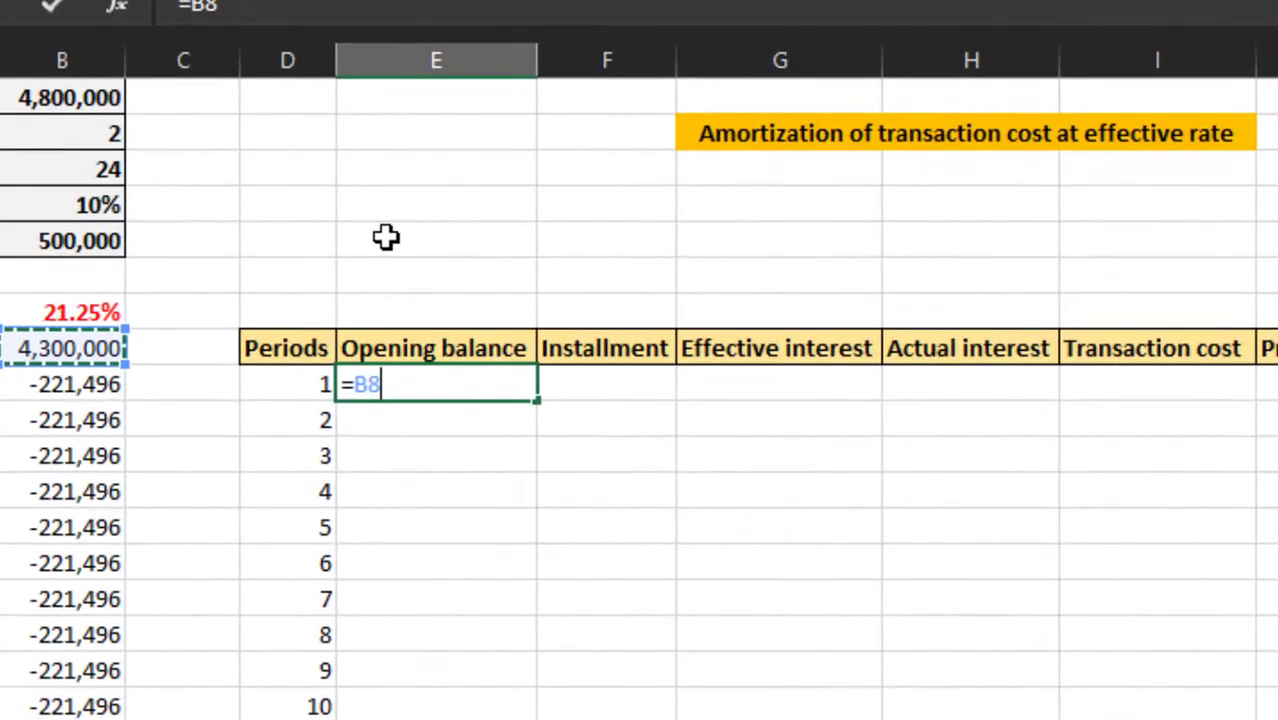
{"action": "key", "text": "Return"}
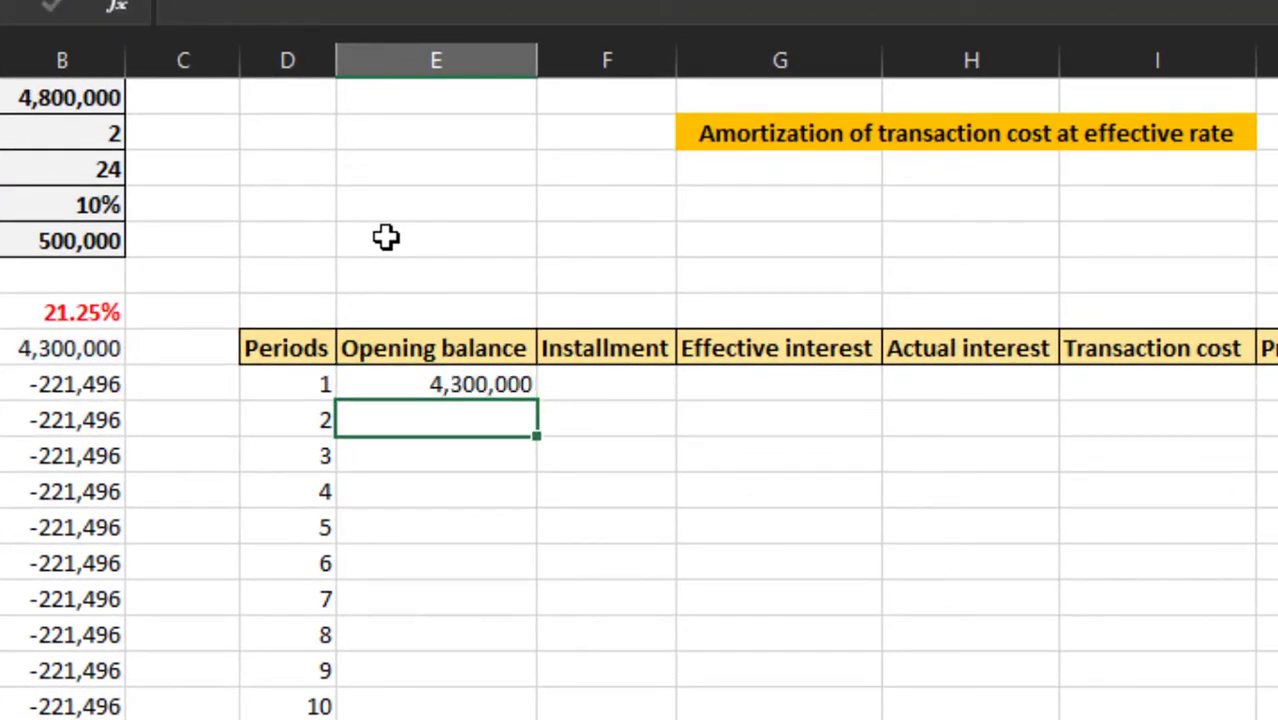
Link period 1's installment to the 221,496 payment on Sheet6
{"action": "key", "text": "Right"}
{"action": "key", "text": "Up"}
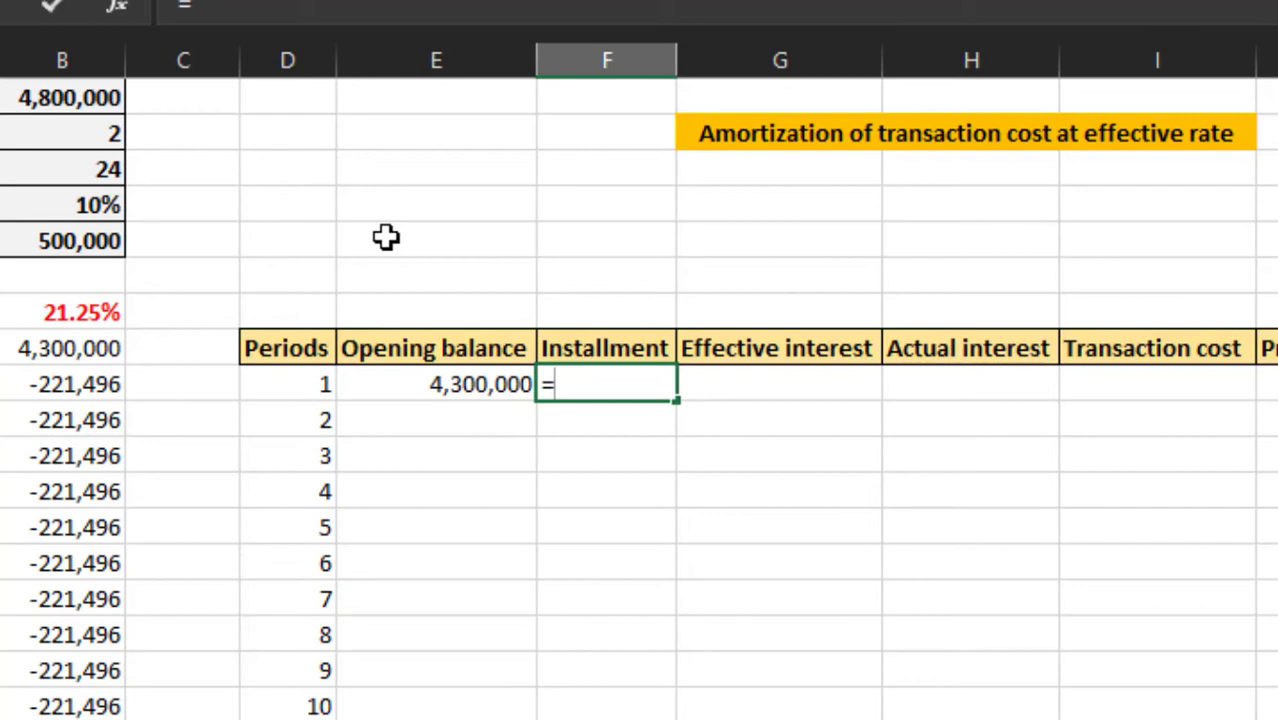
{"action": "type", "text": "="}
{"action": "key", "text": "ctrl+Page_Up"}
{"action": "left_click", "coordinate": [519, 346]}
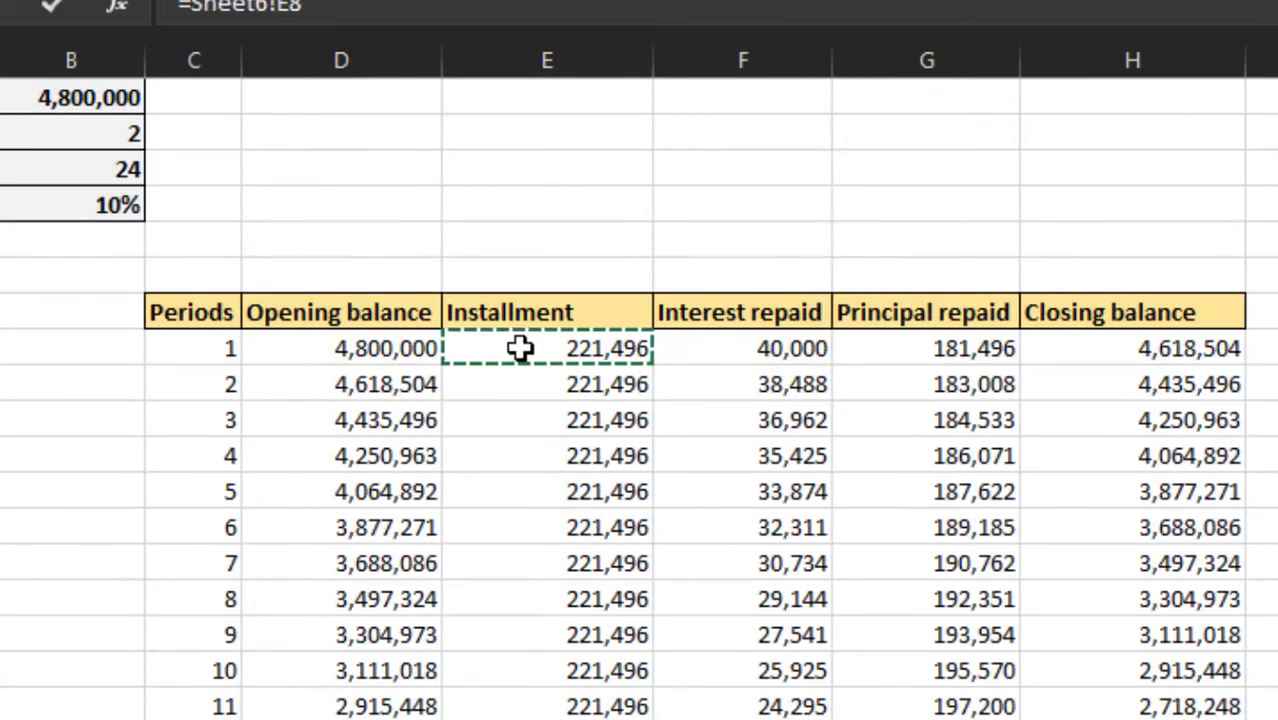
{"action": "key", "text": "Return"}
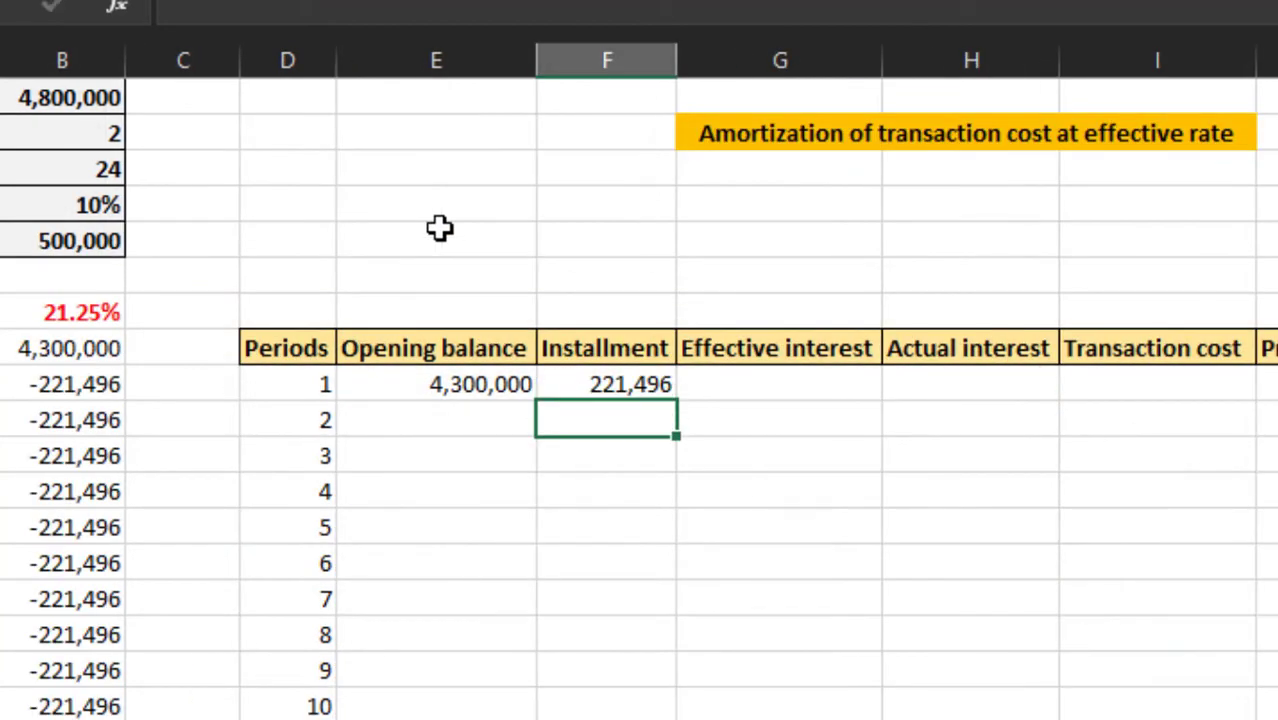
Compute period 1's effective interest as =E9*$B$7/12 and format it with thousands separators
{"action": "key", "text": "Right"}
{"action": "key", "text": "Up"}
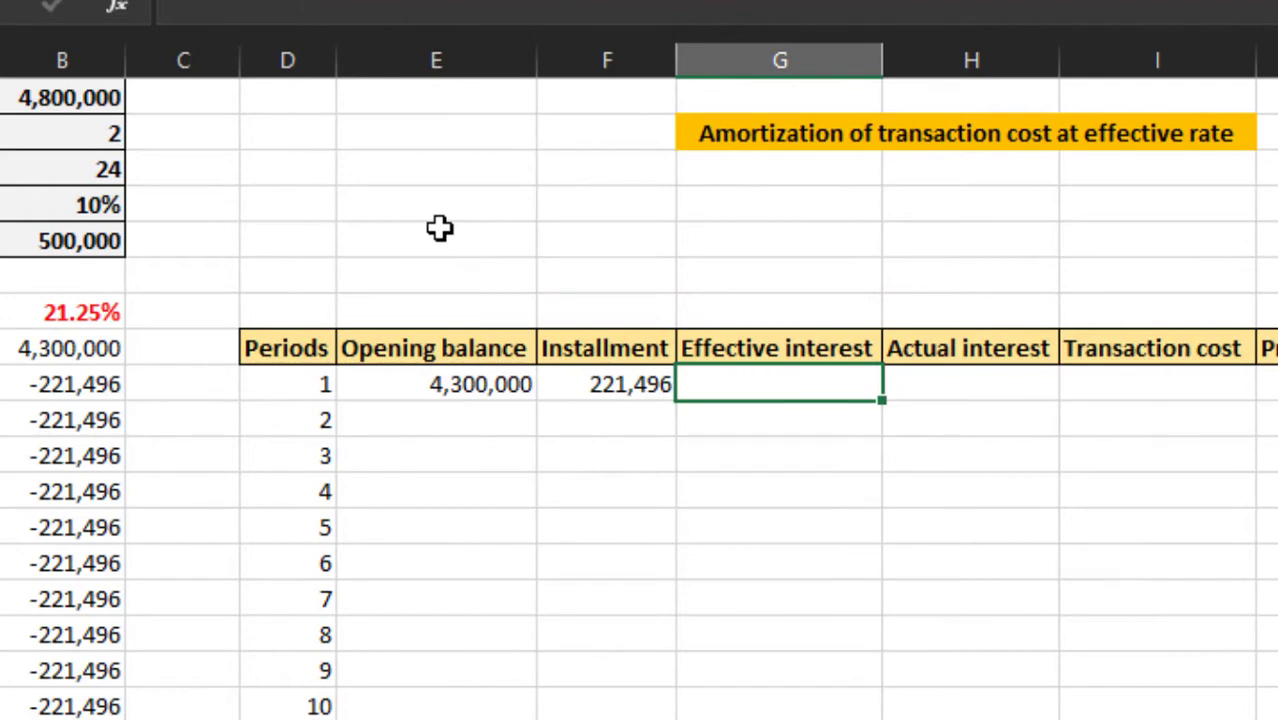
{"action": "type", "text": "="}
{"action": "key", "text": "Left"}
{"action": "key", "text": "Left"}
{"action": "type", "text": "*"}
{"action": "key", "text": "Left"}
{"action": "key", "text": "Left"}
{"action": "key", "text": "Left"}
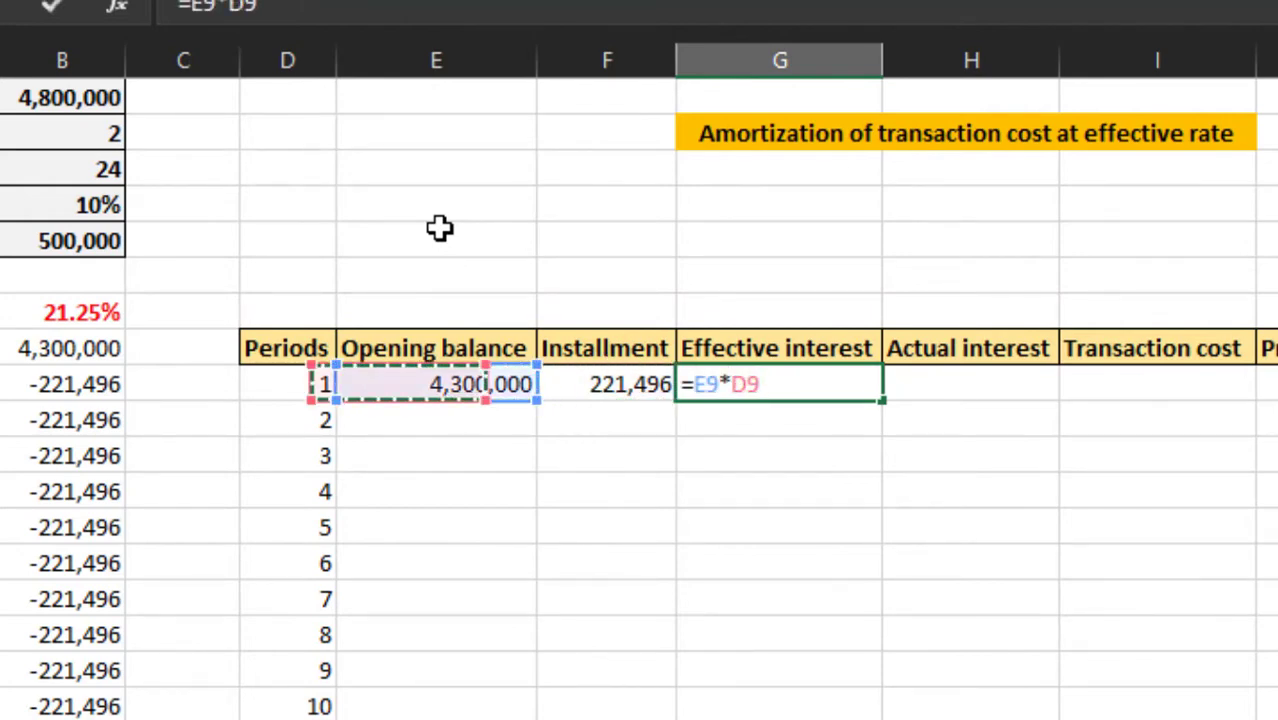
{"action": "key", "text": "Left"}
{"action": "key", "text": "Up"}
{"action": "key", "text": "Left"}
{"action": "key", "text": "Up"}
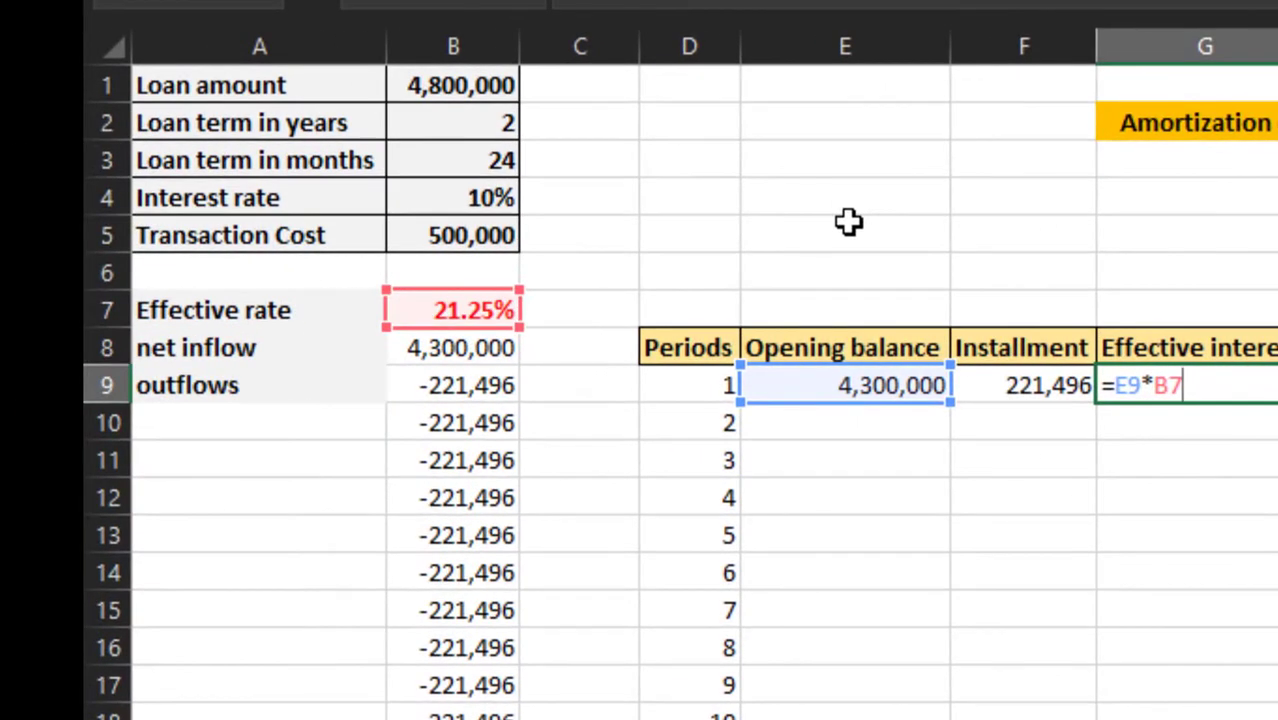
{"action": "key", "text": "F4"}
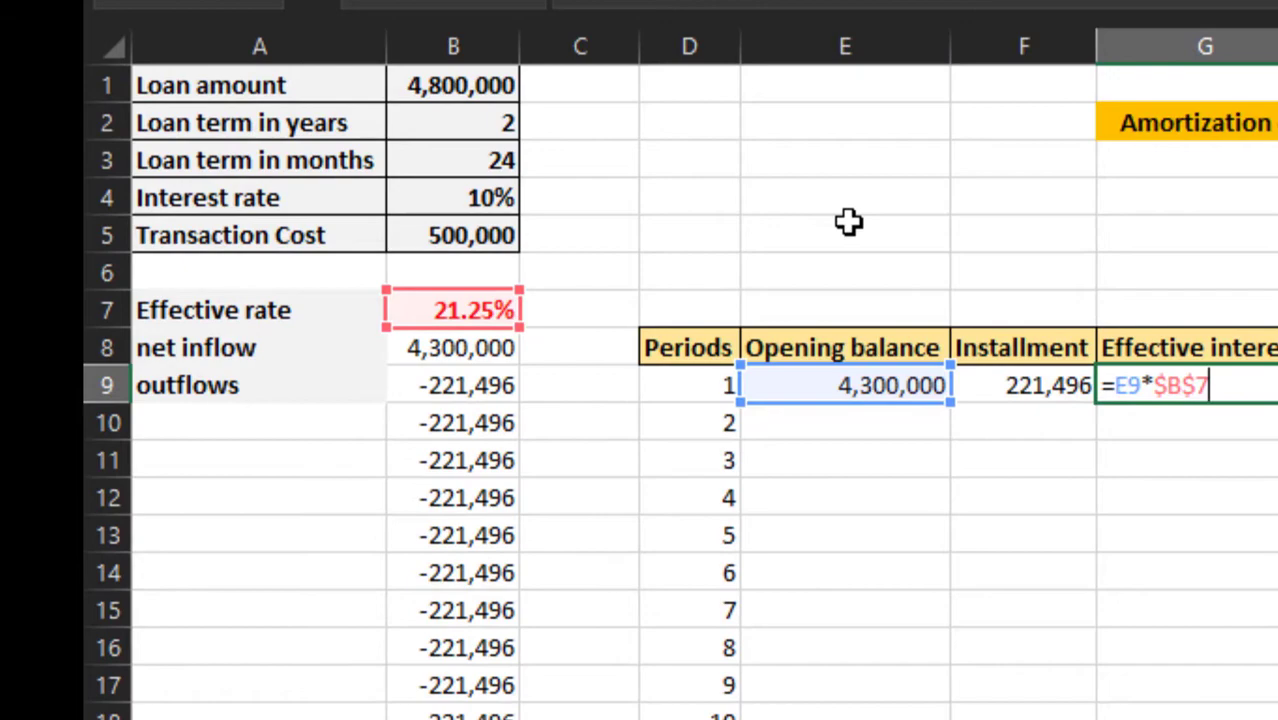
{"action": "type", "text": "/12"}
{"action": "key", "text": "Return"}
{"action": "key", "text": "Up"}
{"action": "key", "text": "ctrl+shift+1"}
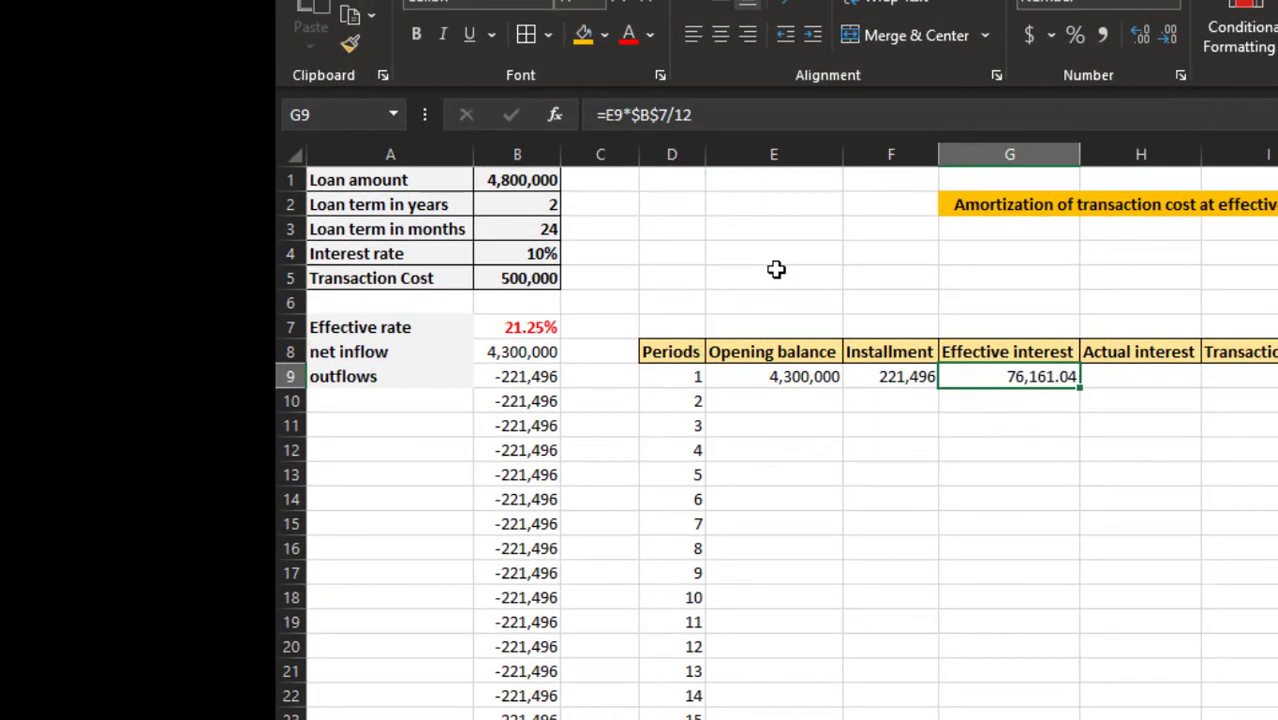
Link period 1's actual interest to the 40,000 interest repaid on the loan schedule
{"action": "key", "text": "Right"}
{"action": "type", "text": "="}
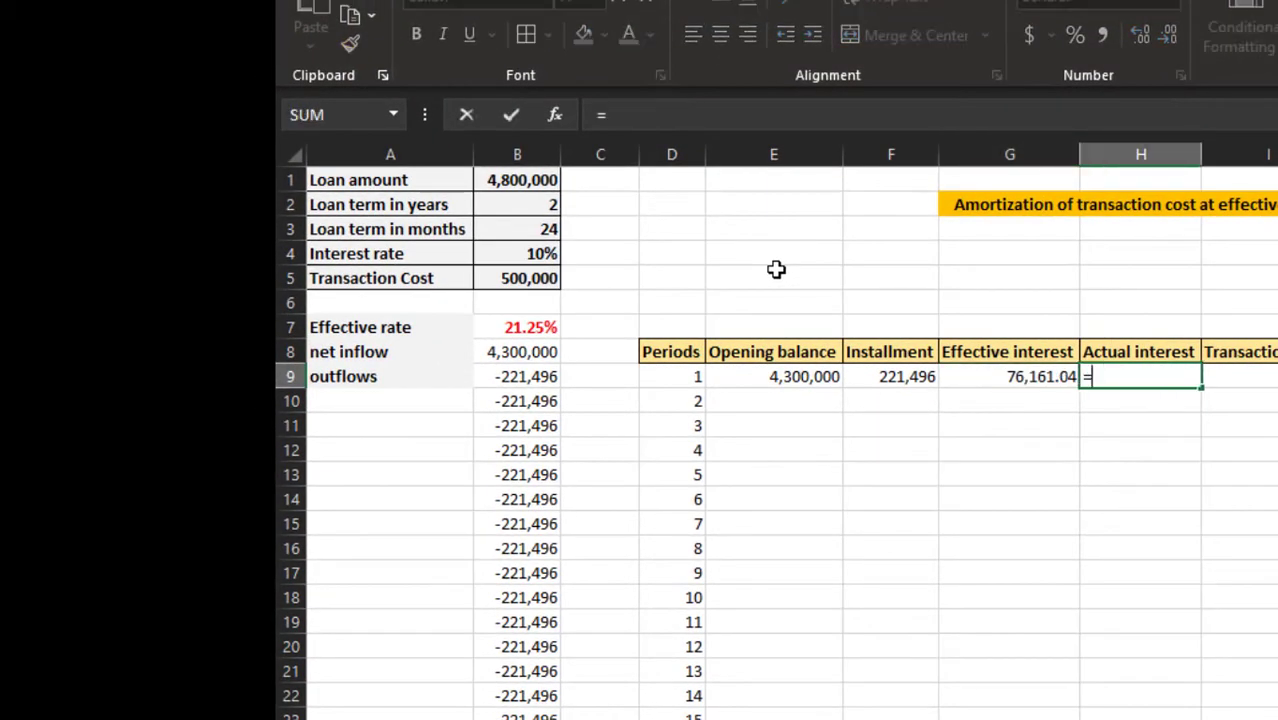
{"action": "key", "text": "ctrl+Page_Up"}
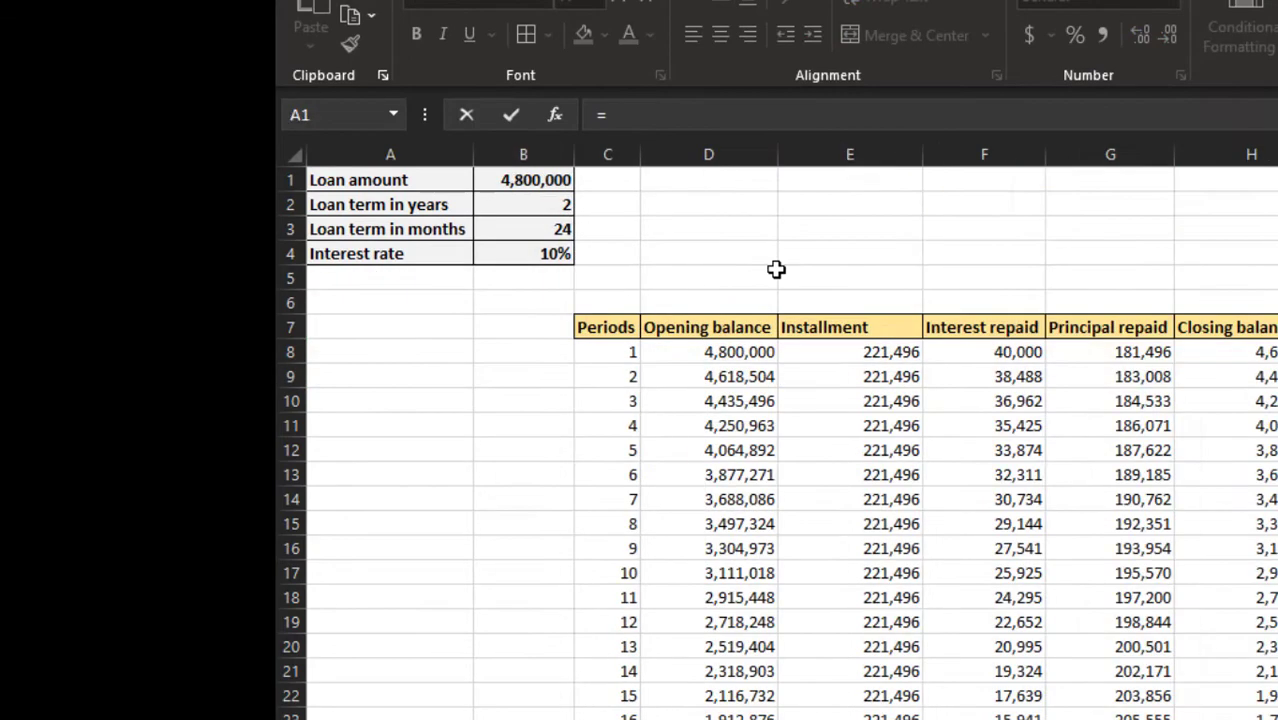
{"action": "left_click", "coordinate": [1043, 352]}
{"action": "key", "text": "Return"}
{"action": "key", "text": "Up"}
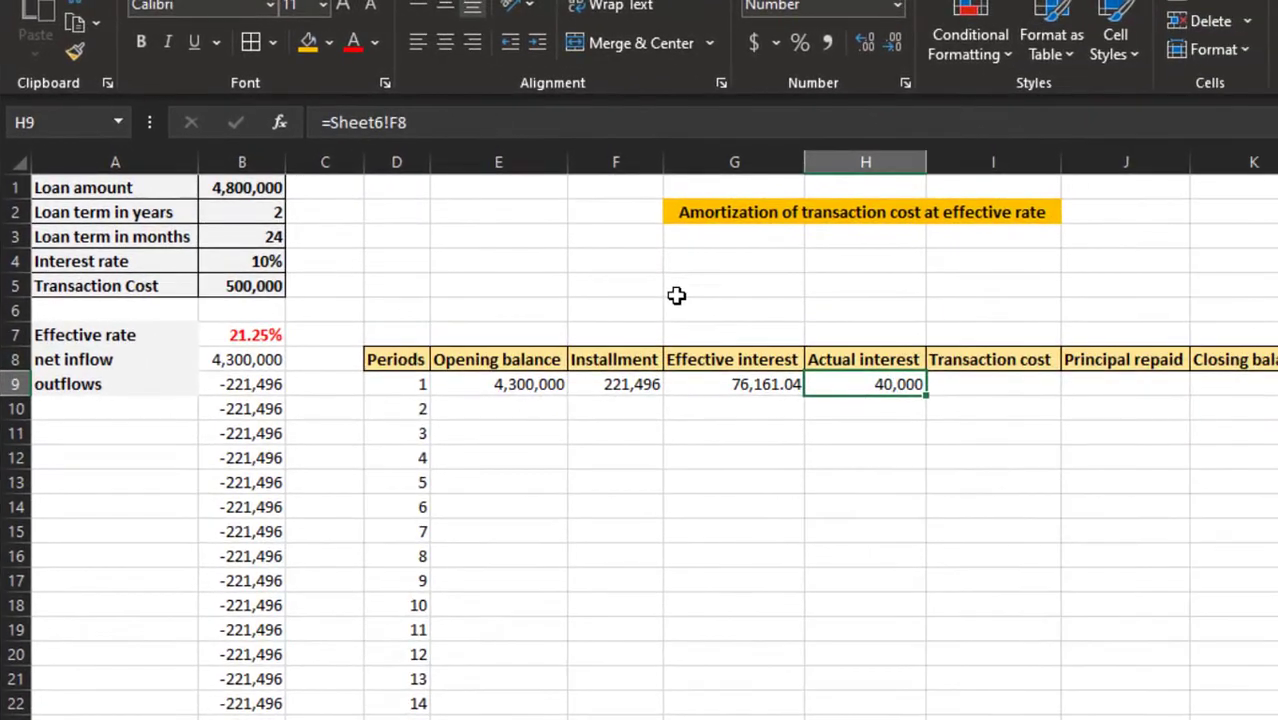
Calculate period 1's transaction cost as effective interest minus actual interest (=G9-H9)
{"action": "key", "text": "Right"}
{"action": "type", "text": "="}
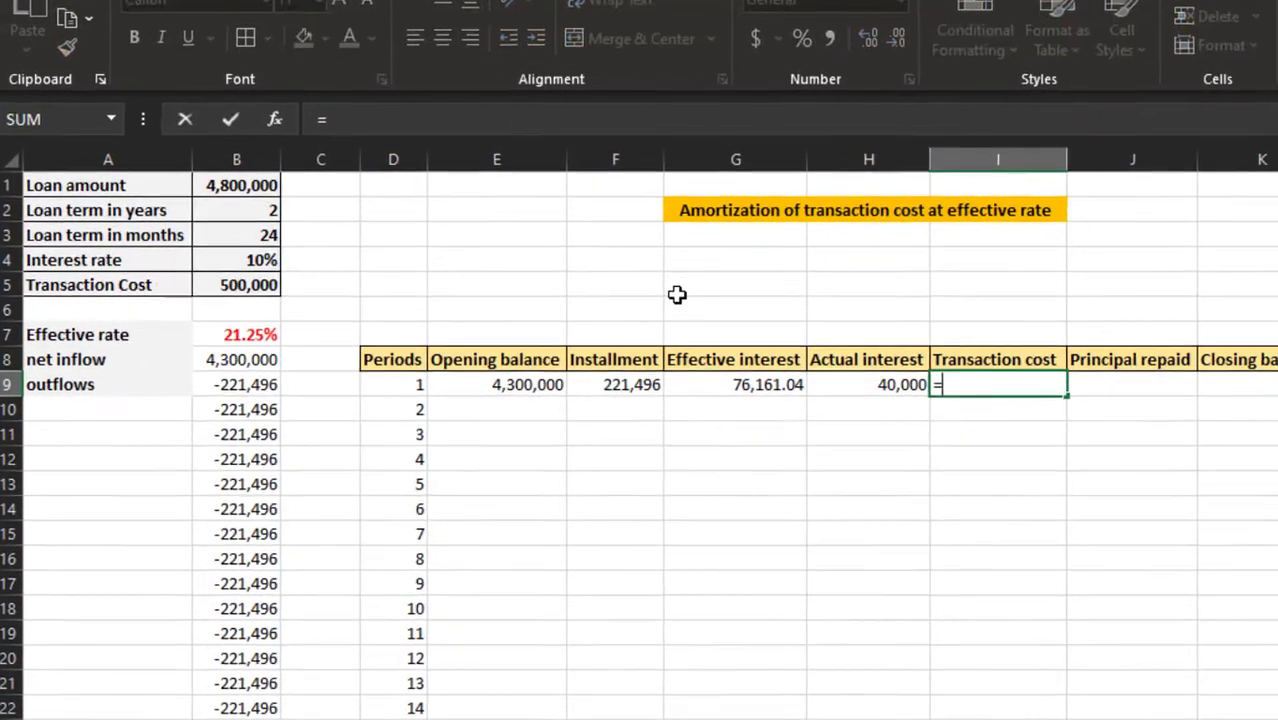
{"action": "key", "text": "Left"}
{"action": "key", "text": "Left"}
{"action": "type", "text": "-"}
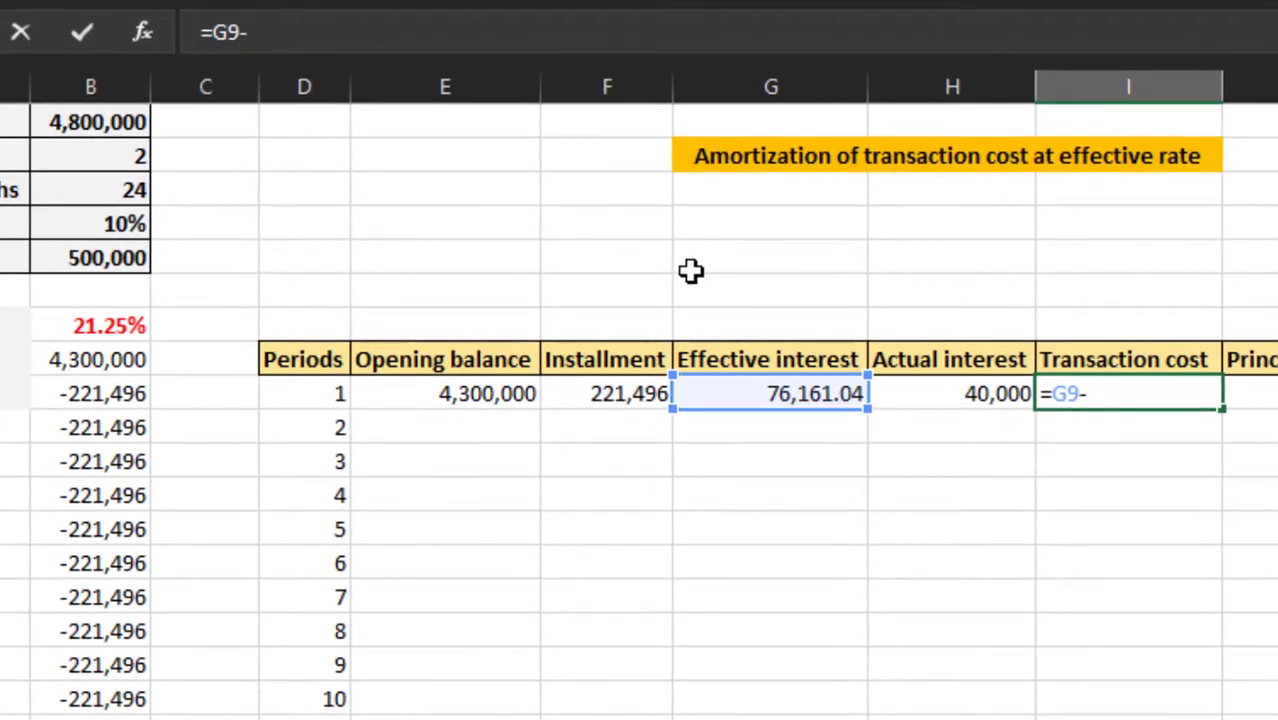
{"action": "key", "text": "Left"}
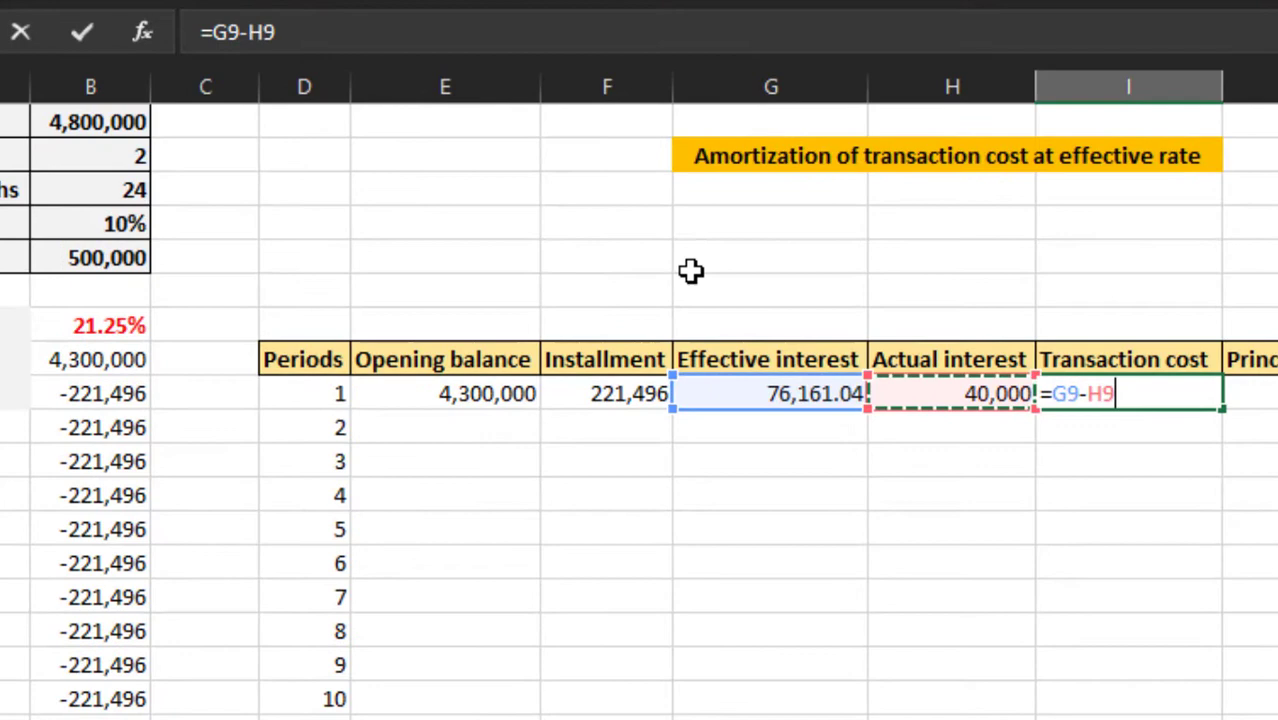
{"action": "key", "text": "Return"}
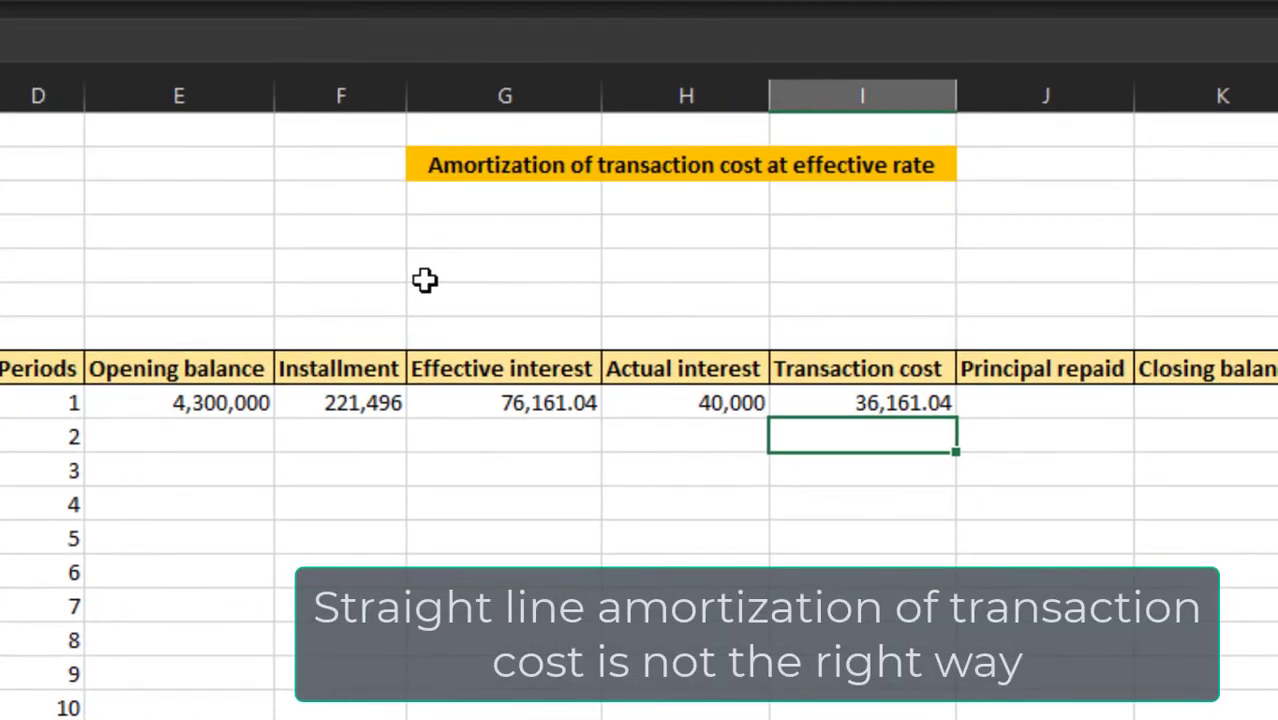
Link period 1's principal repaid to the 181,496 on the loan schedule
{"action": "key", "text": "Up"}
{"action": "key", "text": "Right"}
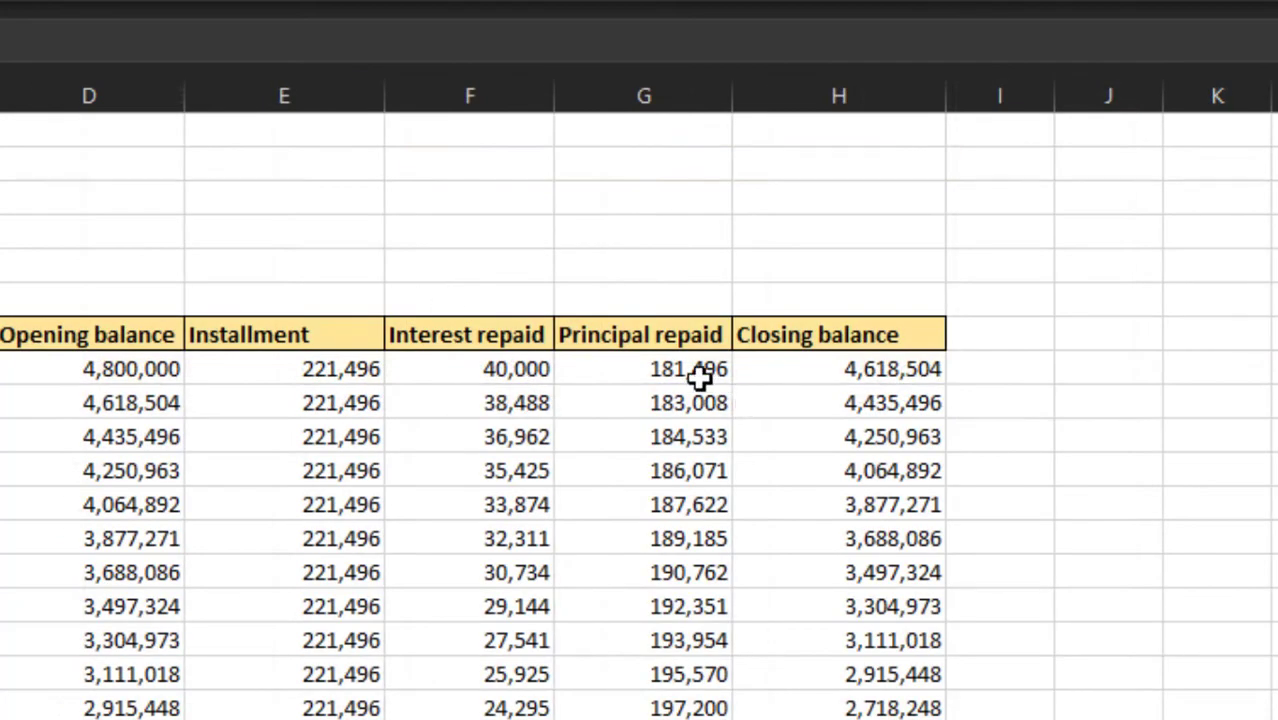
{"action": "left_click", "coordinate": [698, 376]}
{"action": "key", "text": "Return"}
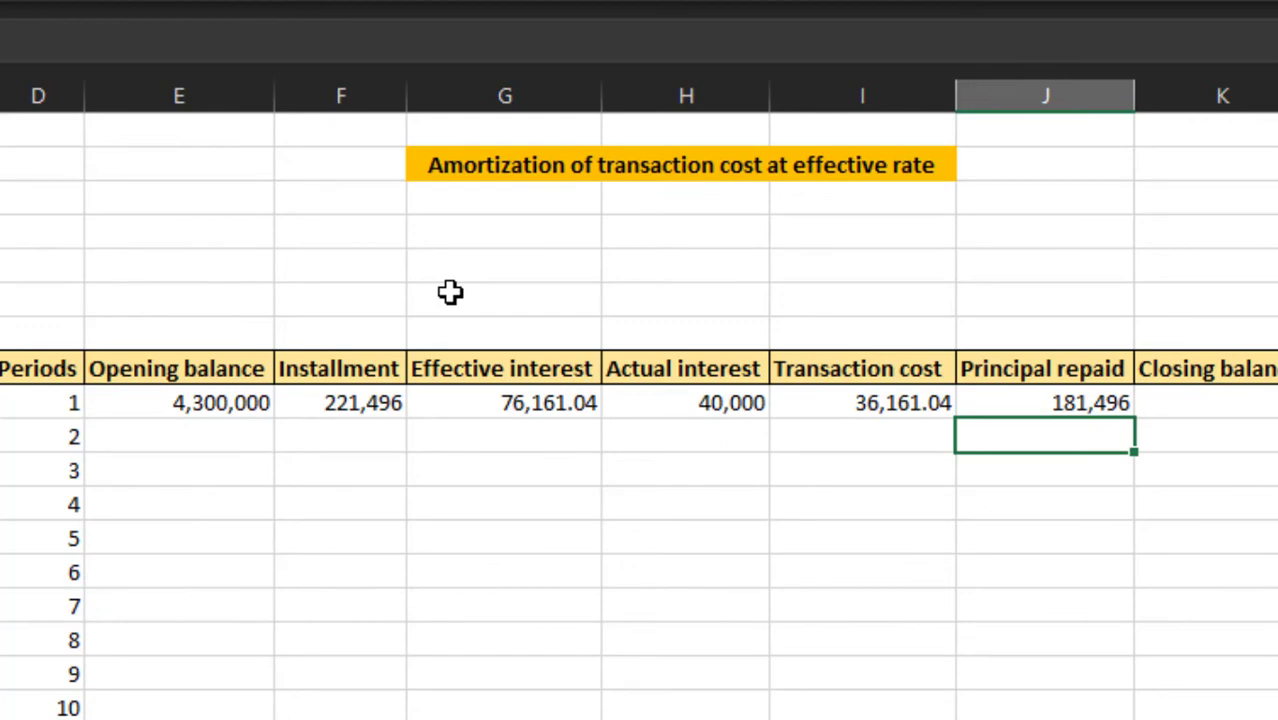
Enter period 1's closing balance as =E9-J9+I9, giving a formatted 4,154,665.39
{"action": "key", "text": "Up"}
{"action": "key", "text": "Right"}
{"action": "type", "text": "="}
{"action": "key", "text": "Left"}
{"action": "key", "text": "Left"}
{"action": "key", "text": "Left"}
{"action": "key", "text": "Left"}
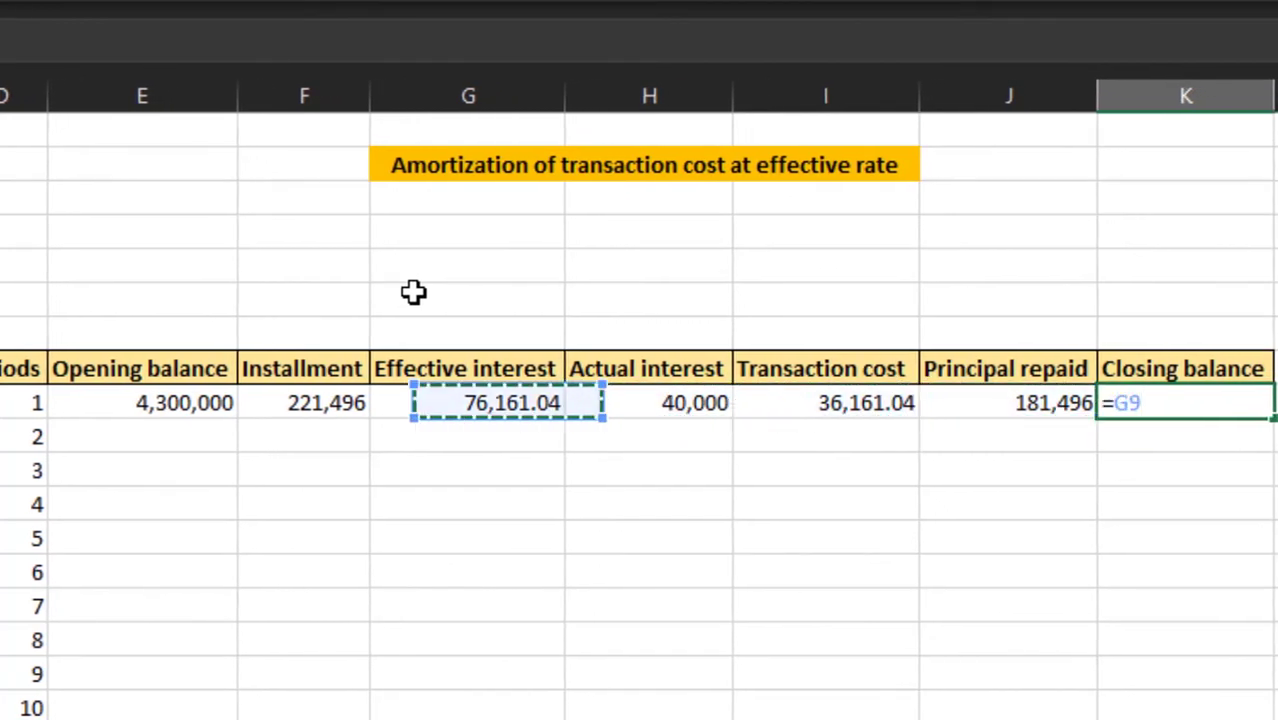
{"action": "key", "text": "Left"}
{"action": "key", "text": "Left"}
{"action": "type", "text": "-"}
{"action": "key", "text": "Left"}
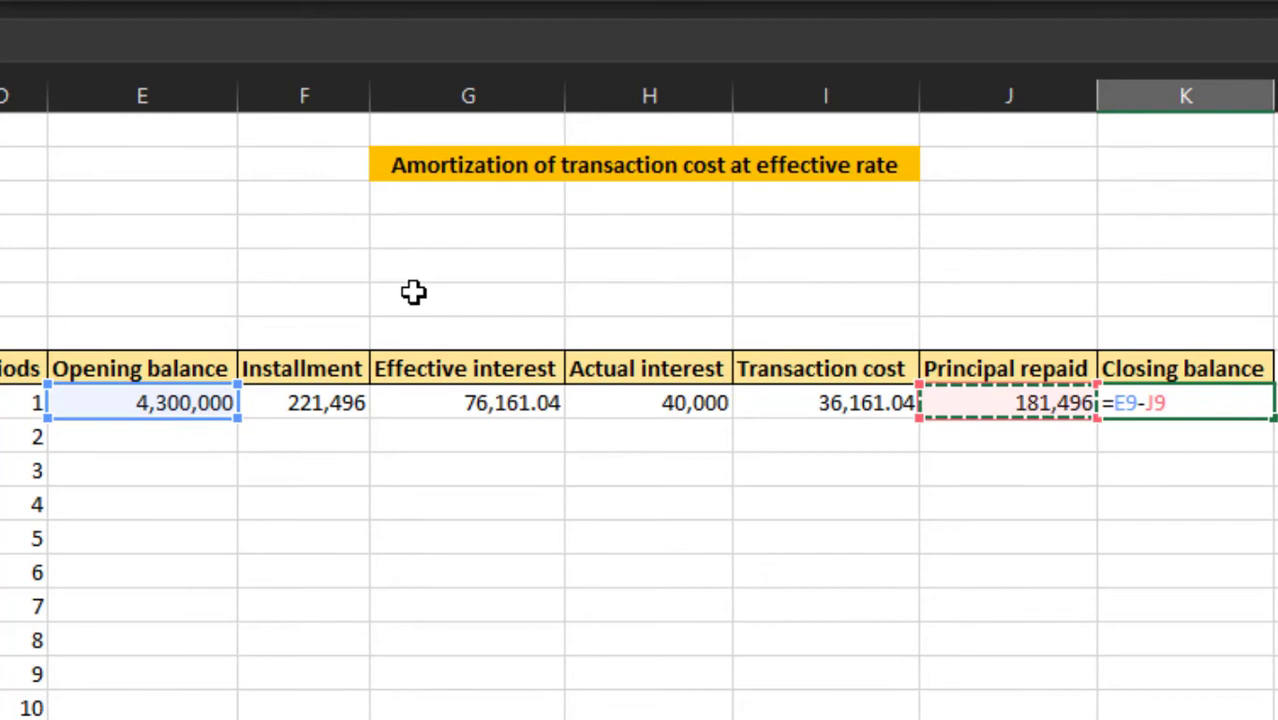
{"action": "type", "text": "+"}
{"action": "key", "text": "Left"}
{"action": "key", "text": "Left"}
{"action": "key", "text": "Return"}
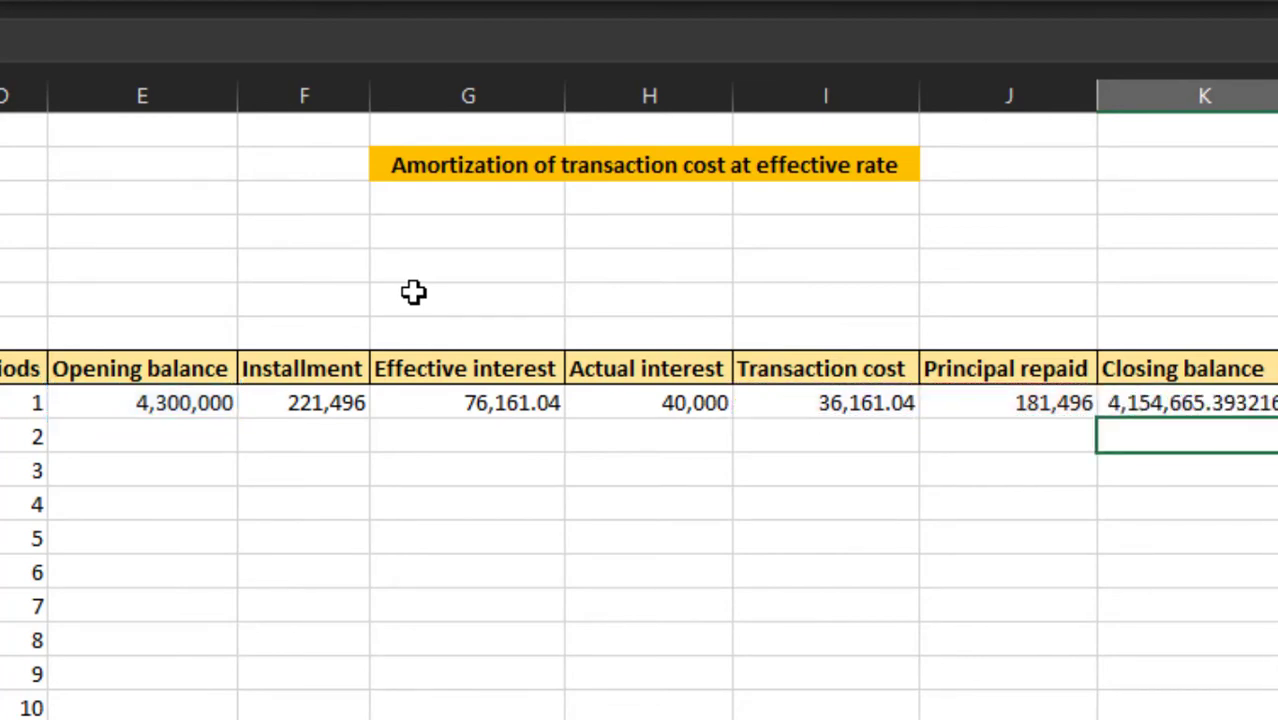
{"action": "key", "text": "Up"}
{"action": "key", "text": "ctrl+shift+1"}
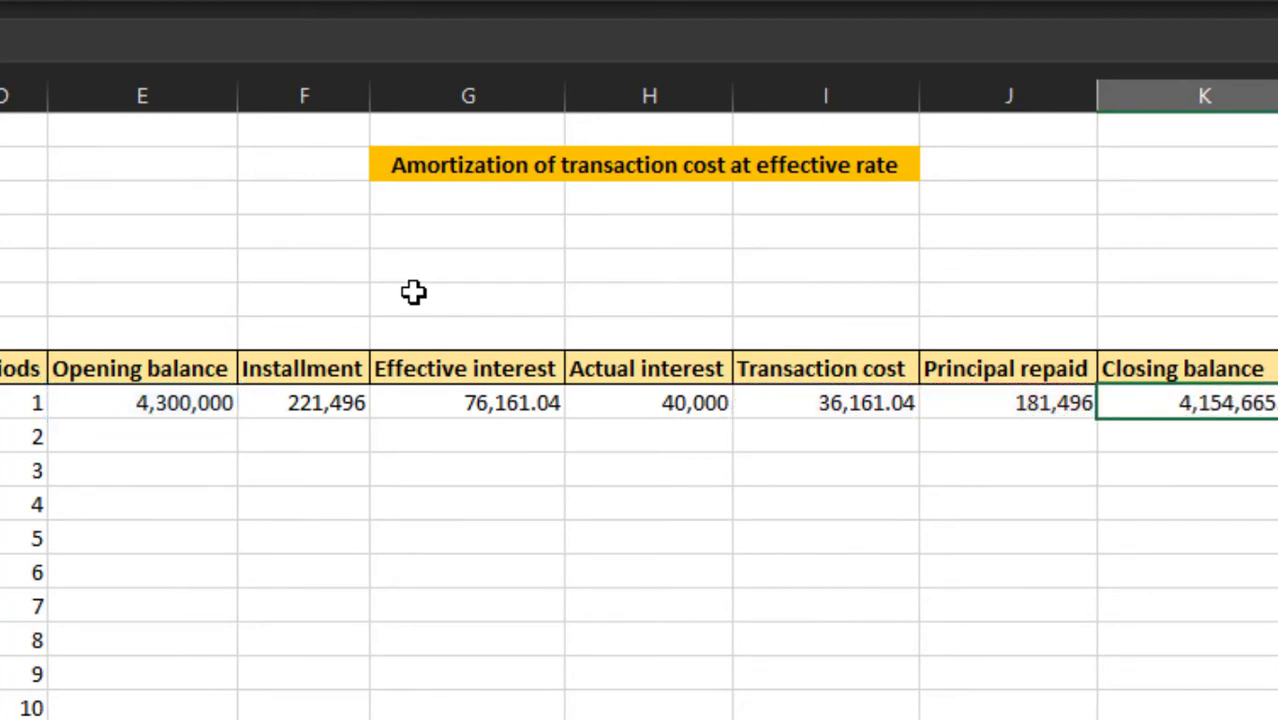
{"action": "key", "text": "Left"}
{"action": "key", "text": "Left"}
{"action": "key", "text": "Left"}
{"action": "key", "text": "Left"}
{"action": "key", "text": "Left"}
{"action": "key", "text": "Left"}
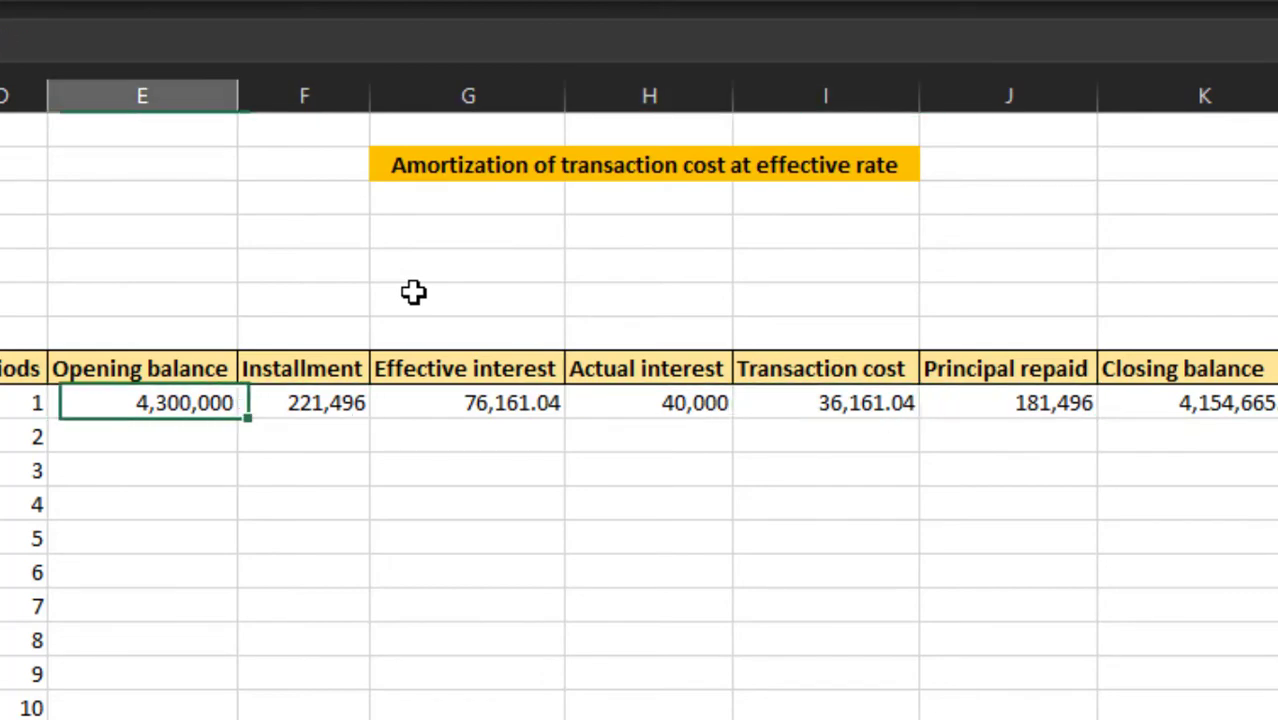
Build period 2's row: opening balance from period 1's closing, other columns filled down
{"action": "key", "text": "Down"}
{"action": "type", "text": "="}
{"action": "key", "text": "Right"}
{"action": "key", "text": "Right"}
{"action": "key", "text": "Right"}
{"action": "key", "text": "Right"}
{"action": "key", "text": "Right"}
{"action": "key", "text": "Right"}
{"action": "key", "text": "Up"}
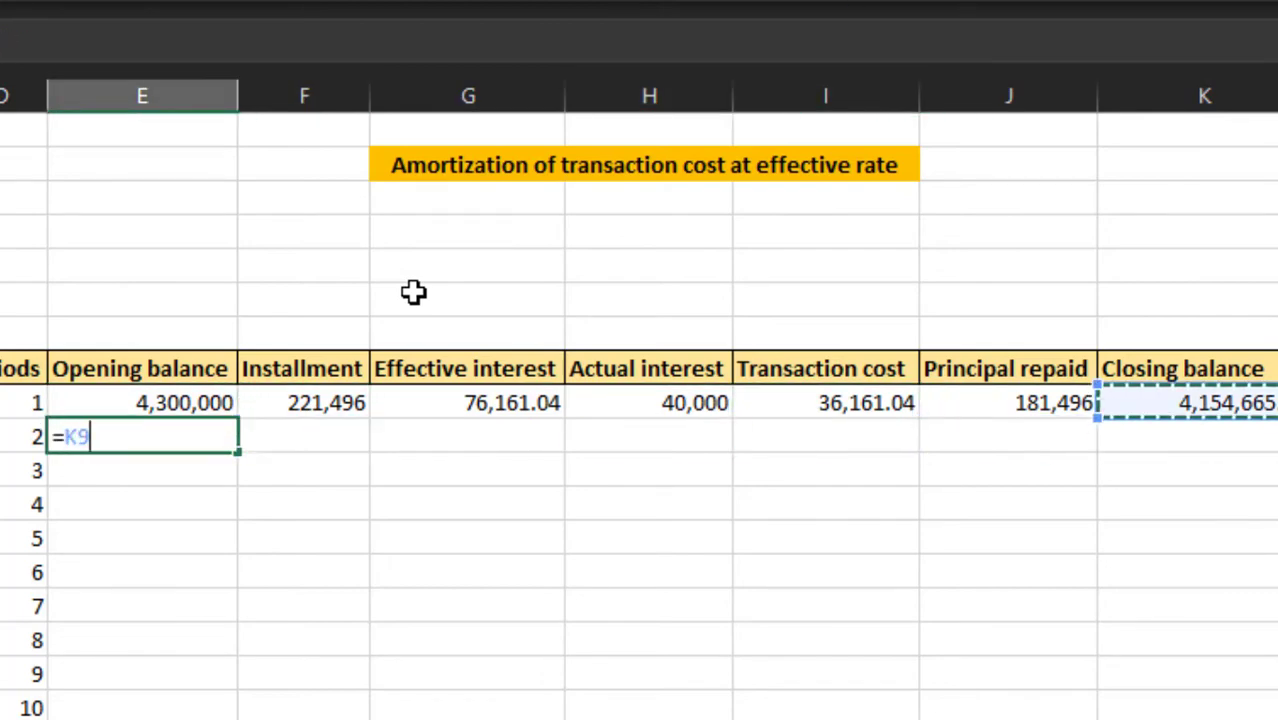
{"action": "key", "text": "Return"}
{"action": "key", "text": "Right"}
{"action": "key", "text": "Up"}
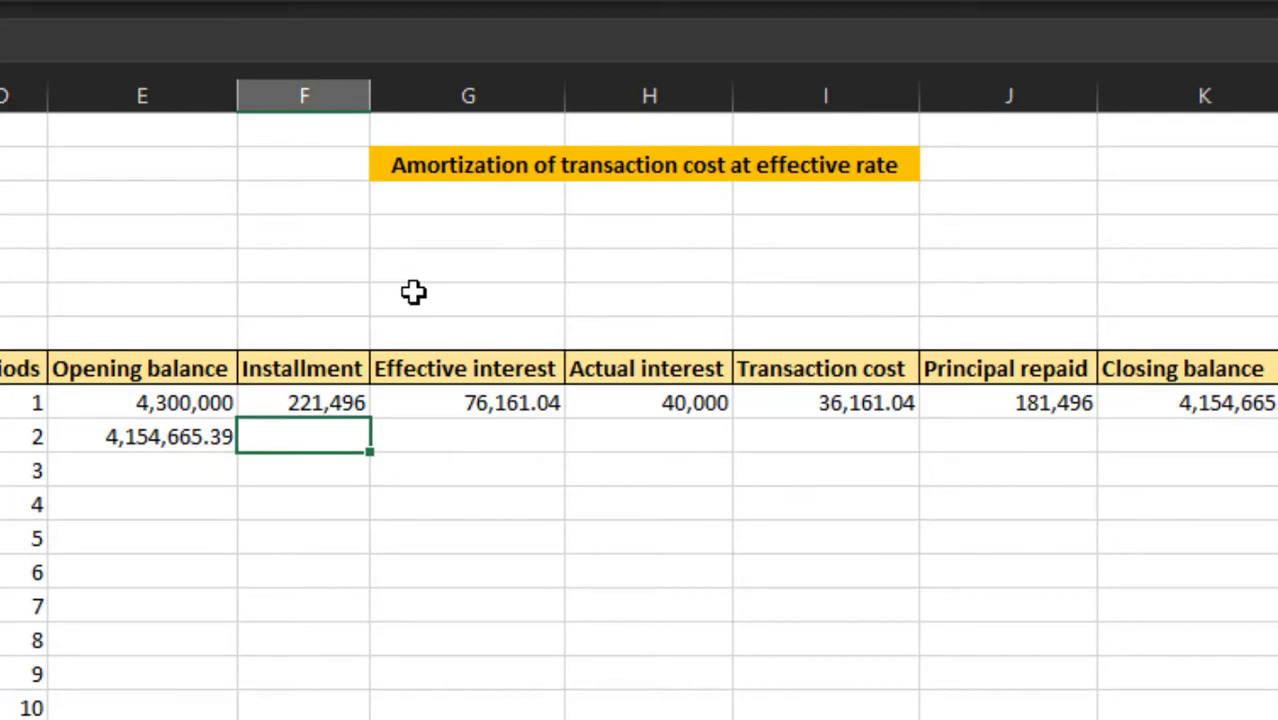
{"action": "key", "text": "ctrl+d"}
{"action": "key", "text": "Right"}
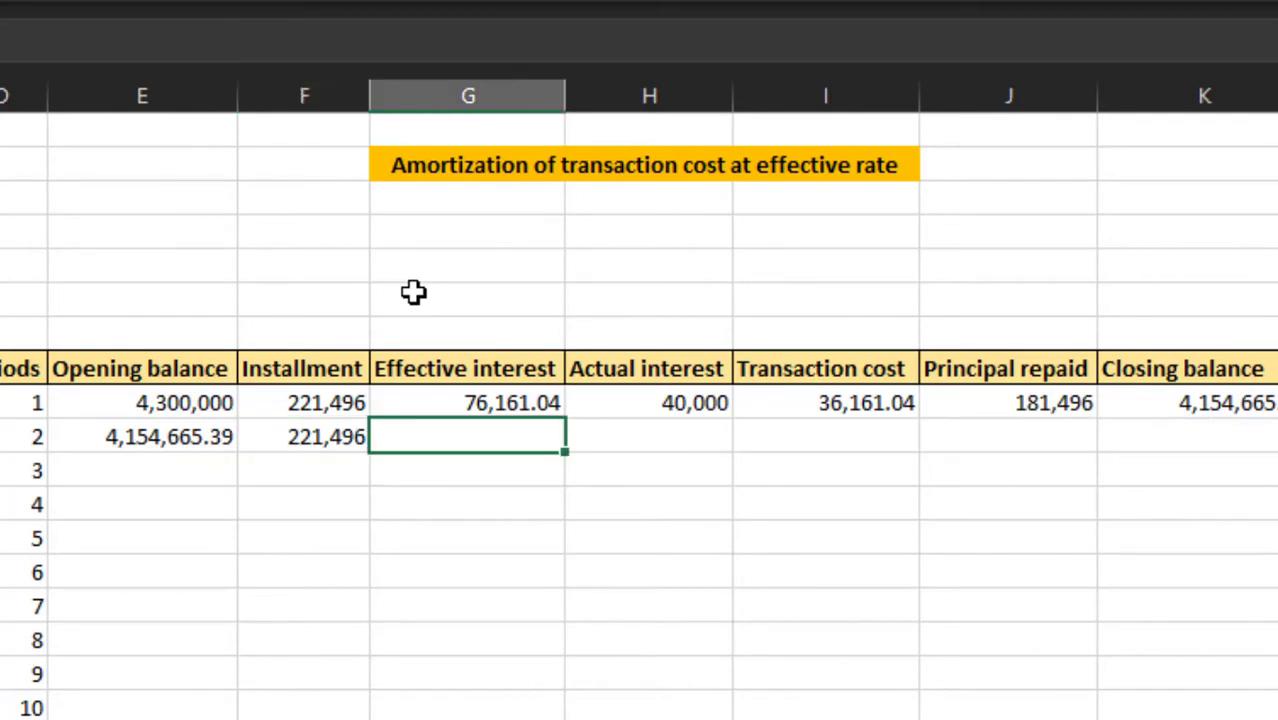
{"action": "key", "text": "shift+Right"}
{"action": "key", "text": "shift+Right"}
{"action": "key", "text": "shift+Right"}
{"action": "key", "text": "shift+Right"}
{"action": "key", "text": "ctrl+d"}
Copy period 2's formulas and paste them down through periods 3 to 24
{"action": "key", "text": "Left"}
{"action": "key", "text": "Left"}
{"action": "key", "text": "shift+ctrl+Right"}
{"action": "key", "text": "ctrl+c"}
{"action": "key", "text": "Down"}
{"action": "key", "text": "shift+ctrl+Down"}
{"action": "key", "text": "ctrl+v"}
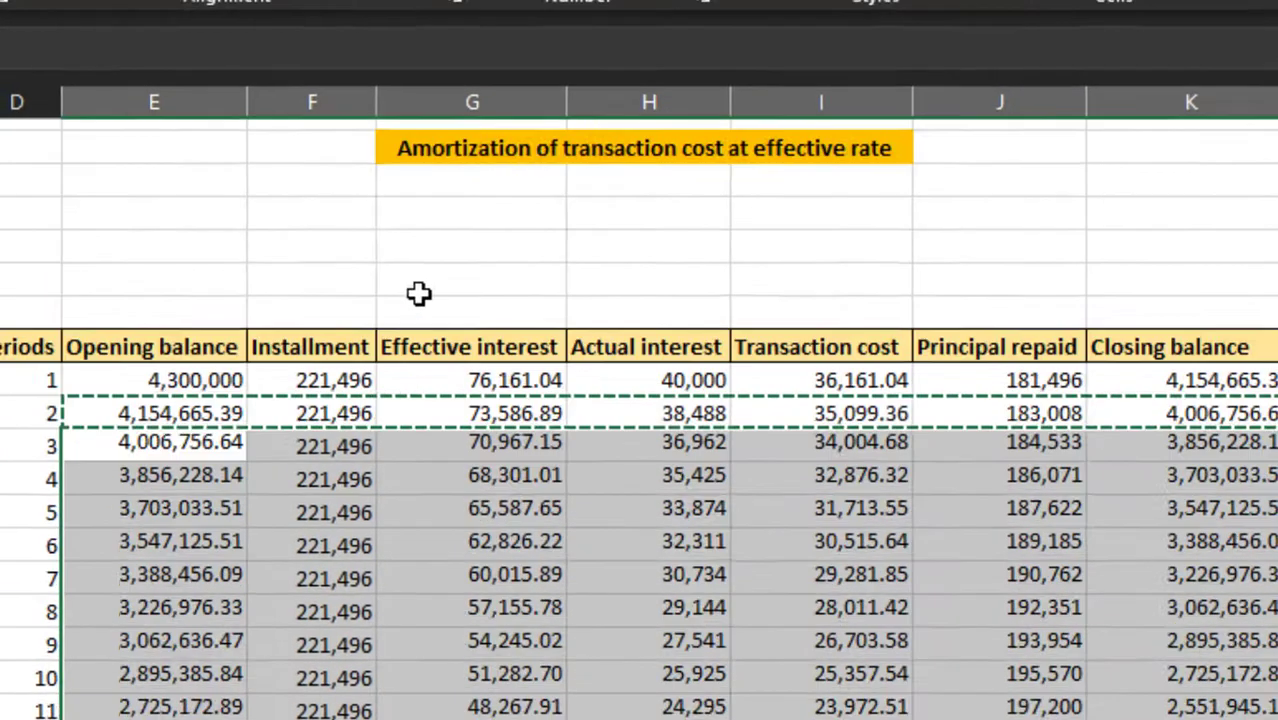
Verify period 24 closes at 0.00 and inspect period 3's effective interest formula
{"action": "key", "text": "Down"}
{"action": "key", "text": "ctrl+Down"}
{"action": "key", "text": "Down"}
{"action": "key", "text": "Down"}
{"action": "key", "text": "Down"}
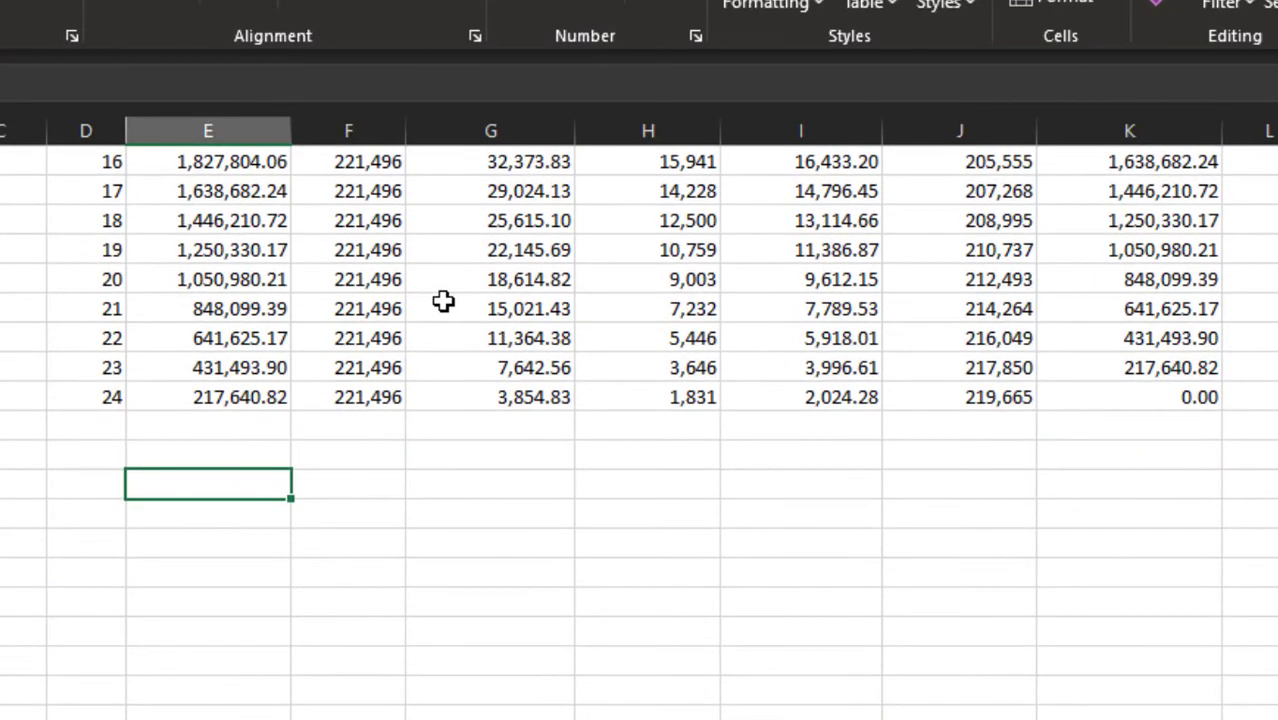
{"action": "key", "text": "Up"}
{"action": "key", "text": "Up"}
{"action": "key", "text": "Up"}
{"action": "key", "text": "Right"}
{"action": "key", "text": "ctrl+Right"}
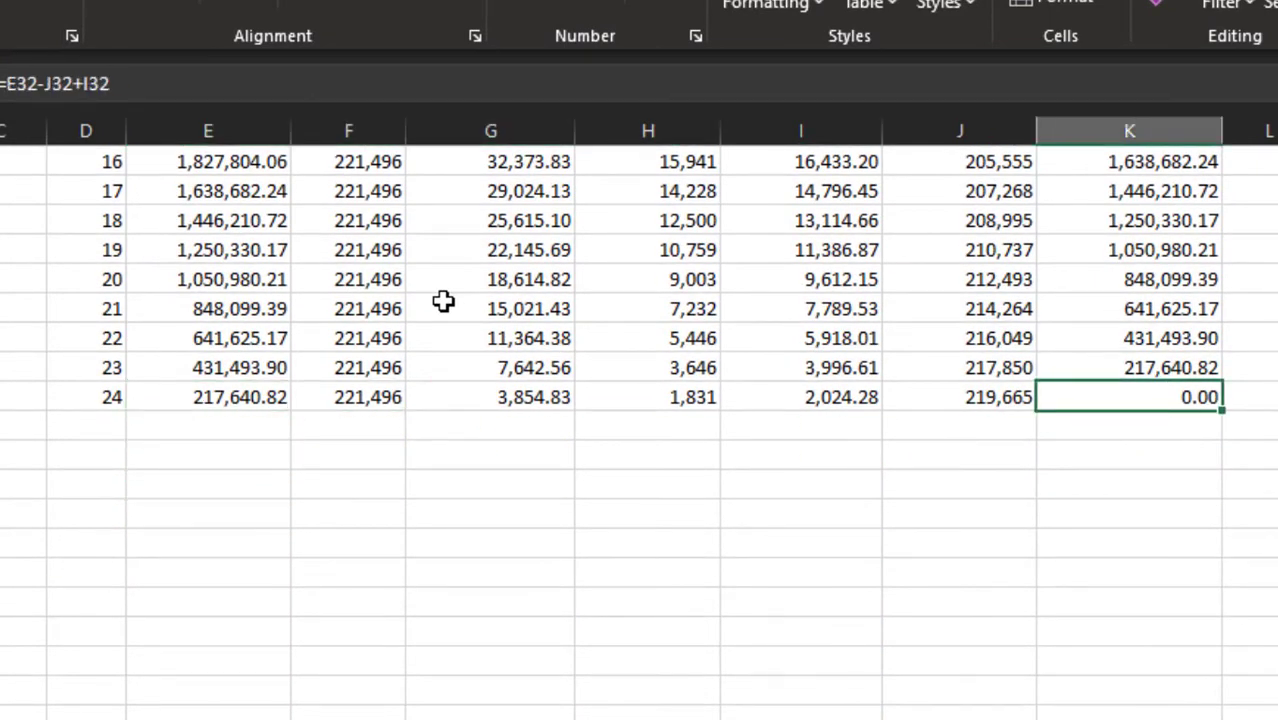
{"action": "key", "text": "ctrl+Up"}
{"action": "key", "text": "Down"}
{"action": "left_click", "coordinate": [481, 452]}
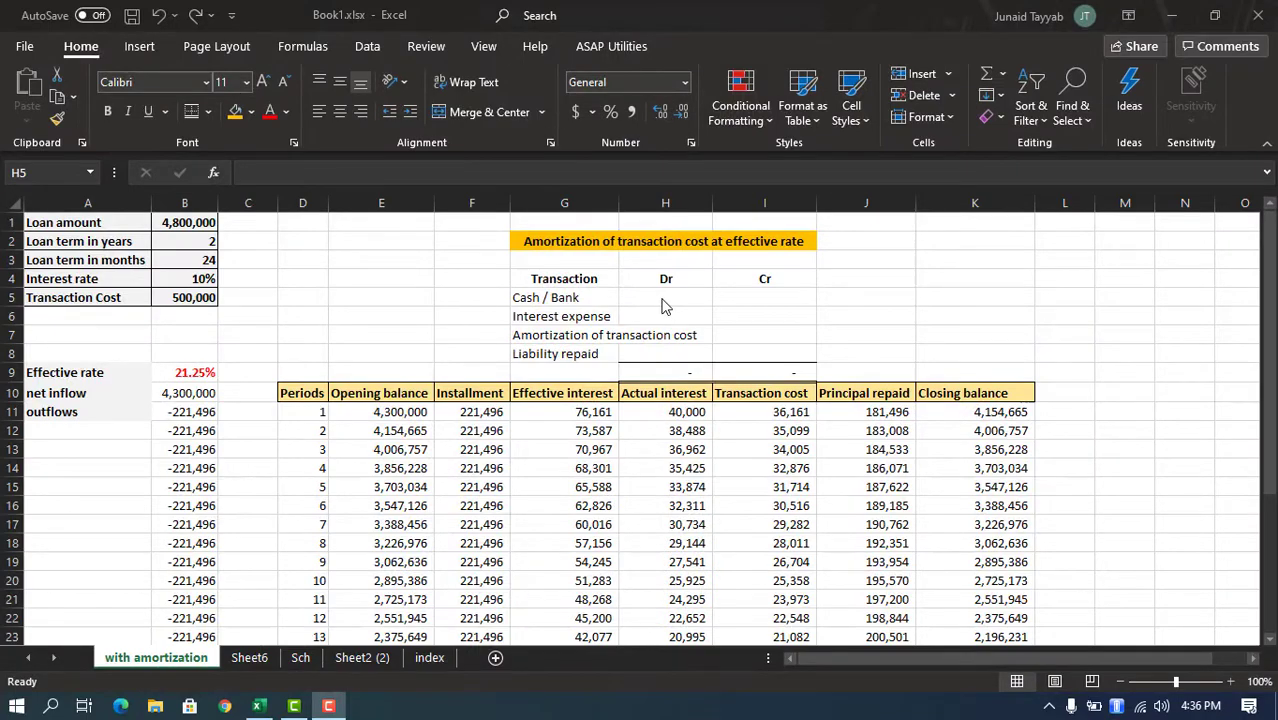
Credit Cash / Bank 221,496 and debit Interest expense 76,161 from period 1's figures
{"action": "left_click", "coordinate": [515, 298]}
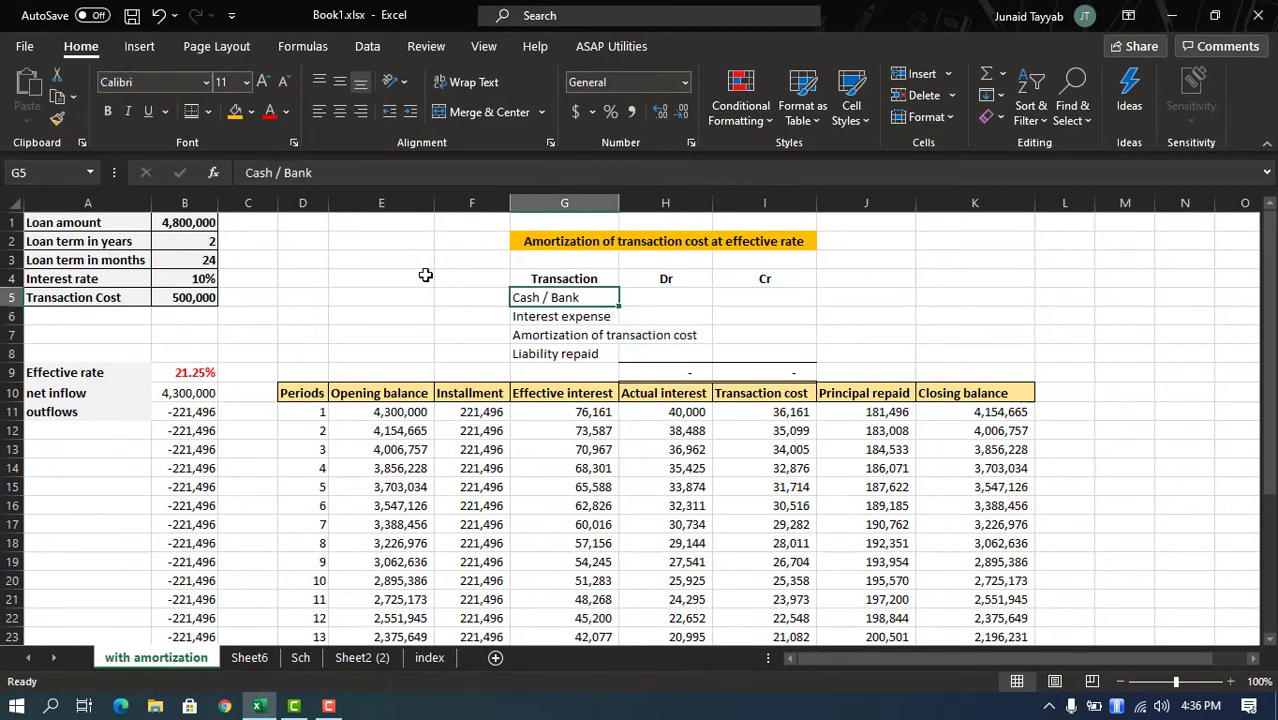
{"action": "key", "text": "Right"}
{"action": "key", "text": "Right"}
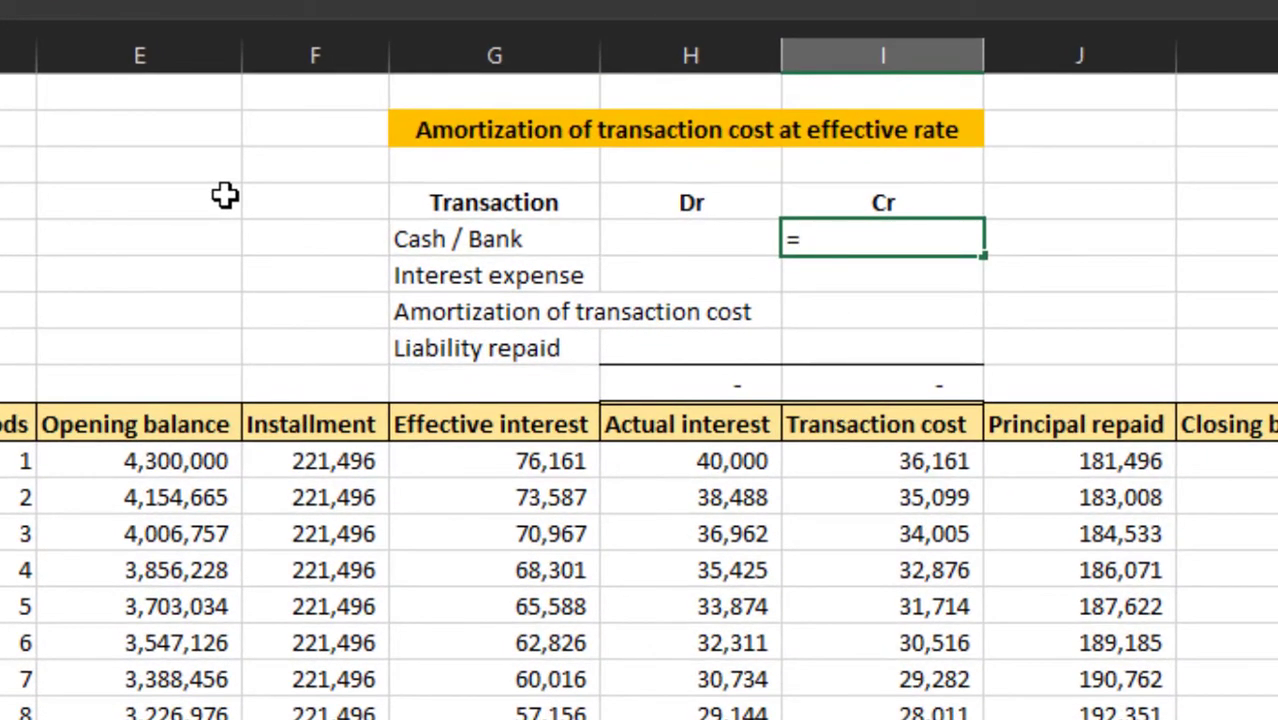
{"action": "type", "text": "="}
{"action": "left_click", "coordinate": [335, 463]}
{"action": "key", "text": "Return"}
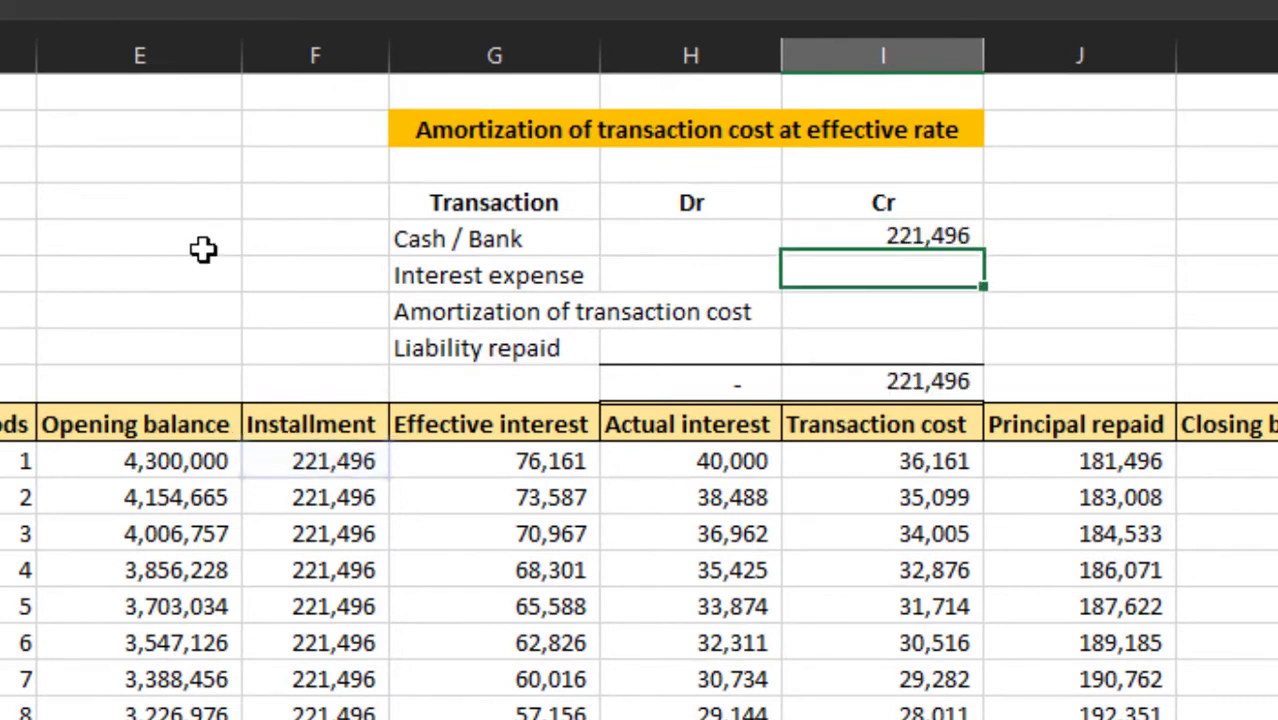
{"action": "key", "text": "Left"}
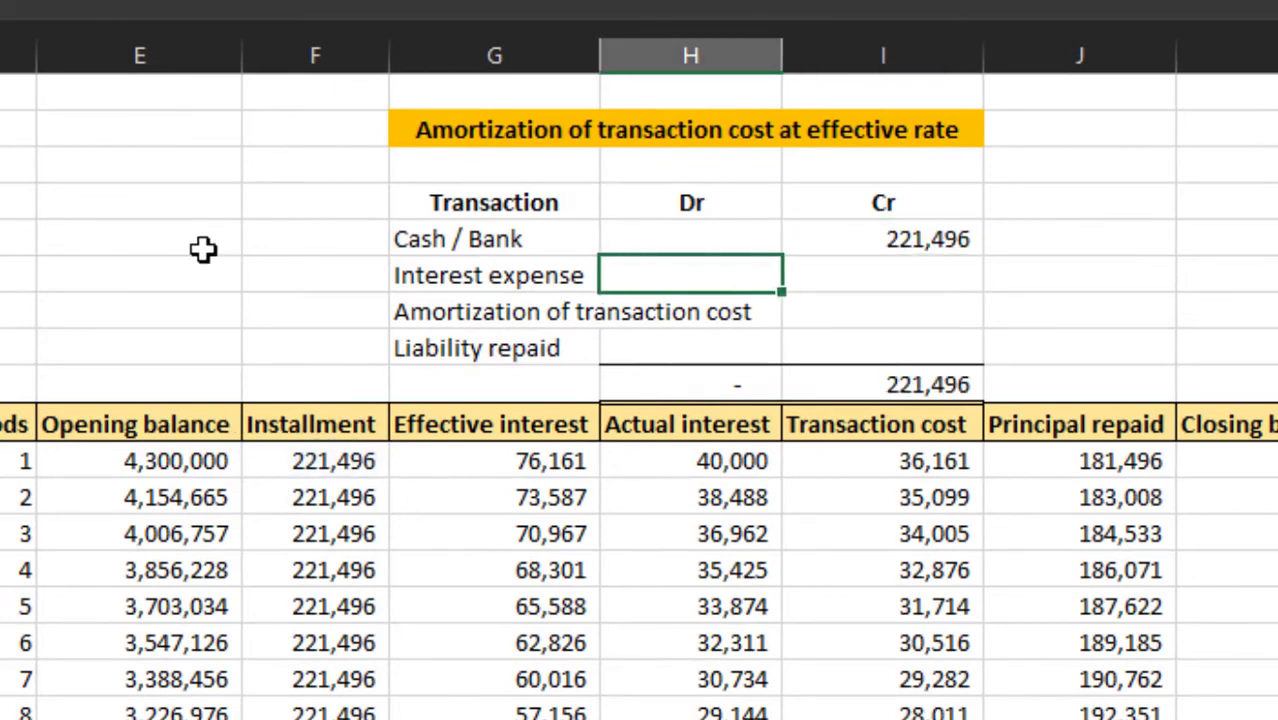
{"action": "type", "text": "="}
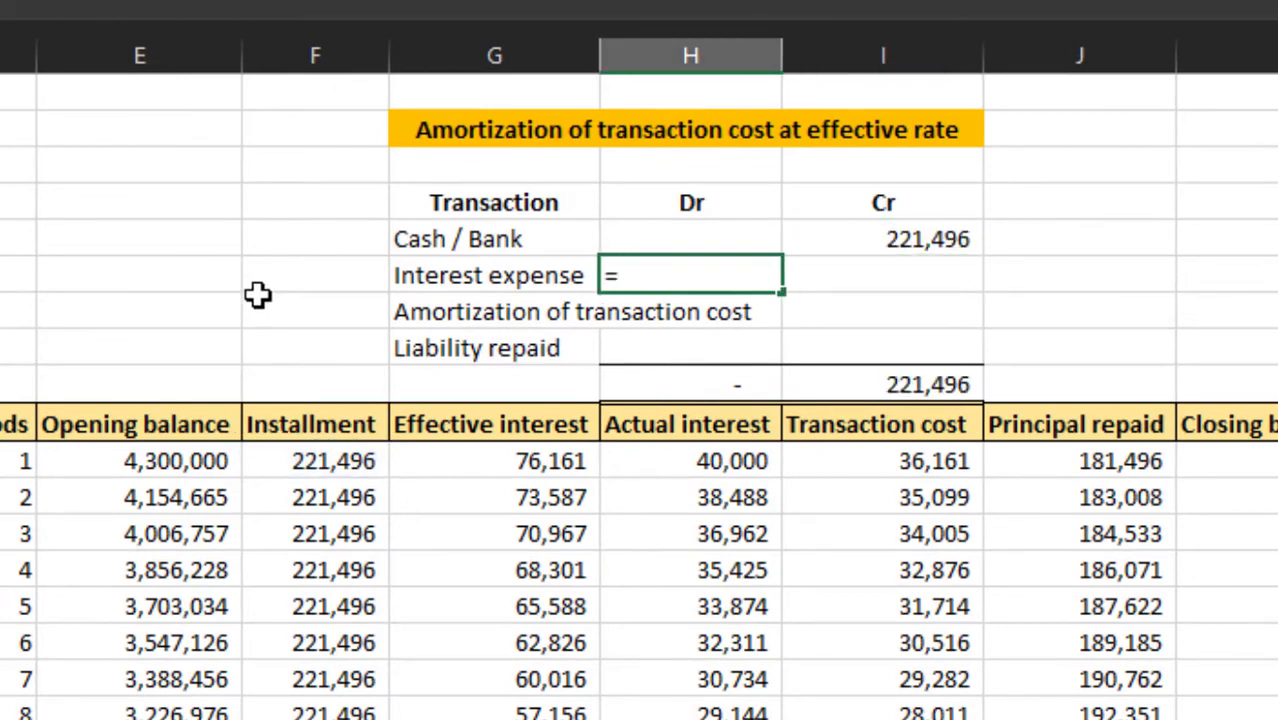
{"action": "left_click", "coordinate": [450, 463]}
{"action": "key", "text": "Return"}
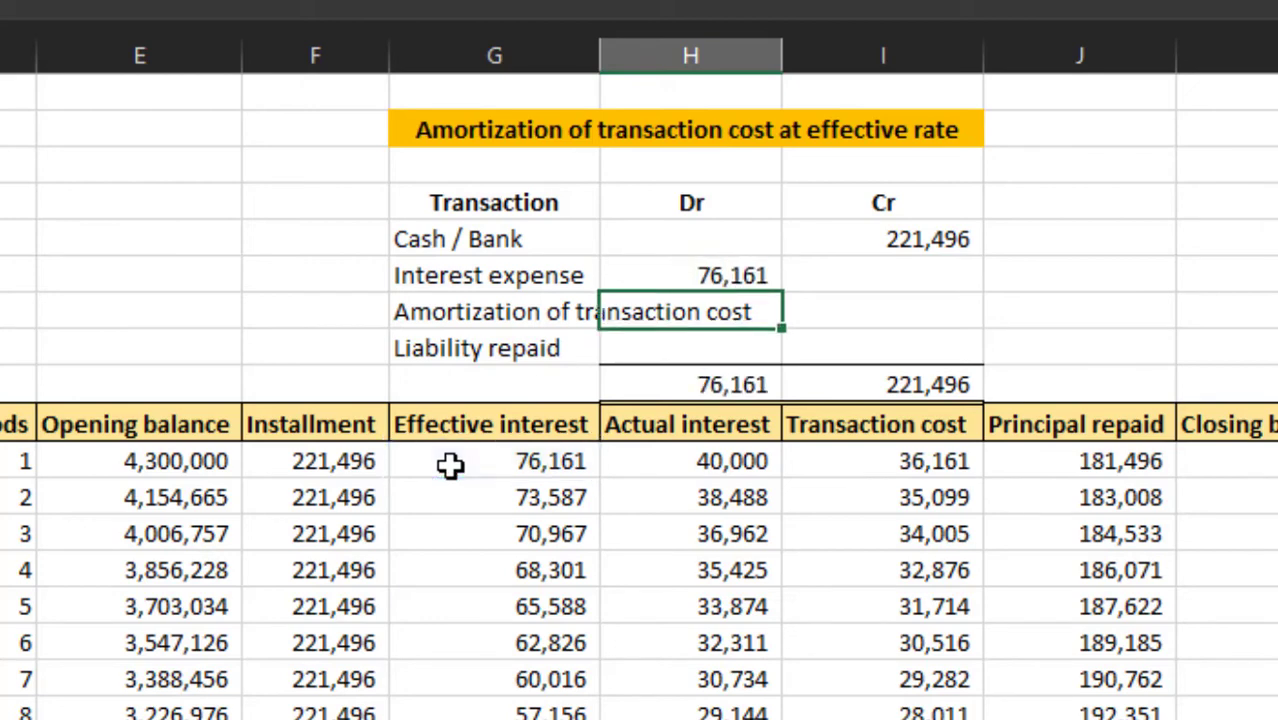
Credit transaction cost amortization 36,161 and debit Liability repaid 181,496, balancing the entry
{"action": "key", "text": "Right"}
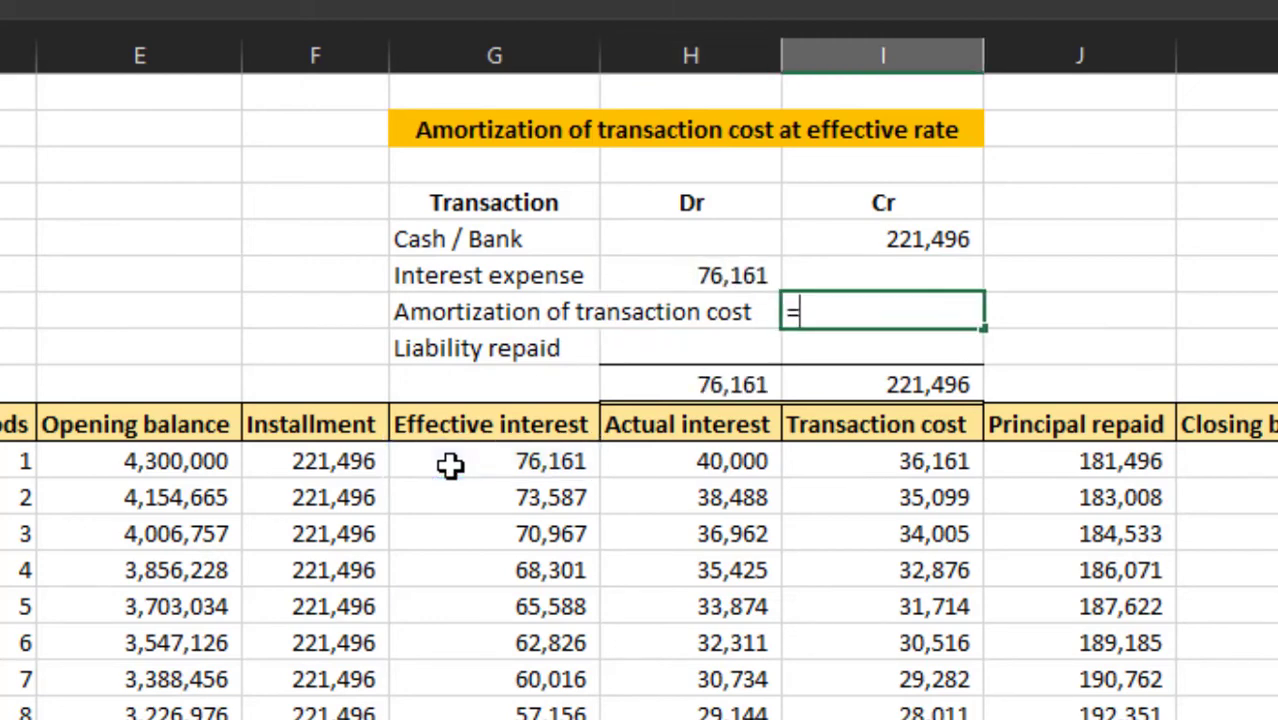
{"action": "left_click", "coordinate": [853, 460]}
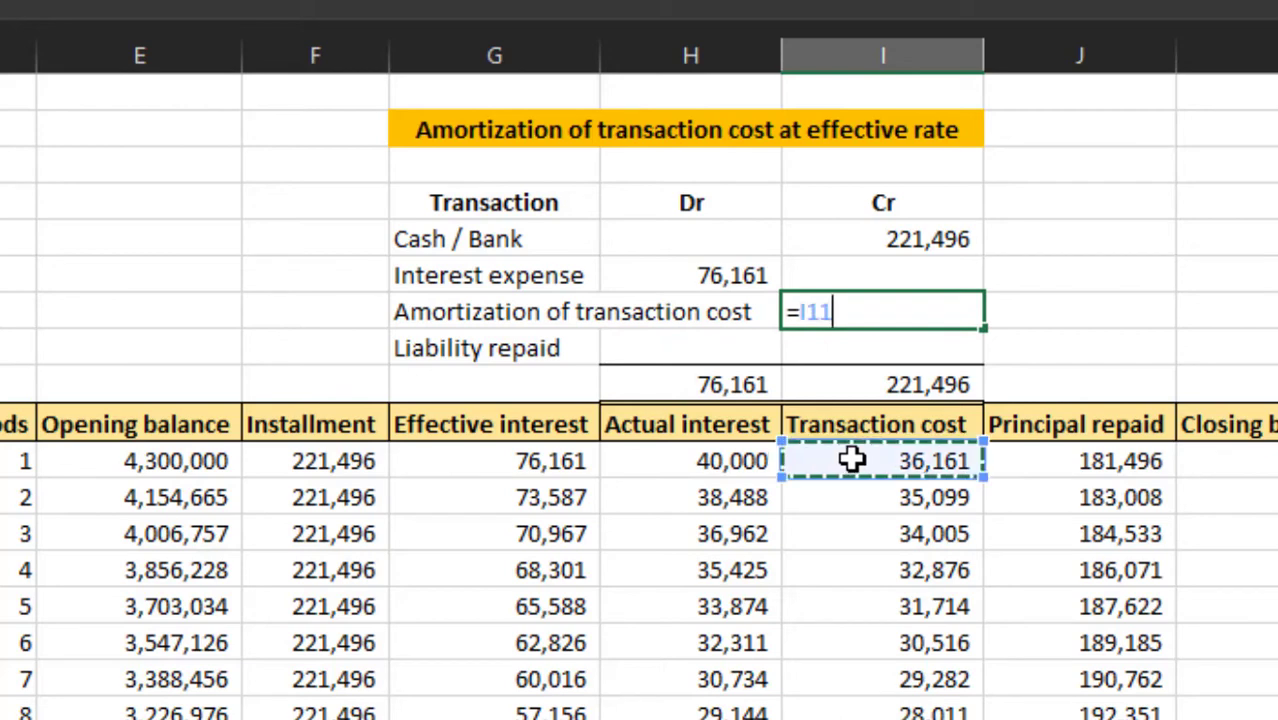
{"action": "key", "text": "Return"}
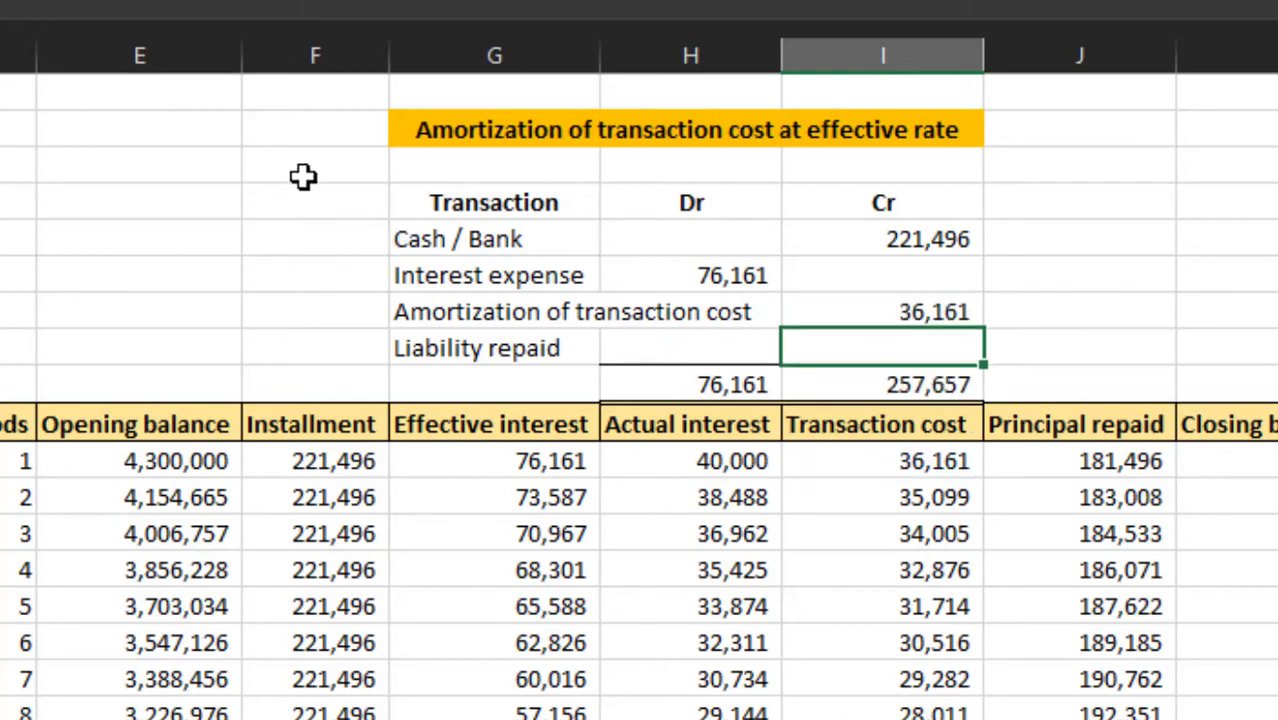
{"action": "key", "text": "Left"}
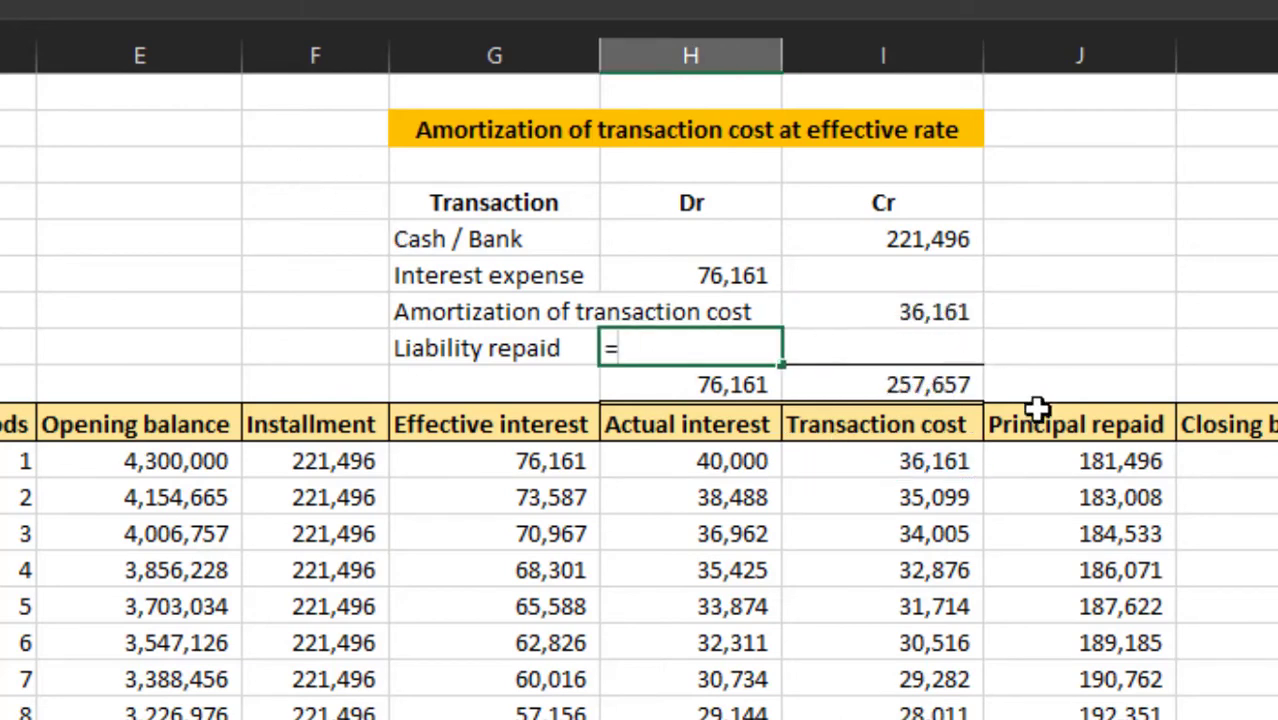
{"action": "left_click", "coordinate": [1082, 455]}
{"action": "key", "text": "Return"}
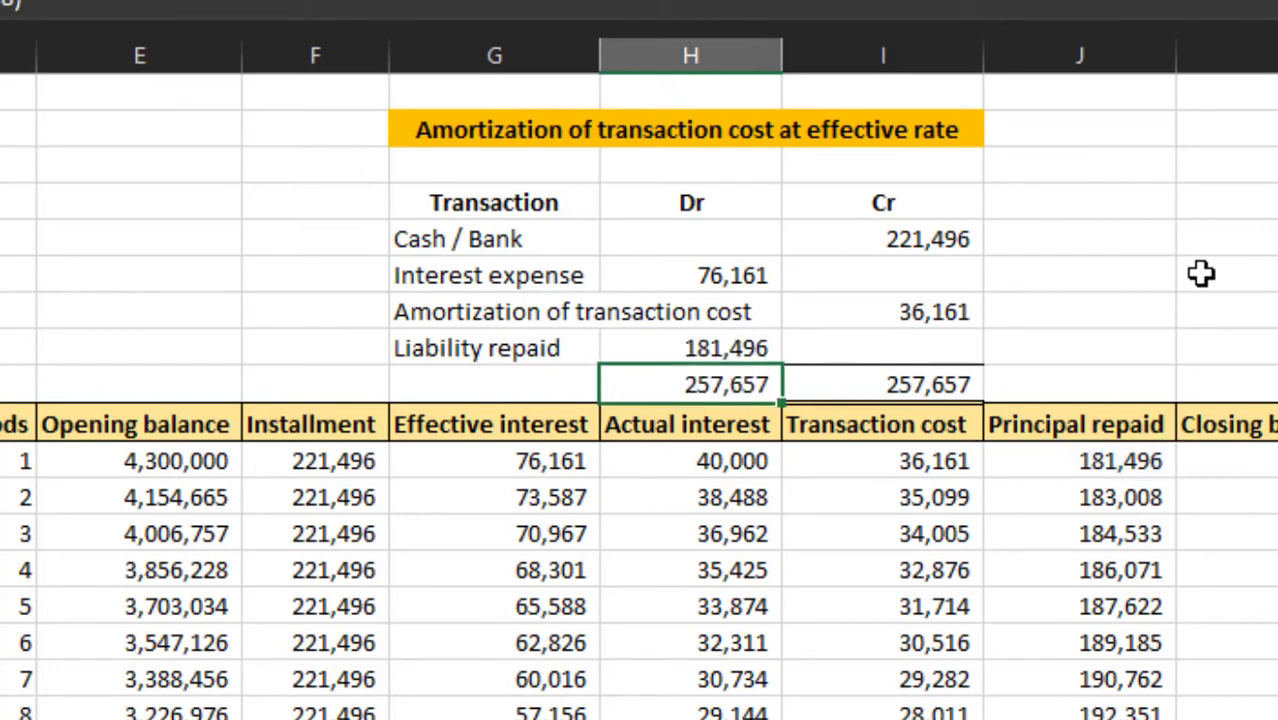
{"action": "key", "text": "Left"}
{"action": "key", "text": "Left"}
{"action": "key", "text": "Left"}
{"action": "key", "text": "Left"}
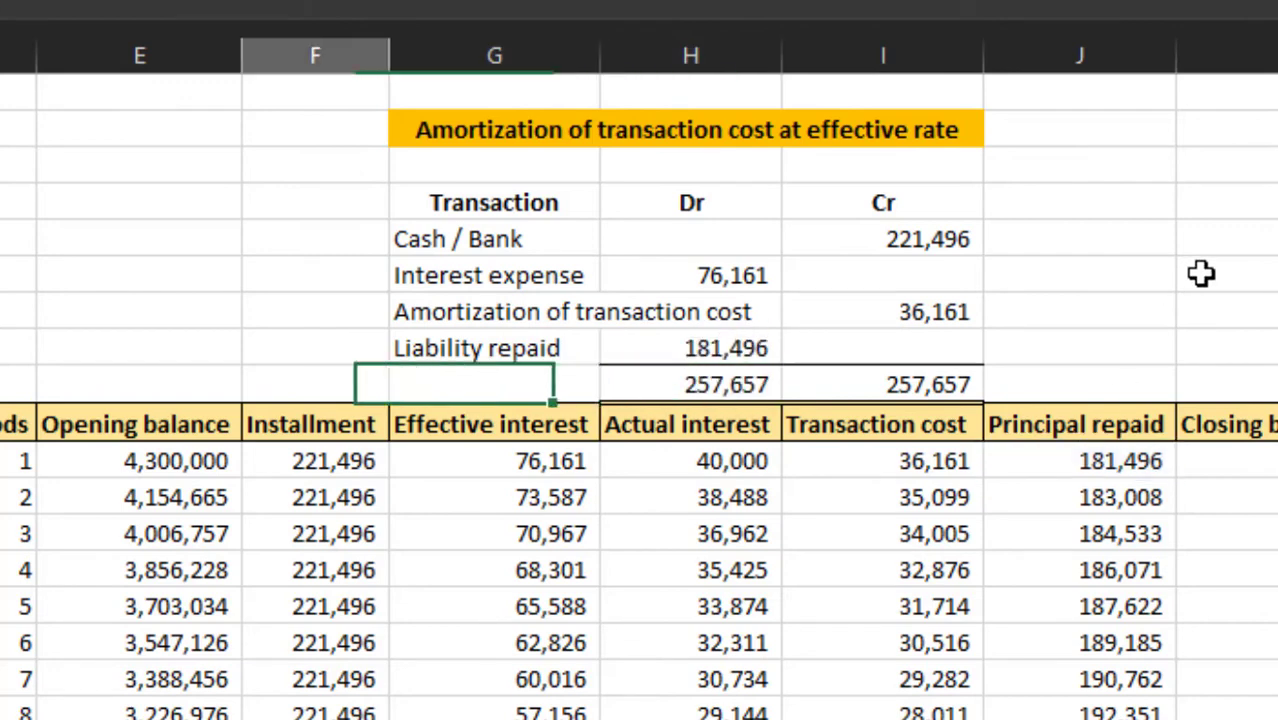
Review the period-driven INDEX/MATCH lookup and set the period input to 2
{"action": "key", "text": "Up"}
{"action": "key", "text": "Up"}
{"action": "key", "text": "Up"}
{"action": "key", "text": "Up"}
{"action": "key", "text": "Right"}
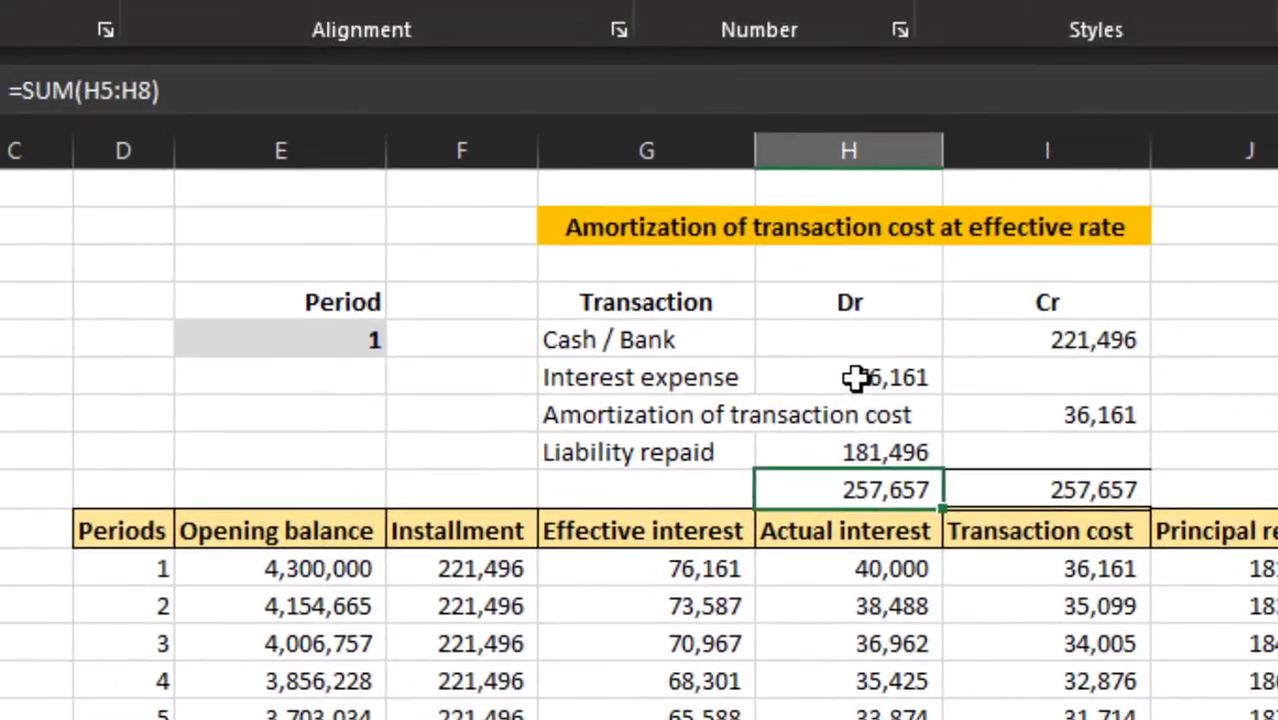
{"action": "left_click", "coordinate": [712, 285]}
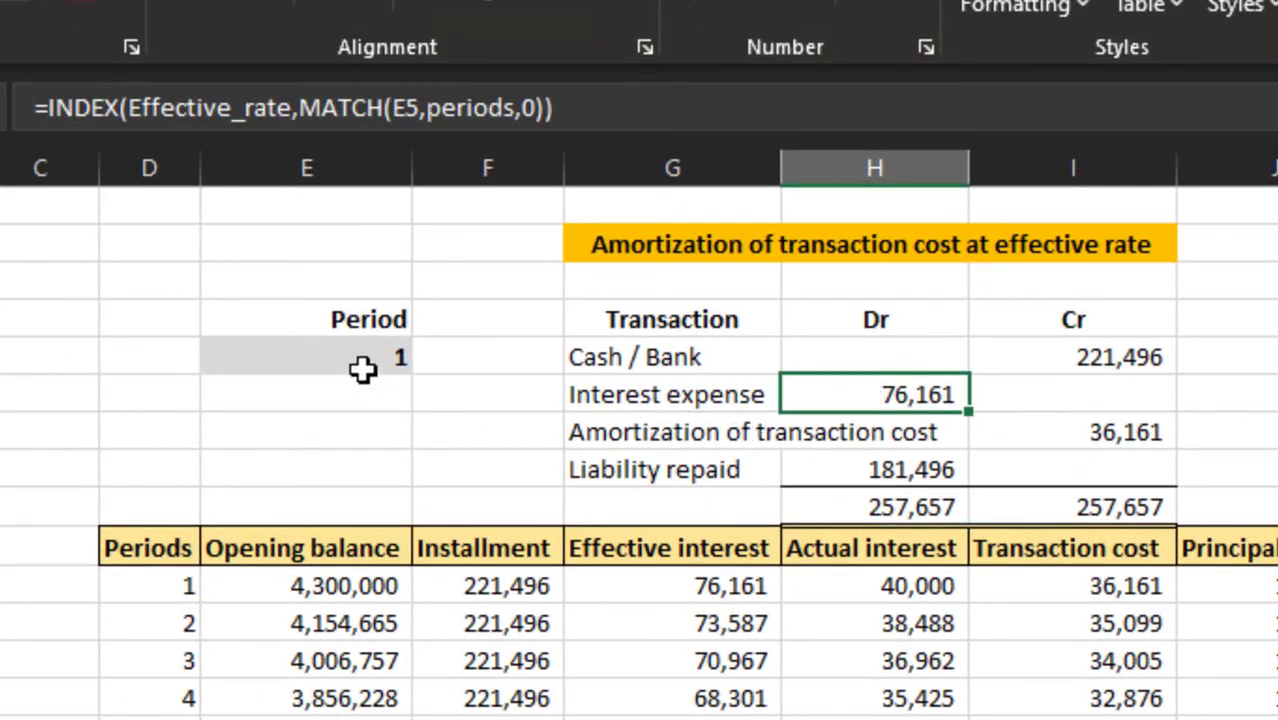
{"action": "left_click", "coordinate": [362, 369]}
{"action": "type", "text": "2"}
{"action": "key", "text": "Return"}
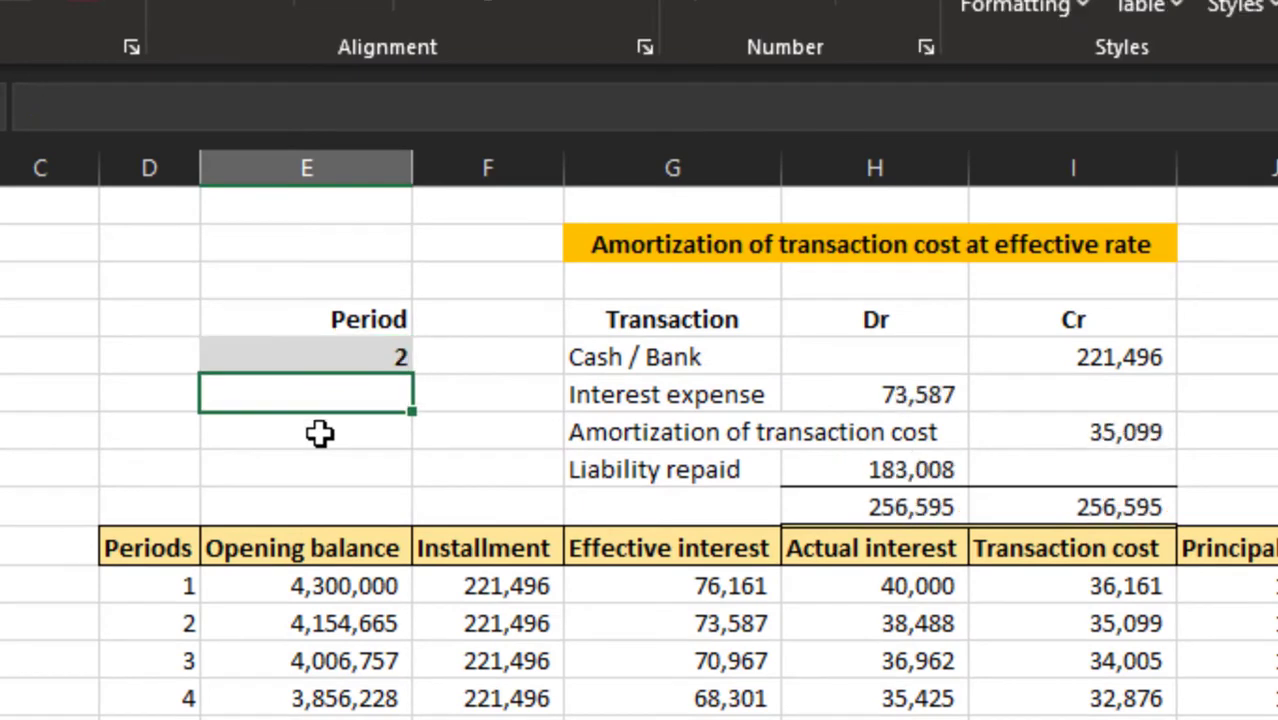
Test periods 3 and 6, ending on period 9 with both totals at 248,199
{"action": "key", "text": "Up"}
{"action": "type", "text": "3"}
{"action": "key", "text": "Return"}
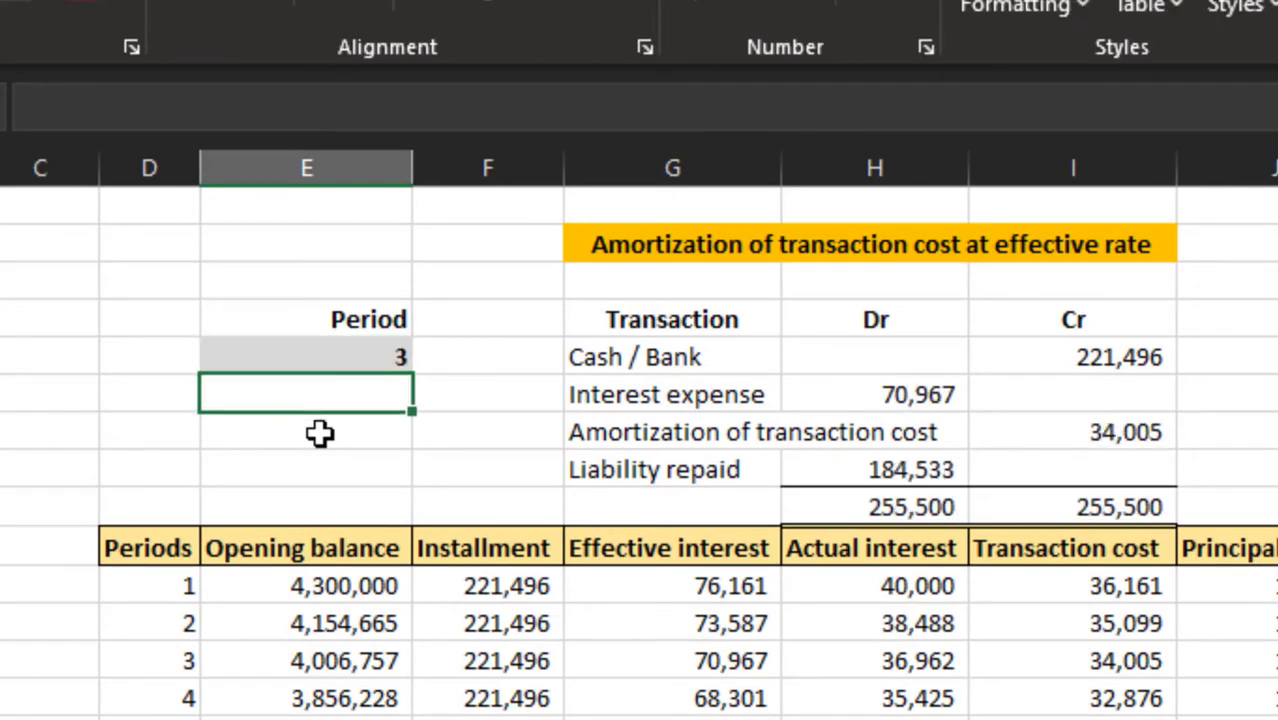
{"action": "key", "text": "Up"}
{"action": "type", "text": "6"}
{"action": "key", "text": "Return"}
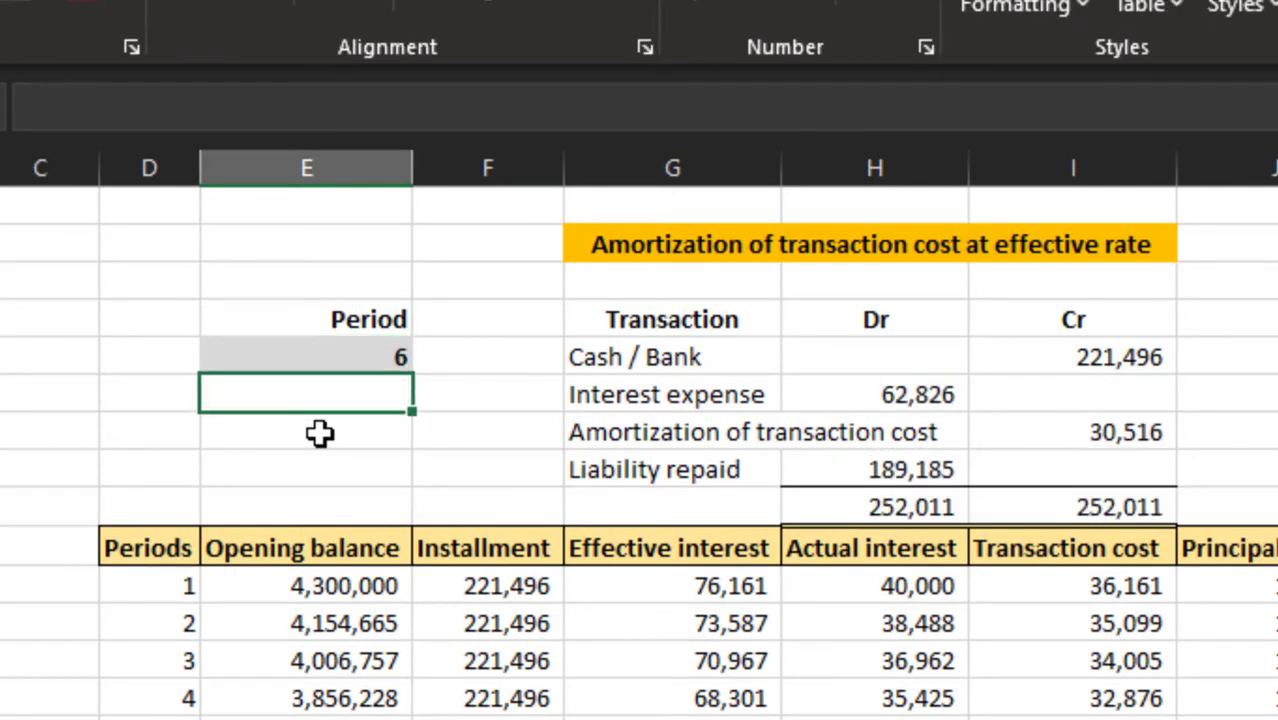
{"action": "key", "text": "Up"}
{"action": "type", "text": "9"}
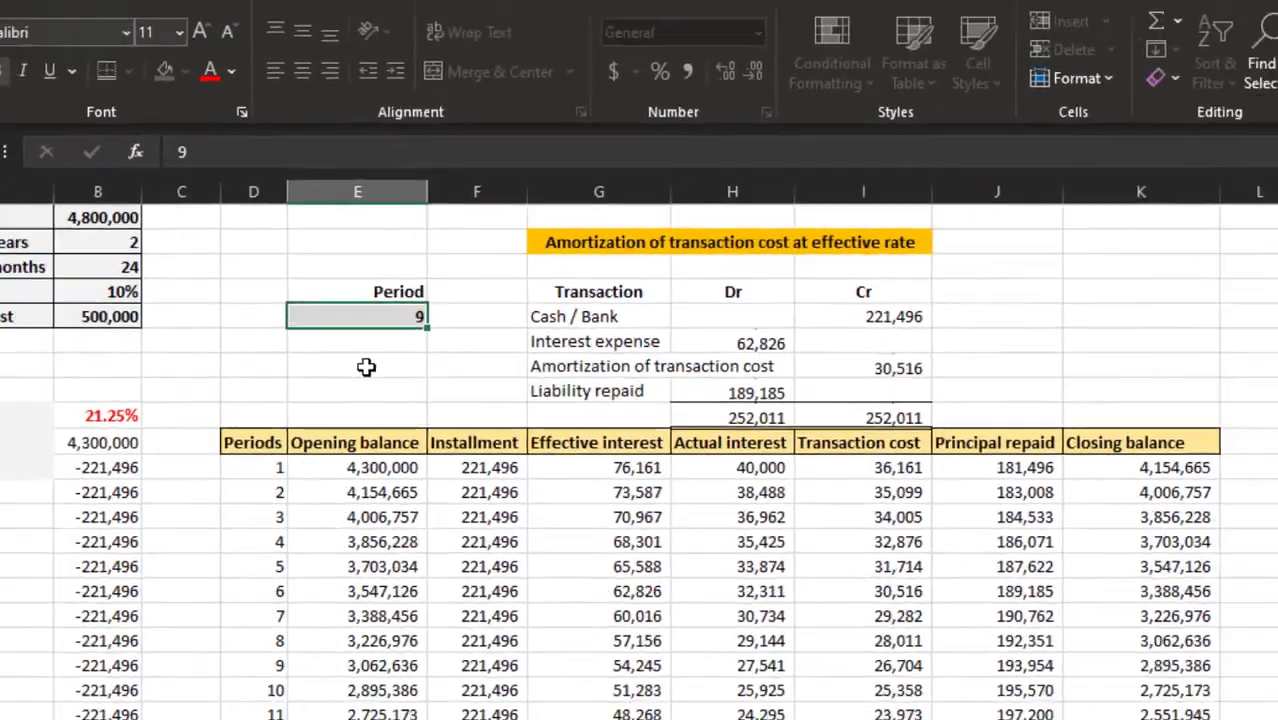
{"action": "key", "text": "Return"}
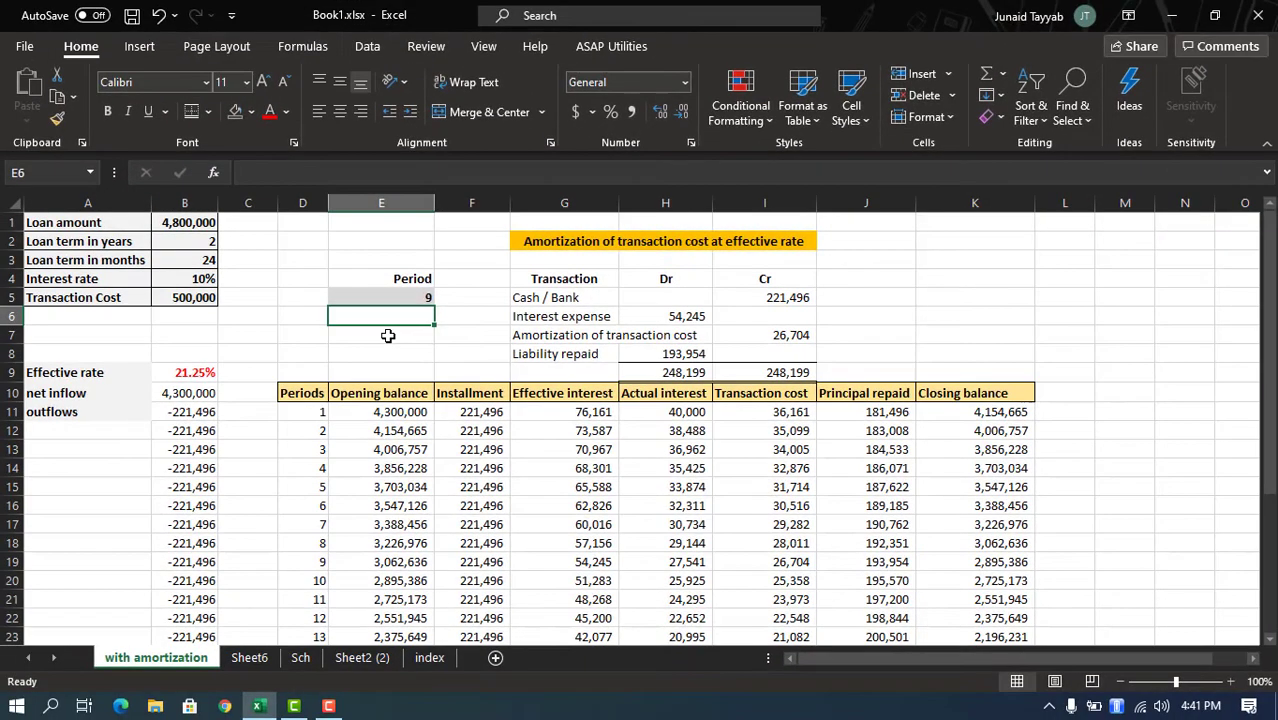